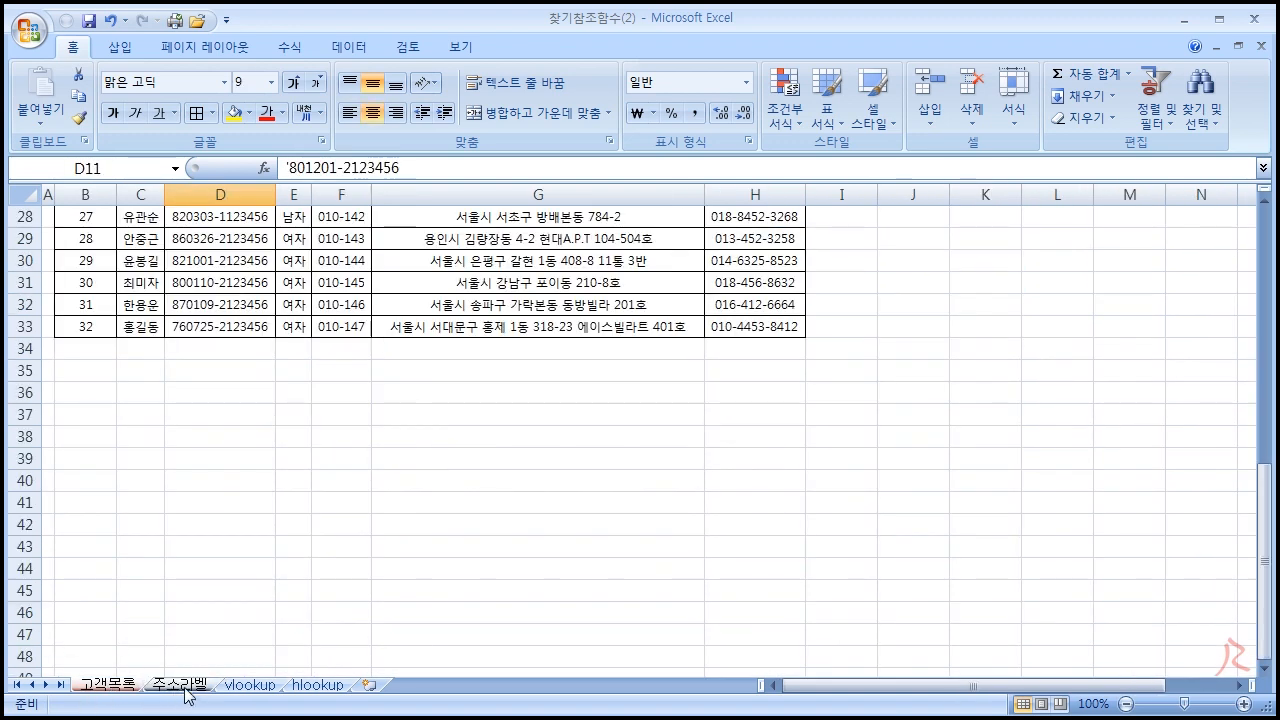
Step: Compare the label layout on the 주소라벨 sheet with the customer records on the 고객목록 sheet
{"action": "left_click", "coordinate": [181, 686]}
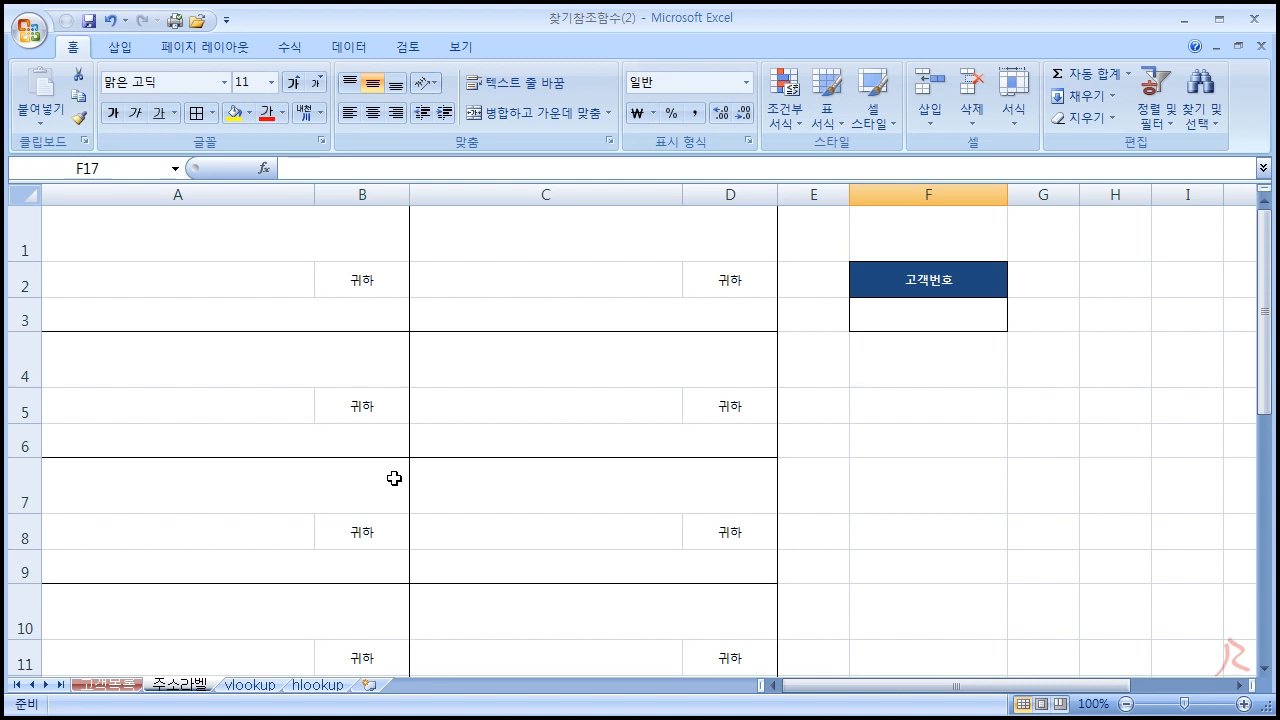
{"action": "left_click", "coordinate": [226, 241]}
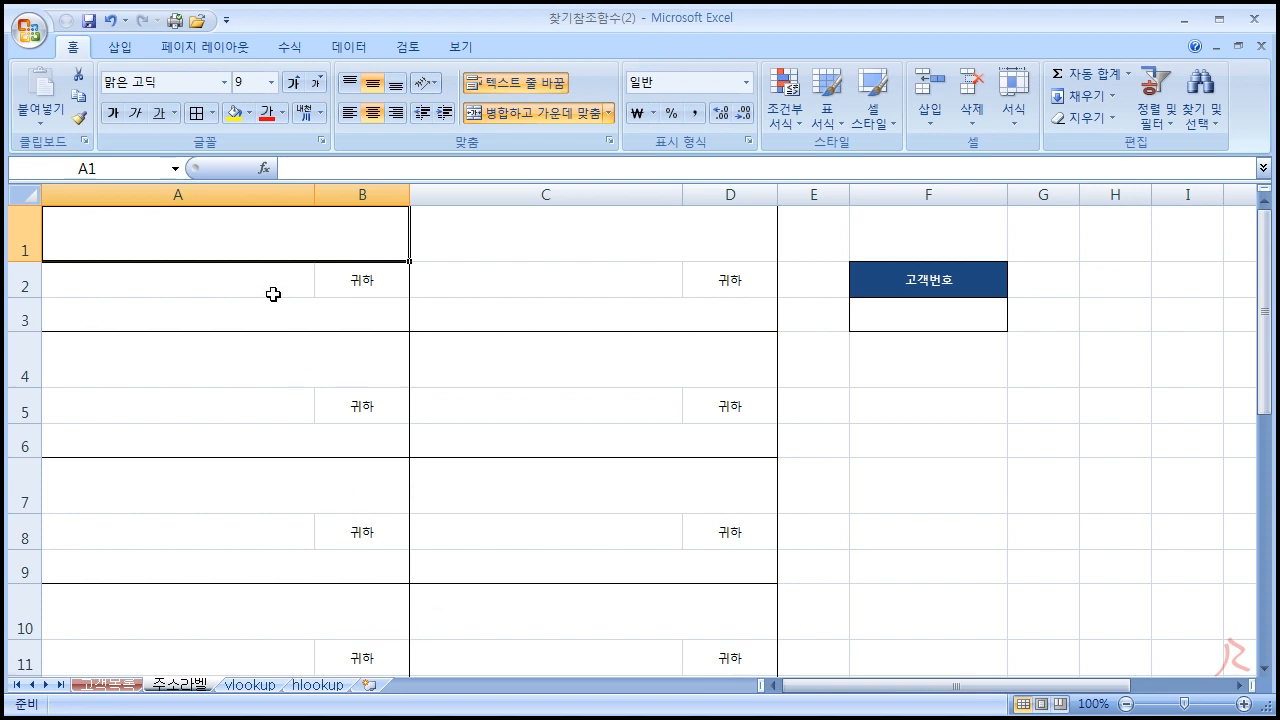
{"action": "left_click", "coordinate": [120, 685]}
{"action": "left_click", "coordinate": [183, 686]}
{"action": "left_click", "coordinate": [108, 685]}
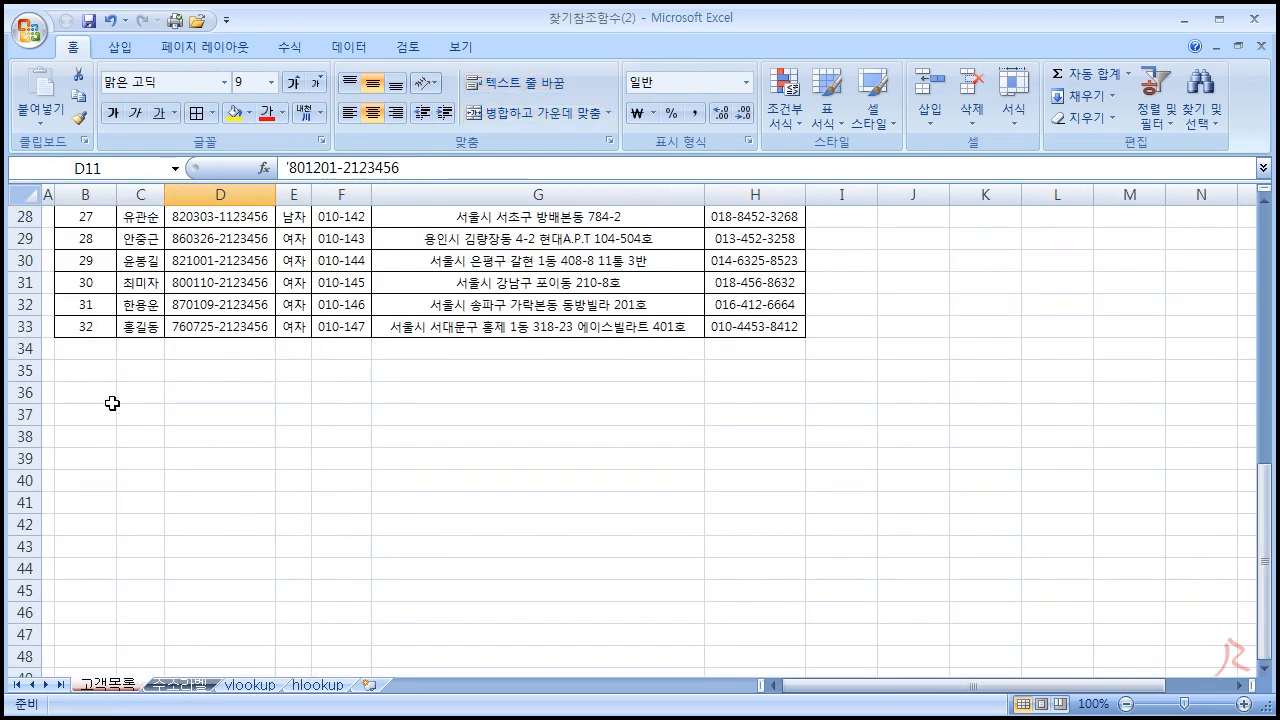
{"action": "left_click", "coordinate": [180, 685]}
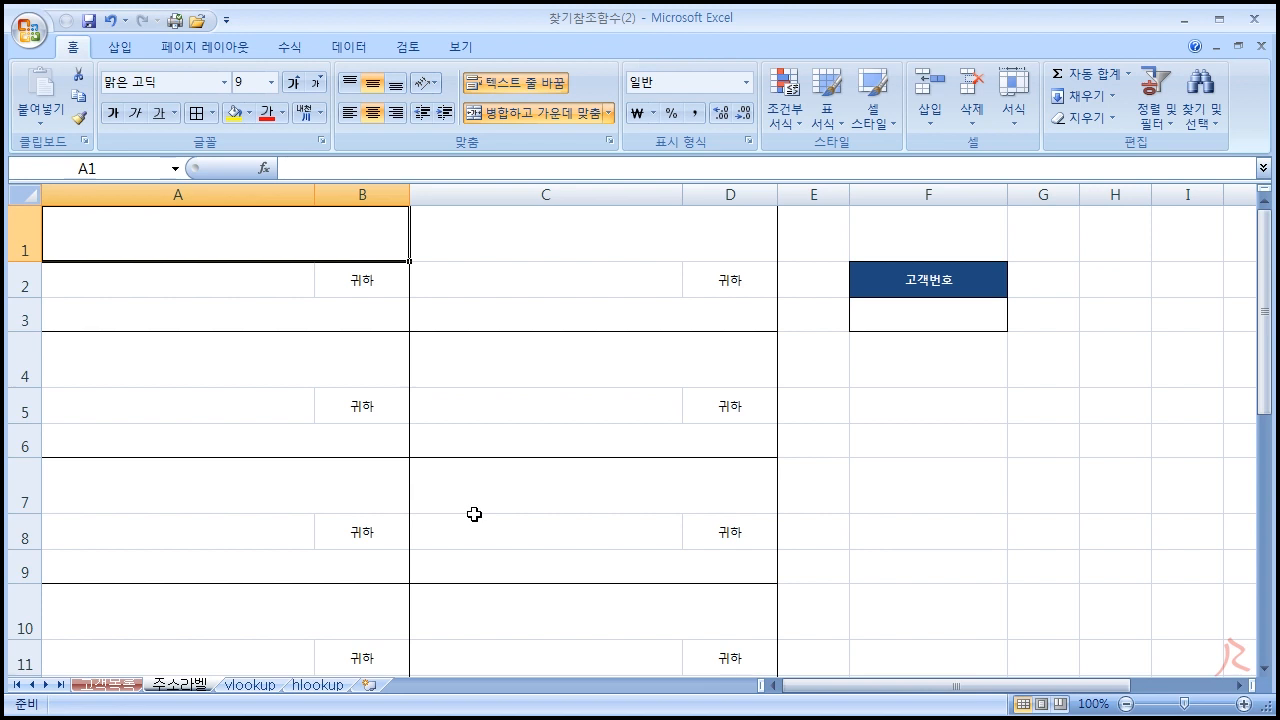
{"action": "left_click", "coordinate": [890, 316]}
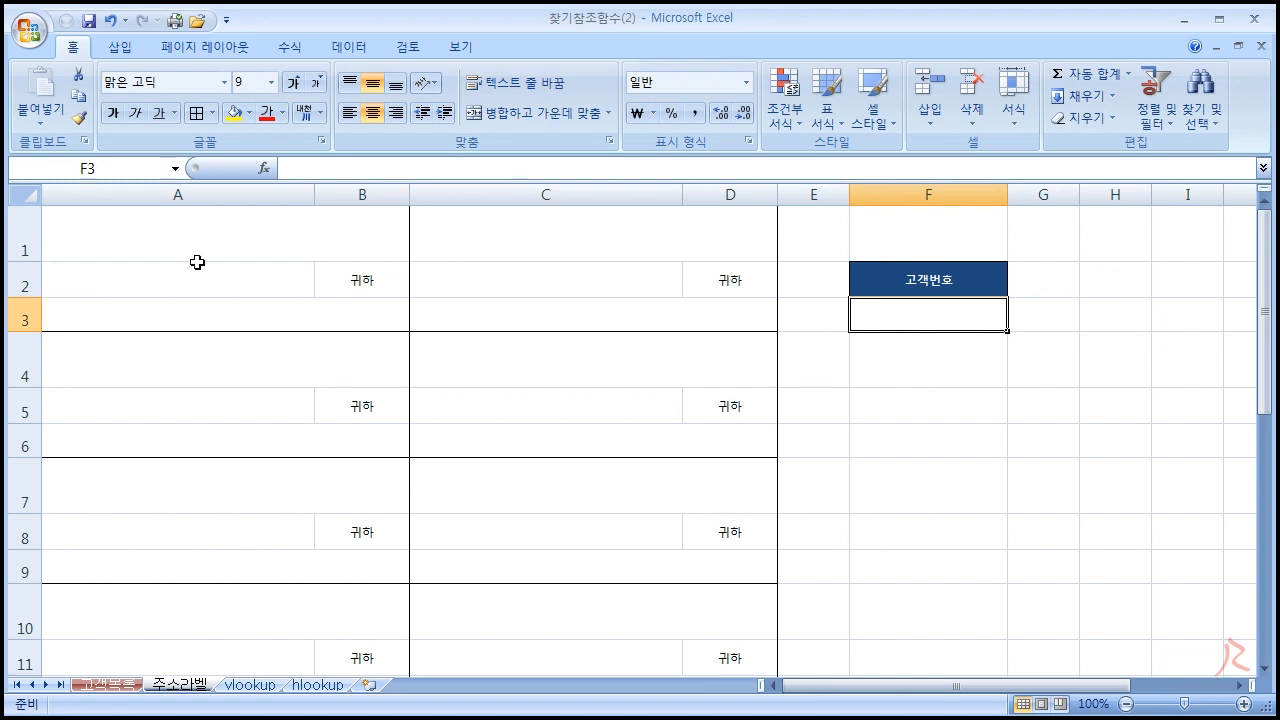
Step: Look through the recipient name cells of all labels on the 주소라벨 sheet and the 고객번호 input cell F3
{"action": "left_click", "coordinate": [230, 288]}
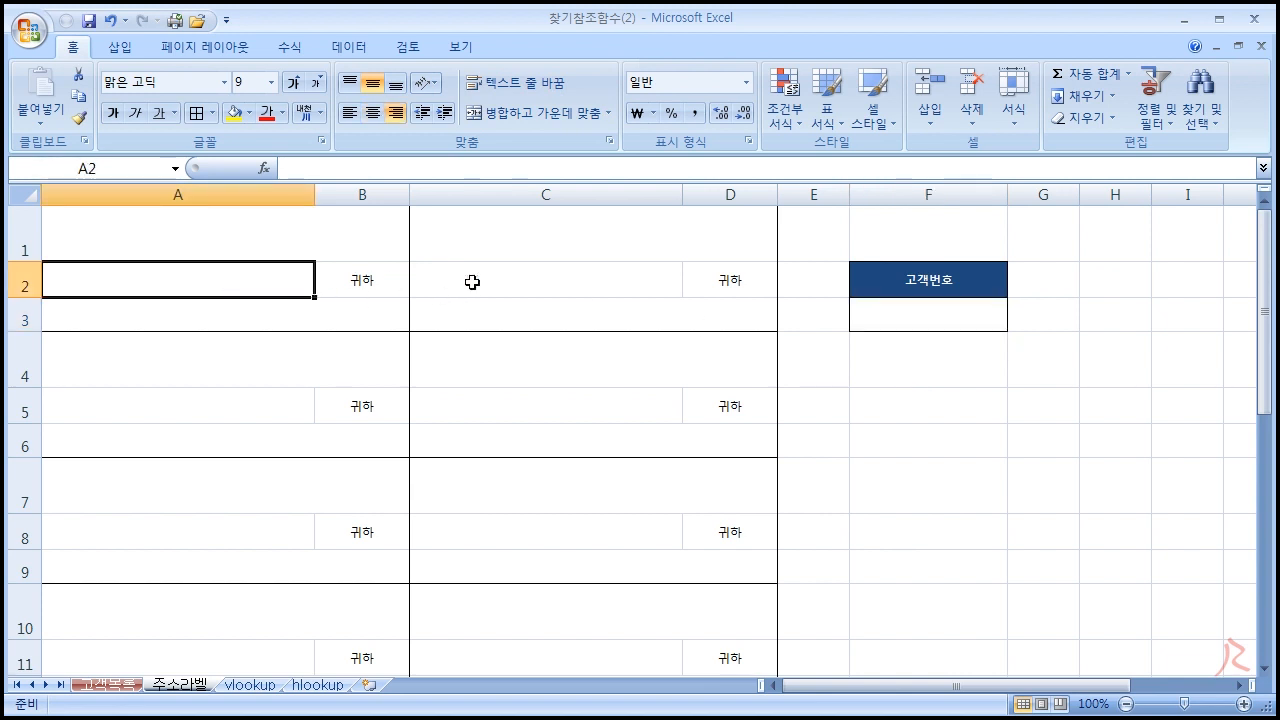
{"action": "left_click", "coordinate": [472, 283]}
{"action": "left_click", "coordinate": [224, 299]}
{"action": "left_click", "coordinate": [480, 282]}
{"action": "left_click", "coordinate": [614, 403]}
{"action": "scroll", "coordinate": [310, 515], "scroll_direction": "down", "scroll_amount": 4}
{"action": "left_click", "coordinate": [202, 528]}
{"action": "left_click", "coordinate": [482, 528]}
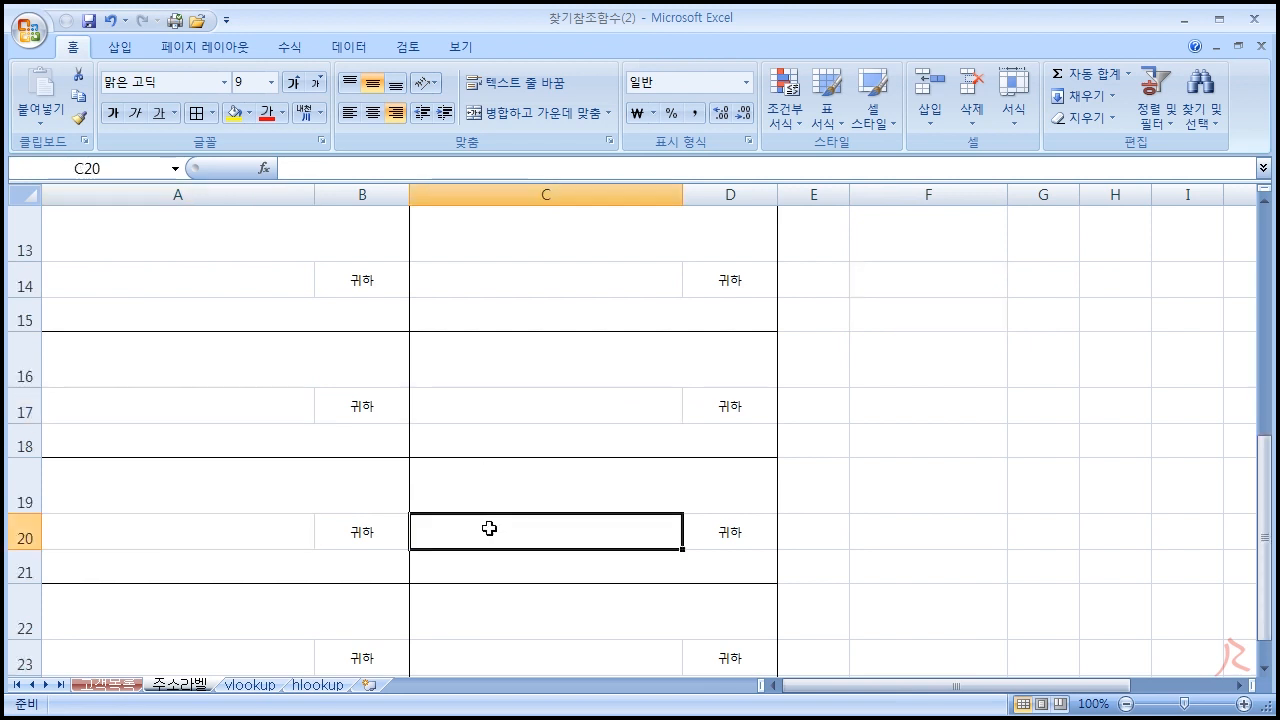
{"action": "scroll", "coordinate": [491, 528], "scroll_direction": "down", "scroll_amount": 1}
{"action": "left_click", "coordinate": [197, 522]}
{"action": "left_click", "coordinate": [536, 526]}
{"action": "scroll", "coordinate": [552, 448], "scroll_direction": "up", "scroll_amount": 5}
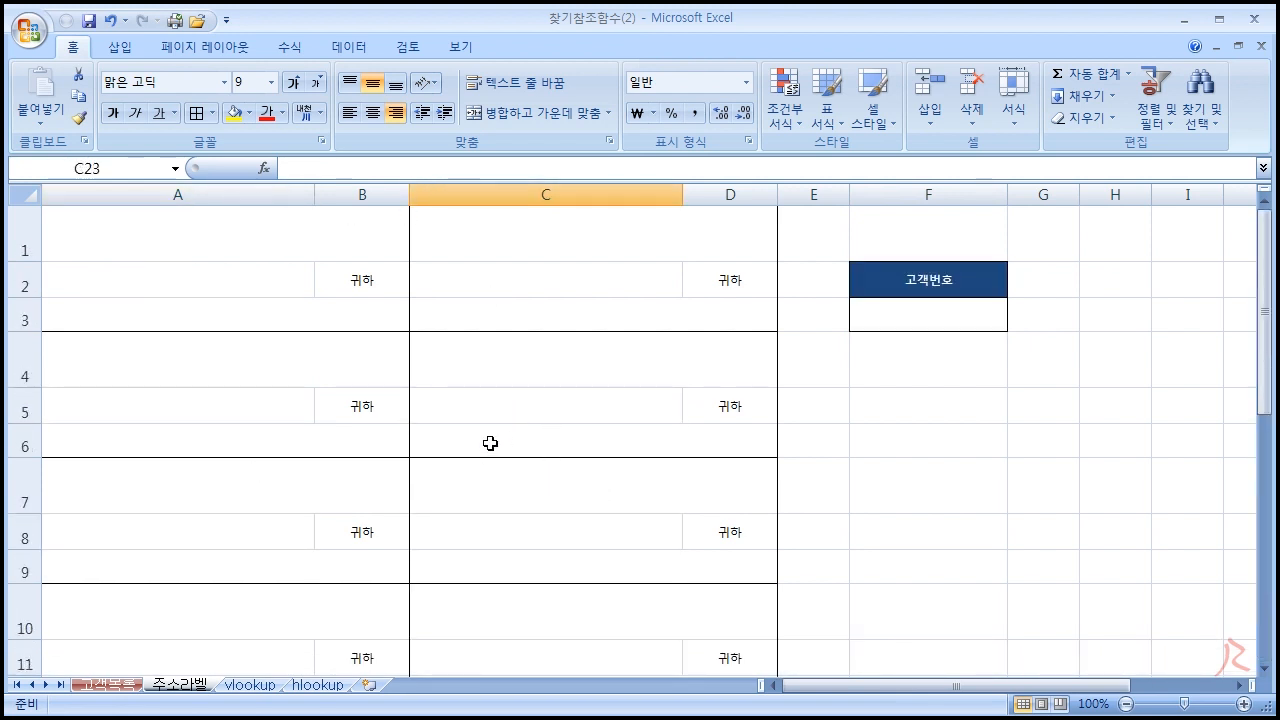
{"action": "left_click", "coordinate": [953, 321]}
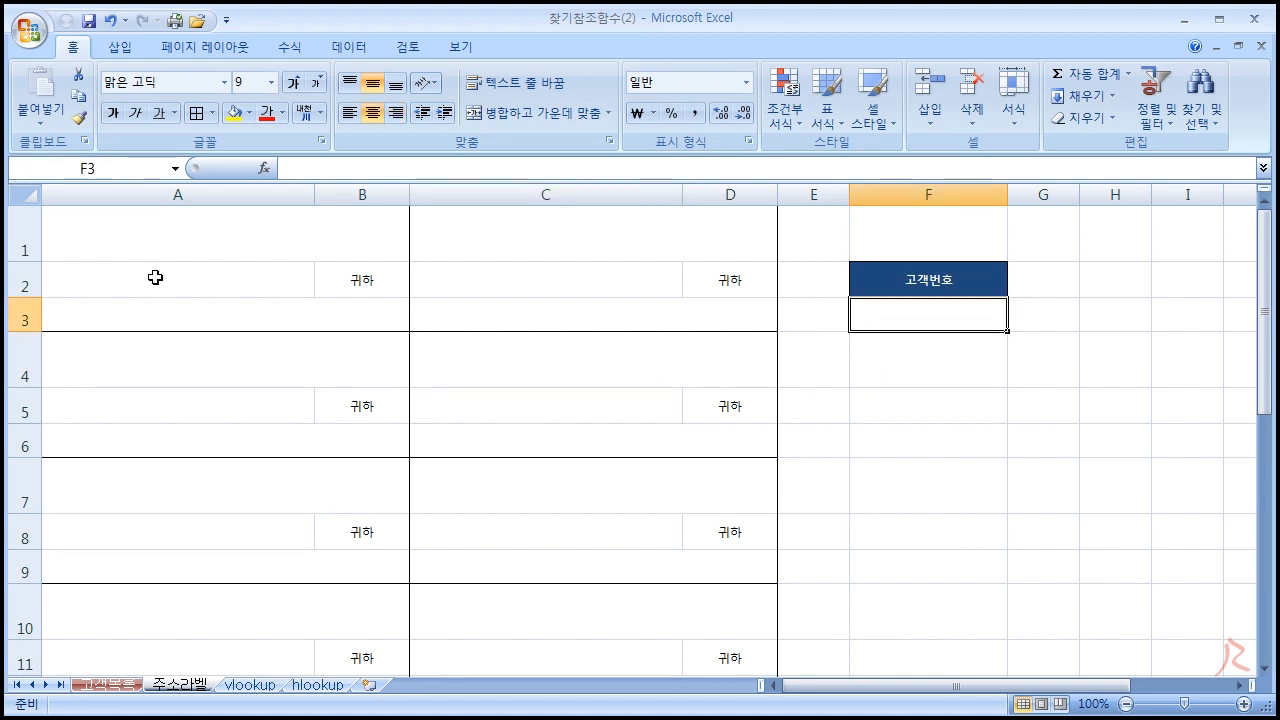
{"action": "scroll", "coordinate": [602, 424], "scroll_direction": "down", "scroll_amount": 5}
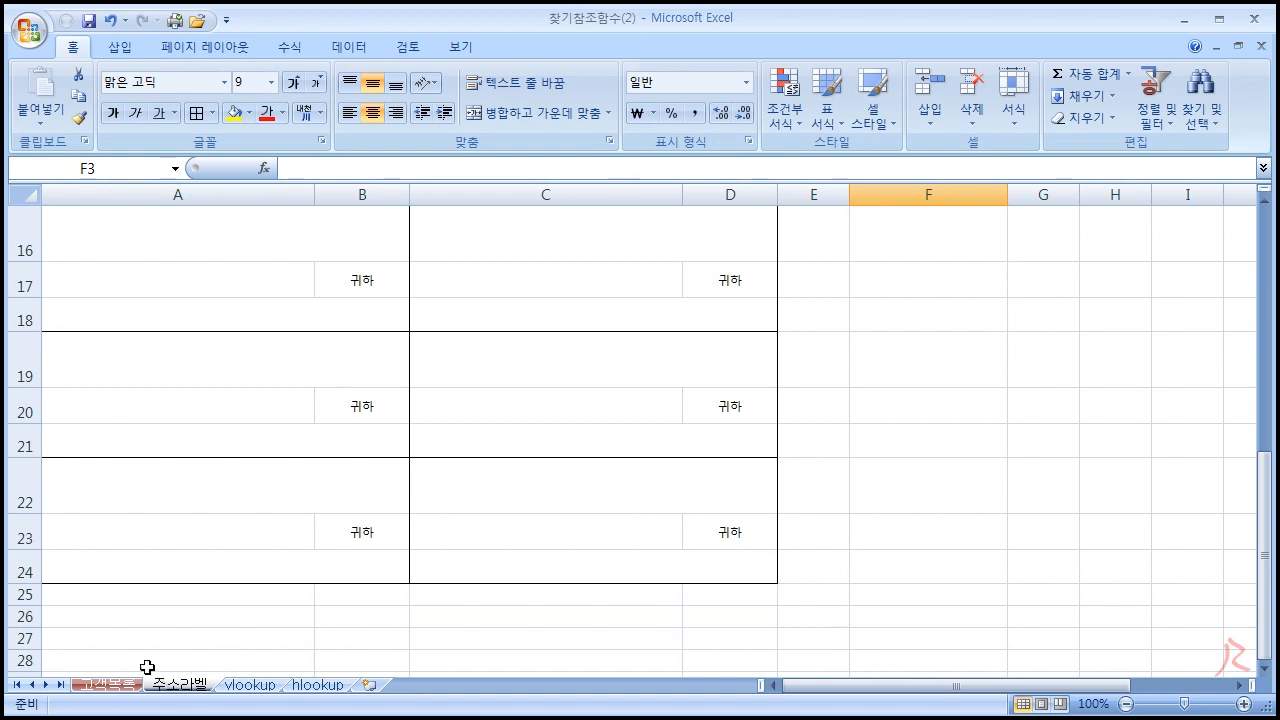
Step: Examine customers 1 to 16 and 17 to 32 on the 고객목록 sheet as two batches for the label sheet
{"action": "left_click", "coordinate": [112, 684]}
{"action": "scroll", "coordinate": [216, 332], "scroll_direction": "up", "scroll_amount": 8}
{"action": "left_click_drag", "start_coordinate": [92, 240], "coordinate": [734, 568]}
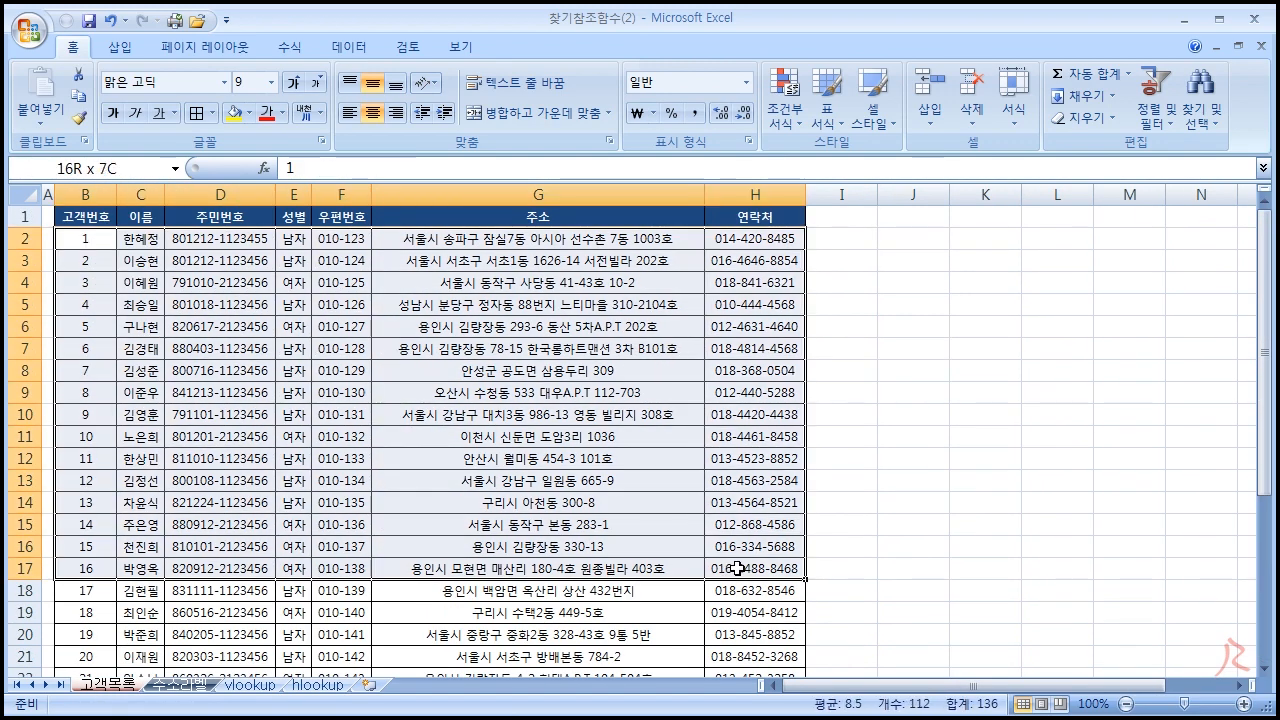
{"action": "left_click", "coordinate": [180, 684]}
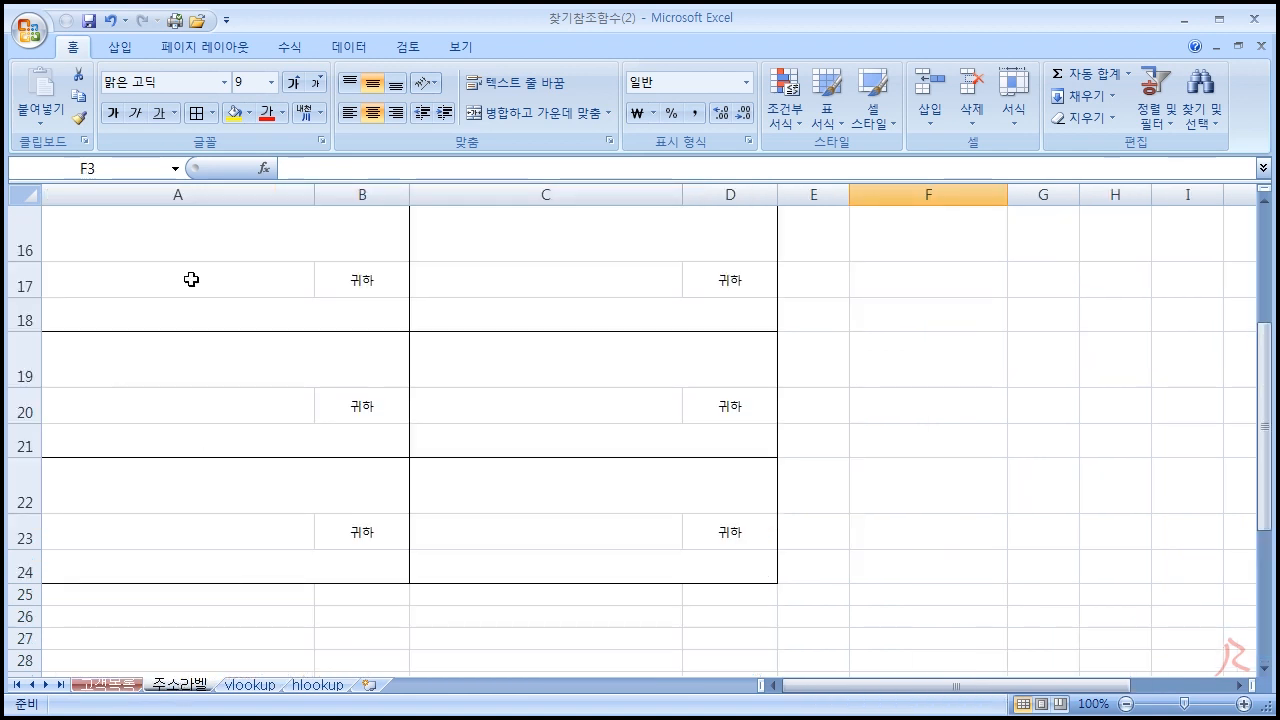
{"action": "scroll", "coordinate": [600, 462], "scroll_direction": "up", "scroll_amount": 5}
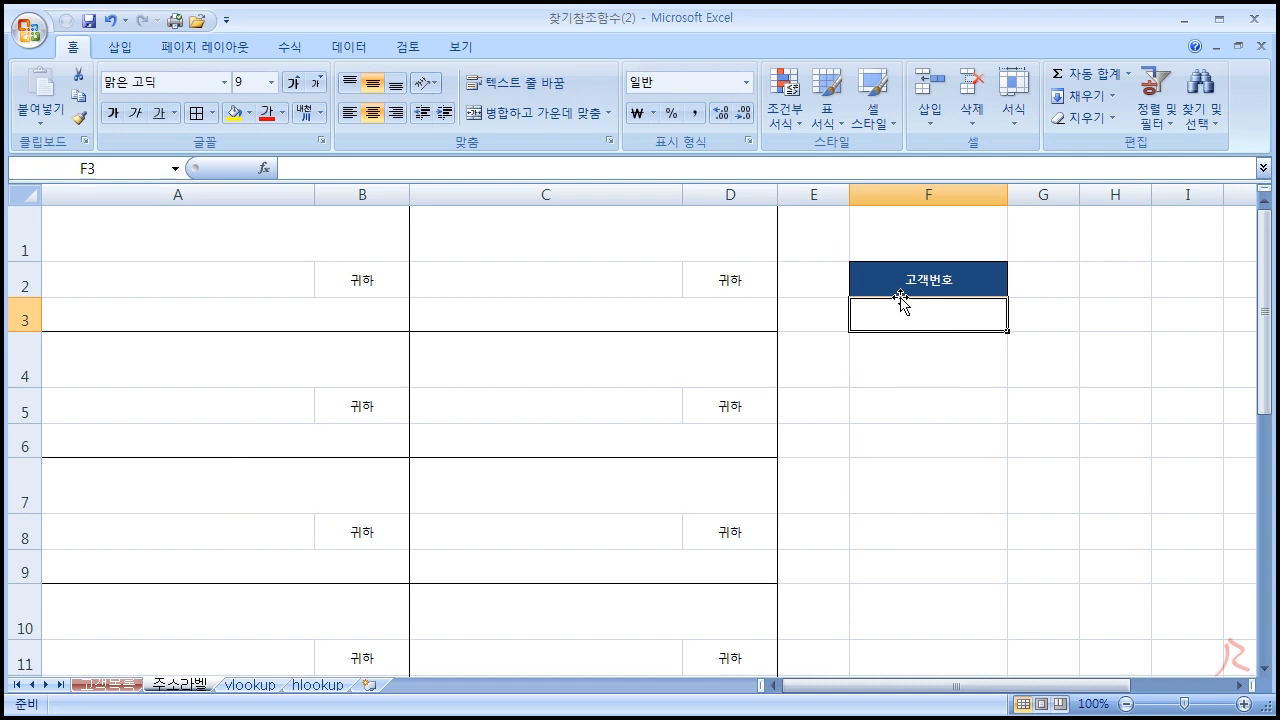
{"action": "scroll", "coordinate": [563, 503], "scroll_direction": "down", "scroll_amount": 4}
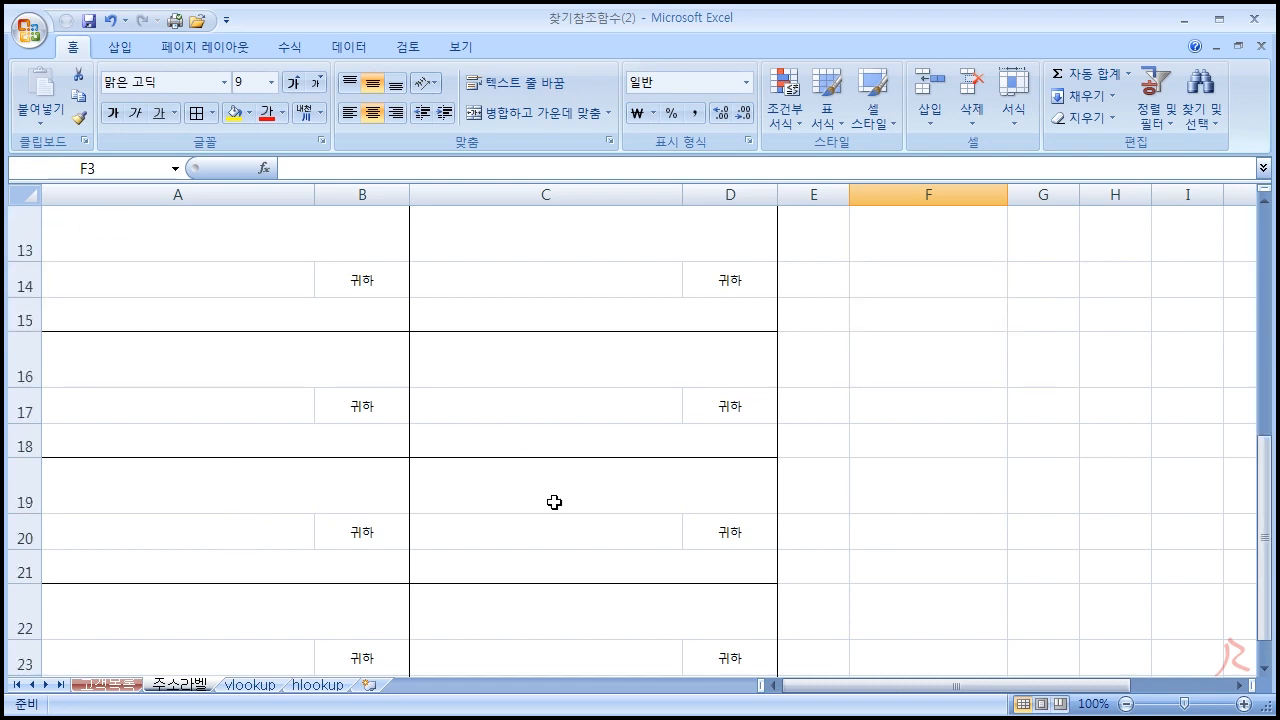
{"action": "left_click", "coordinate": [108, 684]}
{"action": "scroll", "coordinate": [200, 500], "scroll_direction": "down", "scroll_amount": 2}
{"action": "scroll", "coordinate": [168, 578], "scroll_direction": "down", "scroll_amount": 1}
{"action": "left_click_drag", "start_coordinate": [88, 392], "coordinate": [712, 630]}
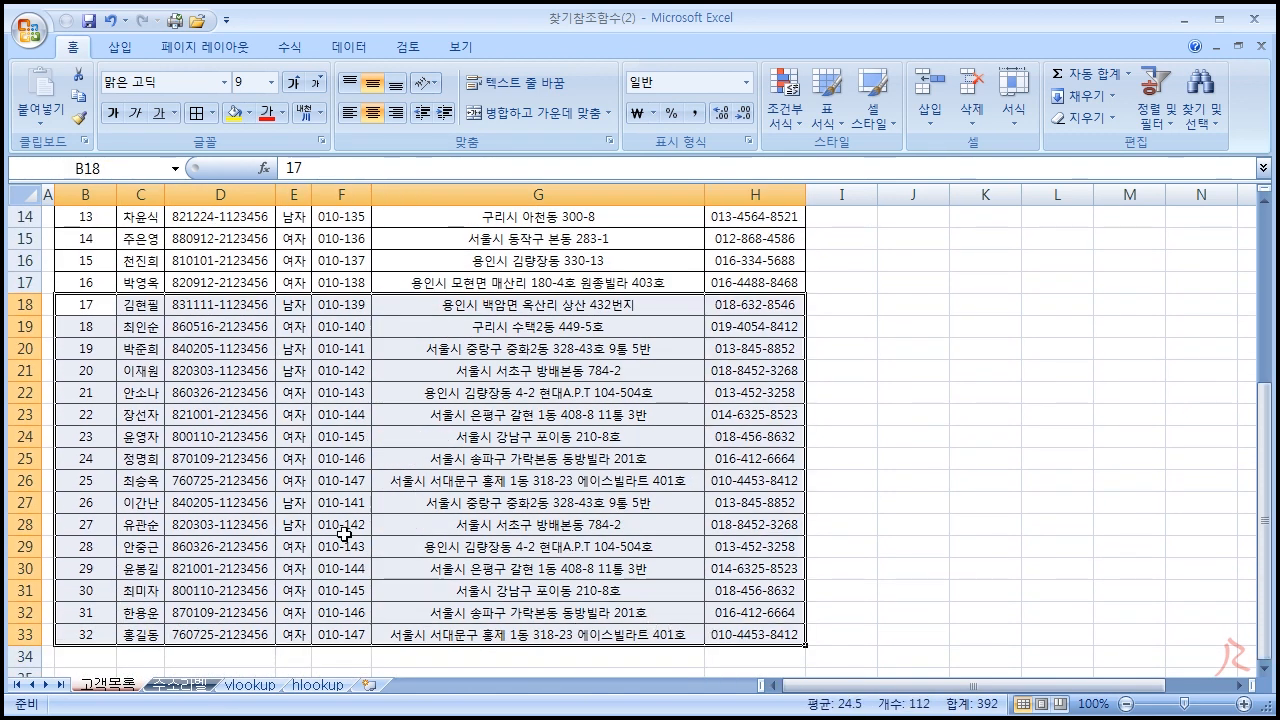
{"action": "left_click", "coordinate": [183, 684]}
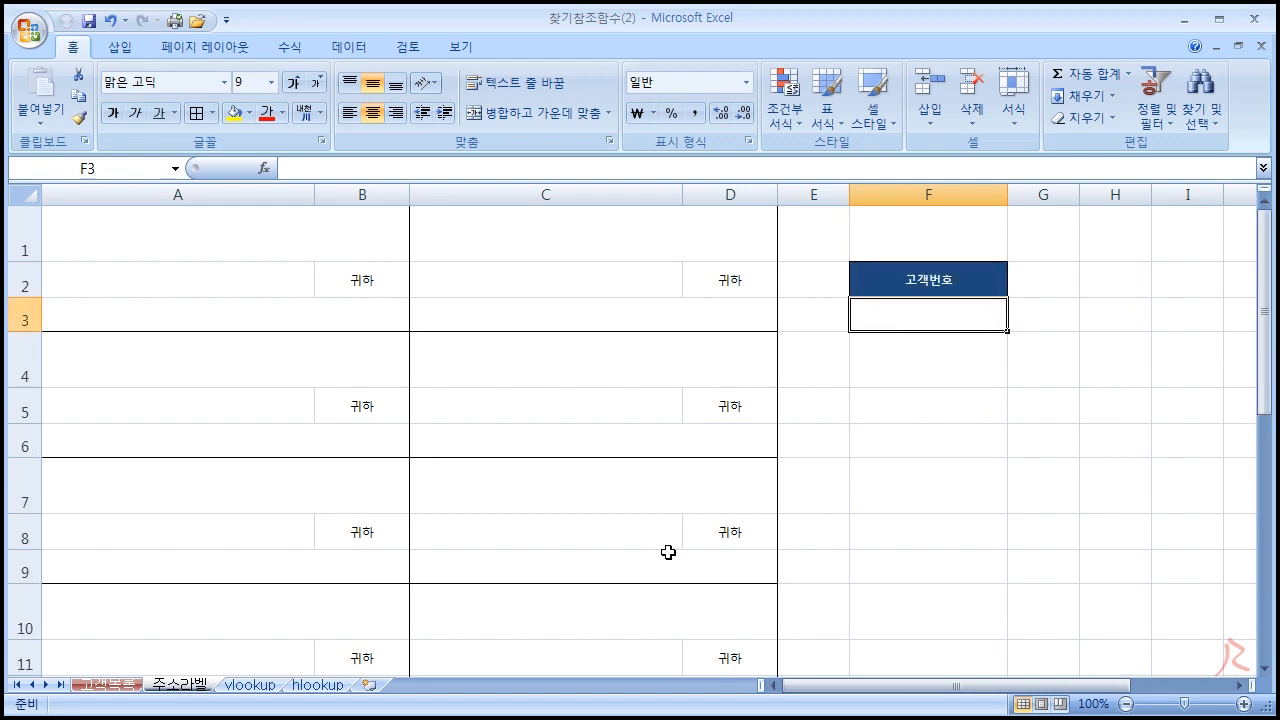
Step: Review the full 고객목록 customer list again, and look at the 고객번호 input area on the 주소라벨 sheet
{"action": "left_click", "coordinate": [866, 460]}
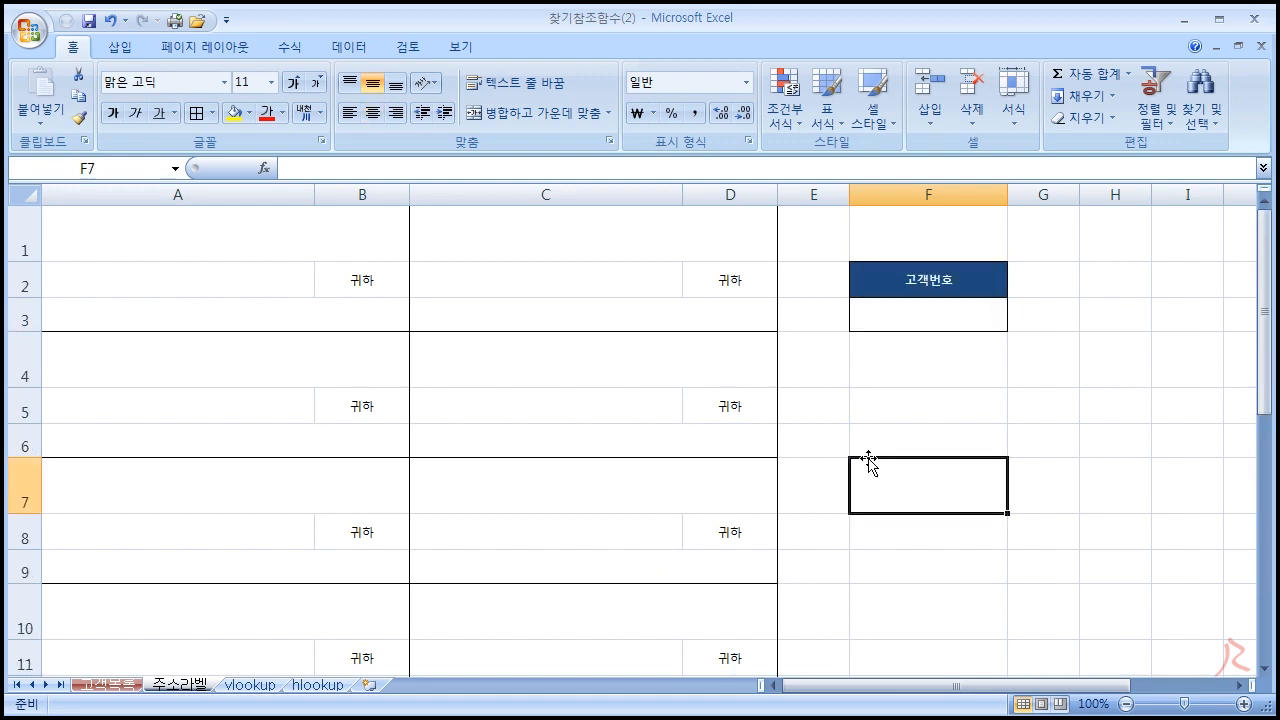
{"action": "left_click", "coordinate": [122, 690]}
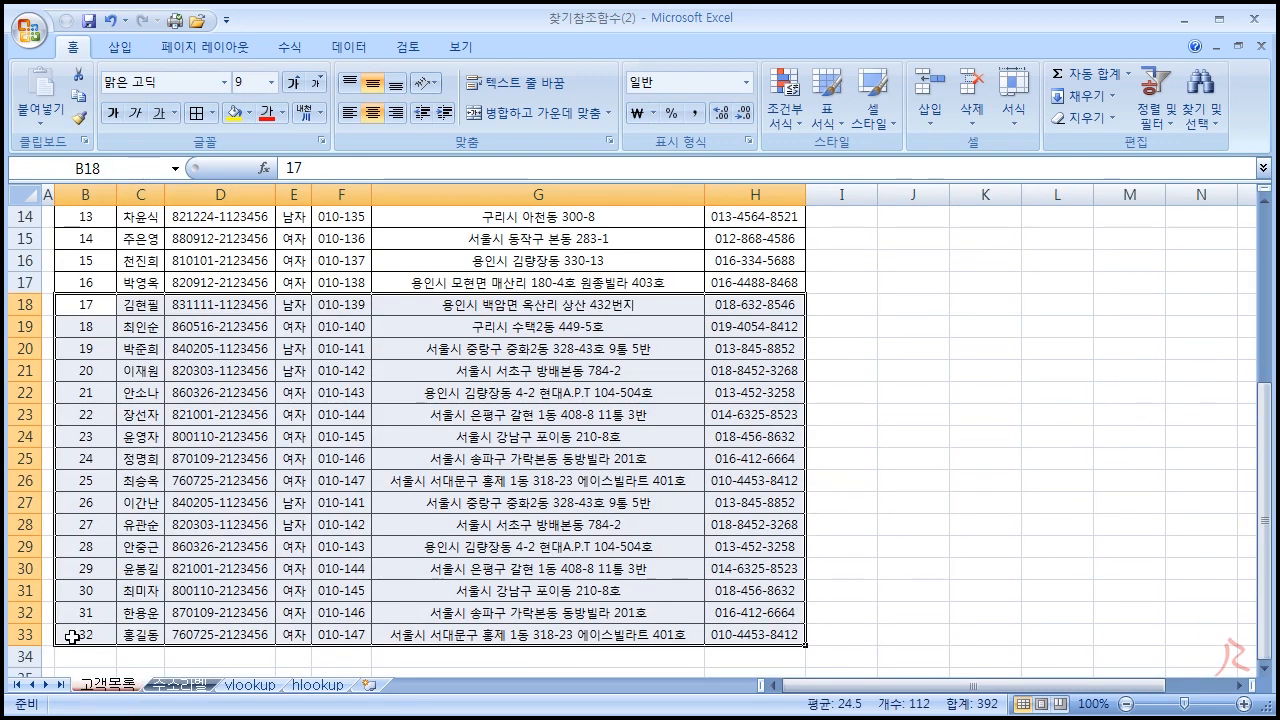
{"action": "scroll", "coordinate": [120, 581], "scroll_direction": "down", "scroll_amount": 2}
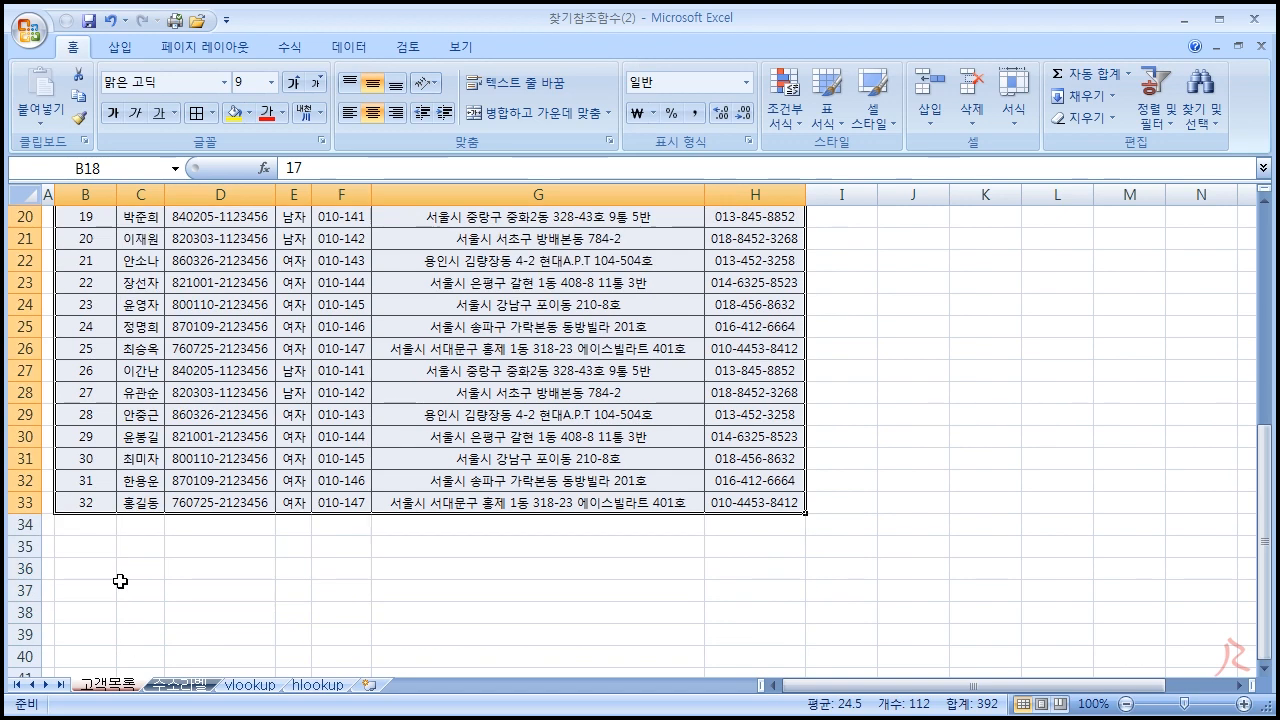
{"action": "scroll", "coordinate": [172, 630], "scroll_direction": "up", "scroll_amount": 6}
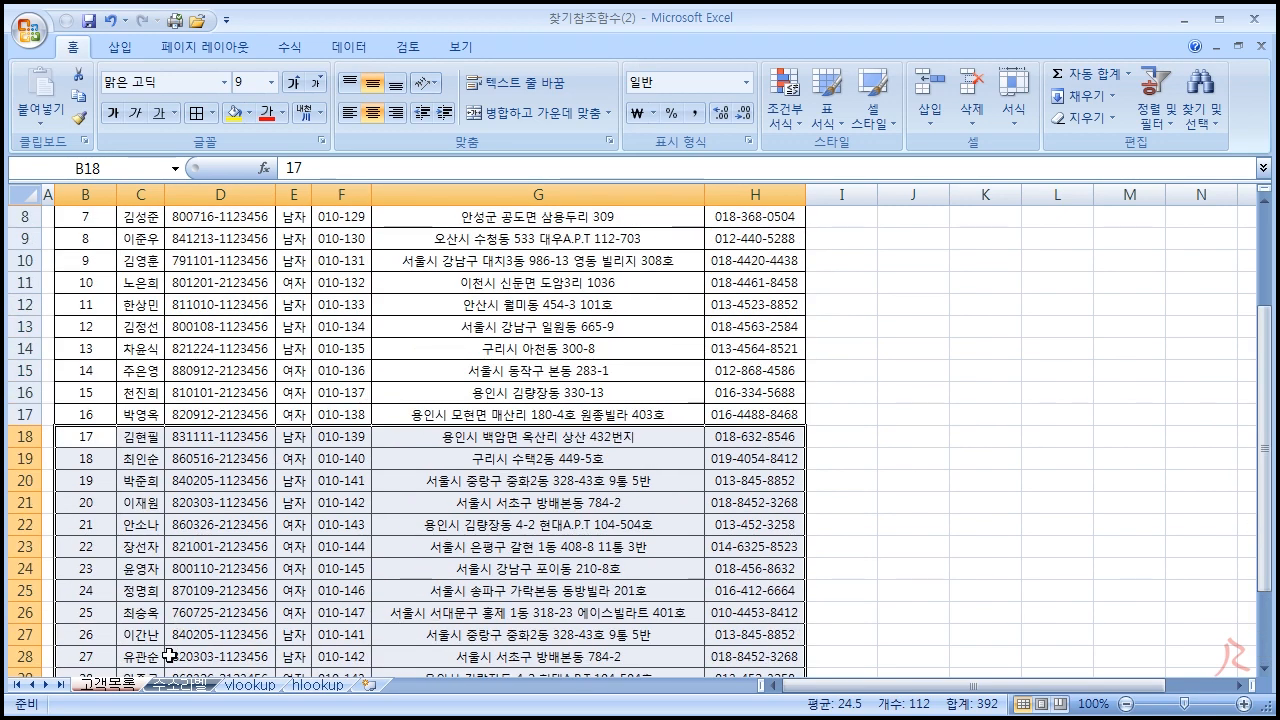
{"action": "left_click", "coordinate": [190, 482]}
{"action": "left_click", "coordinate": [170, 690]}
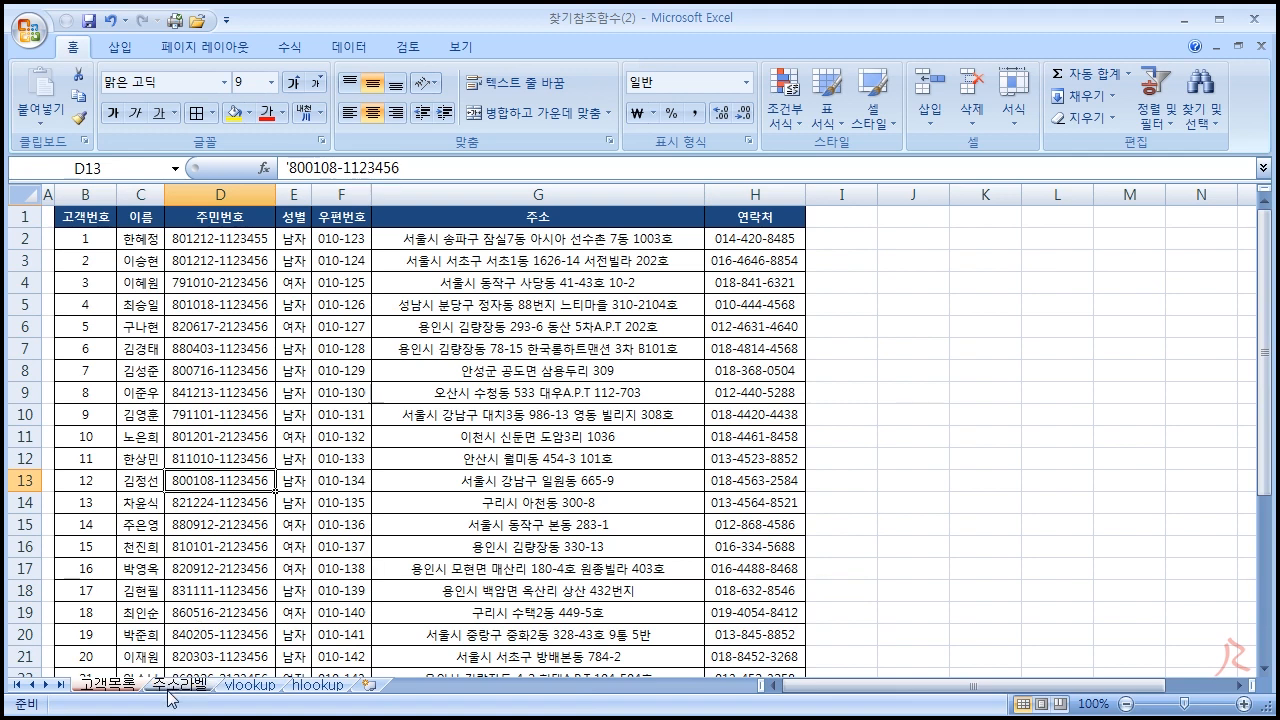
{"action": "left_click", "coordinate": [937, 328]}
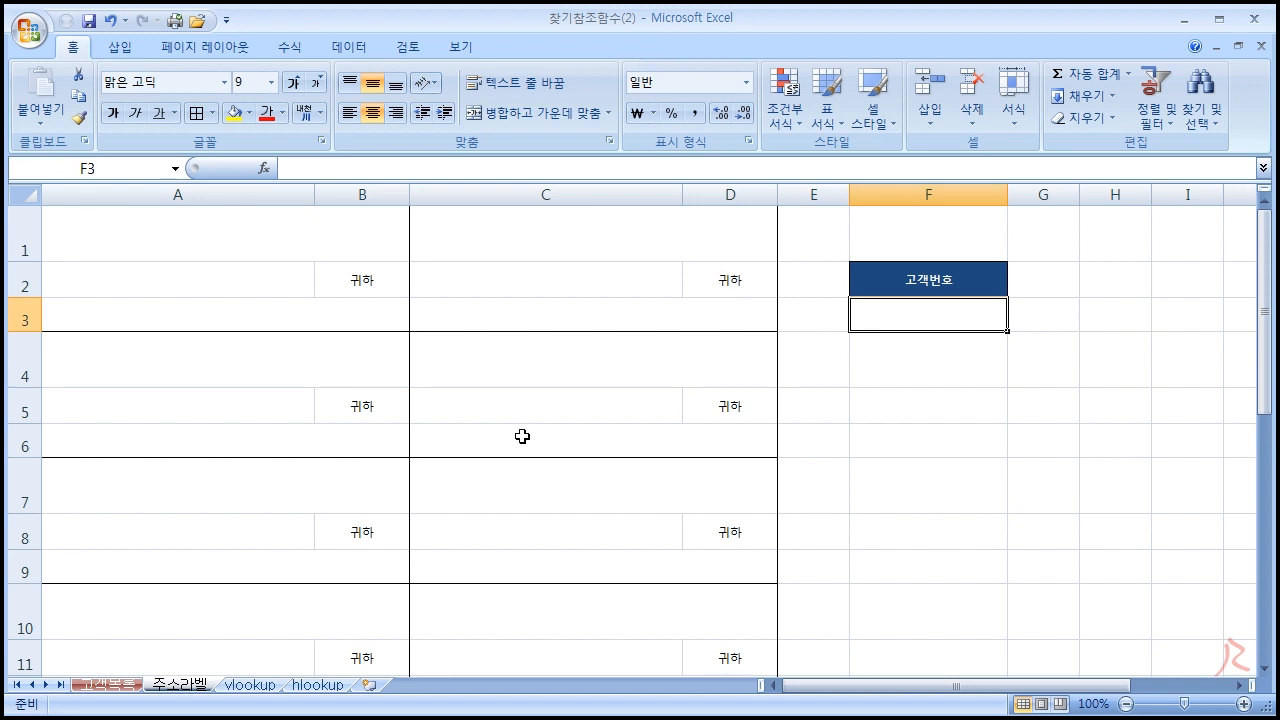
{"action": "left_click", "coordinate": [894, 449]}
{"action": "left_click", "coordinate": [928, 380]}
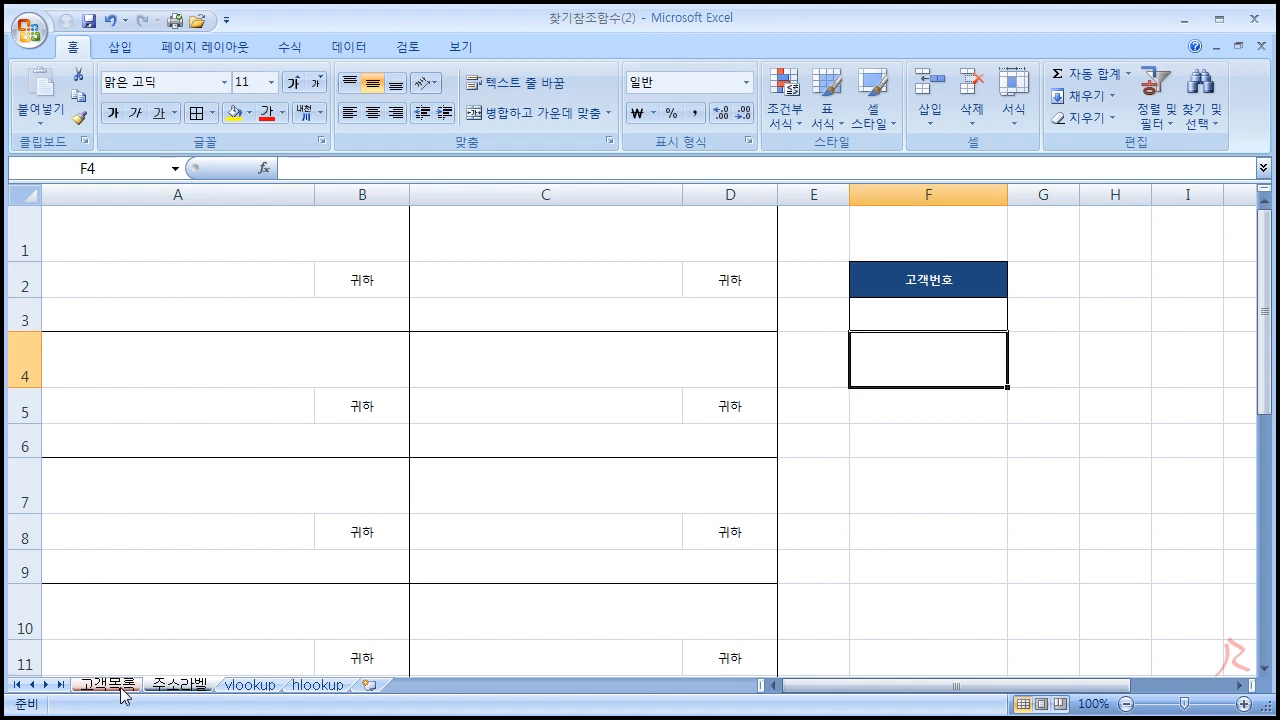
Step: Examine the VLOOKUP formula in H12 of the vlookup sheet, focusing on its table range D3:H8
{"action": "left_click", "coordinate": [240, 688]}
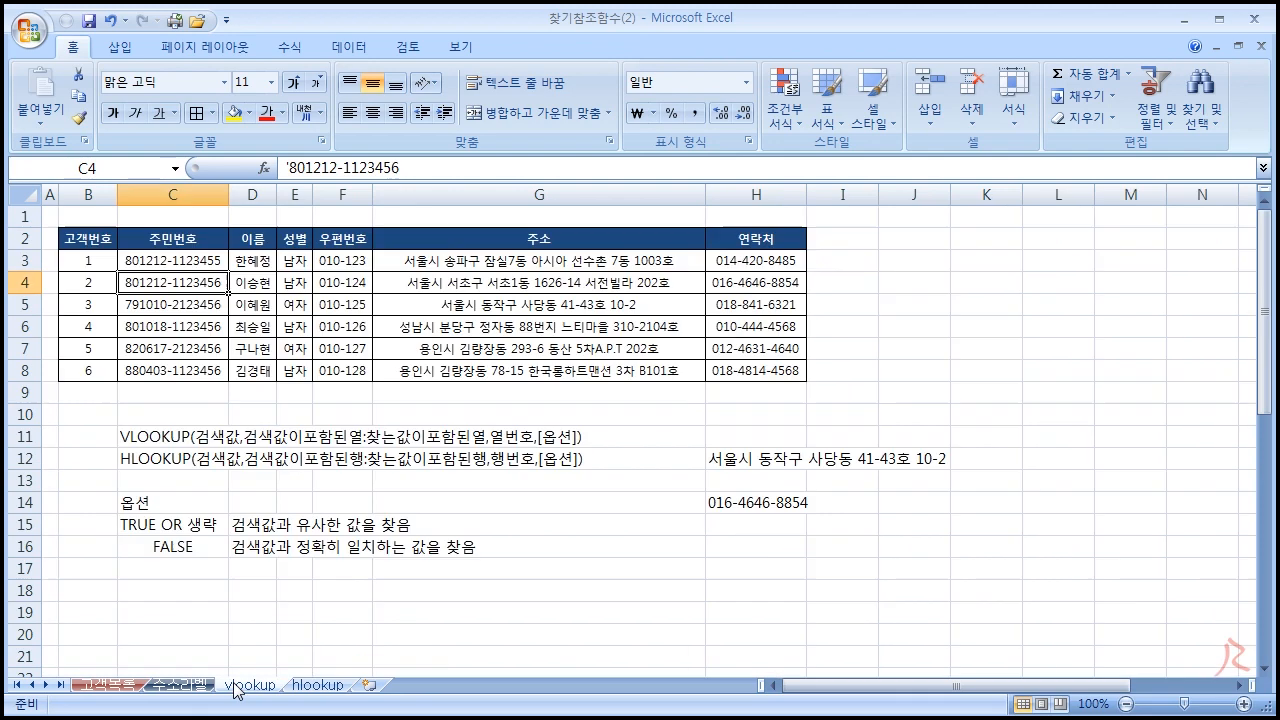
{"action": "left_click", "coordinate": [184, 414]}
{"action": "left_click_drag", "start_coordinate": [88, 262], "coordinate": [742, 386]}
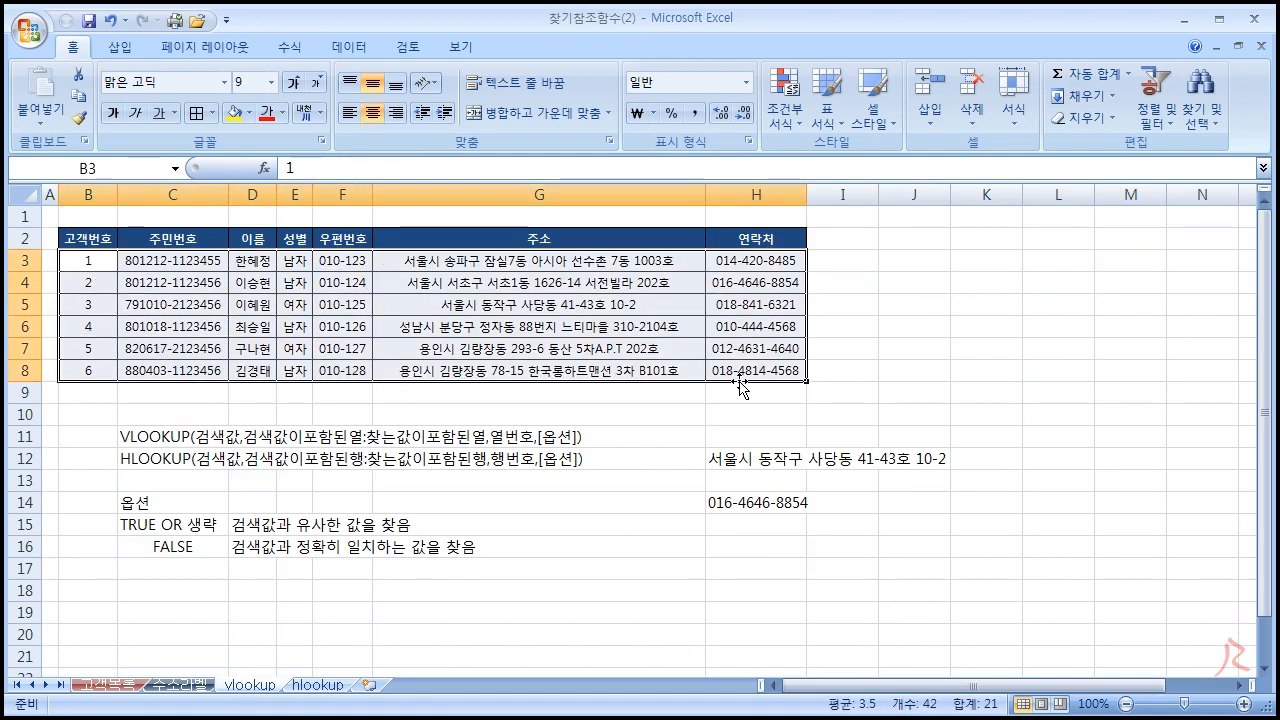
{"action": "left_click", "coordinate": [800, 466]}
{"action": "double_click", "coordinate": [756, 459]}
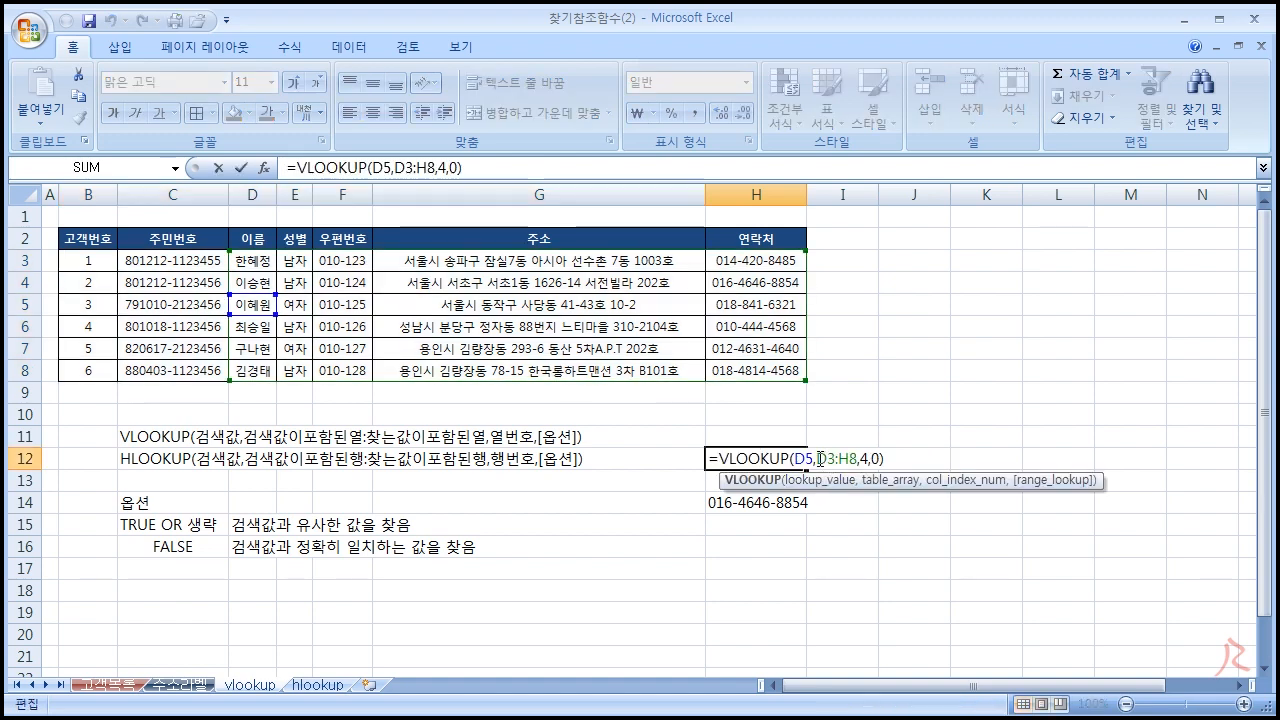
{"action": "left_click_drag", "start_coordinate": [817, 459], "coordinate": [857, 459]}
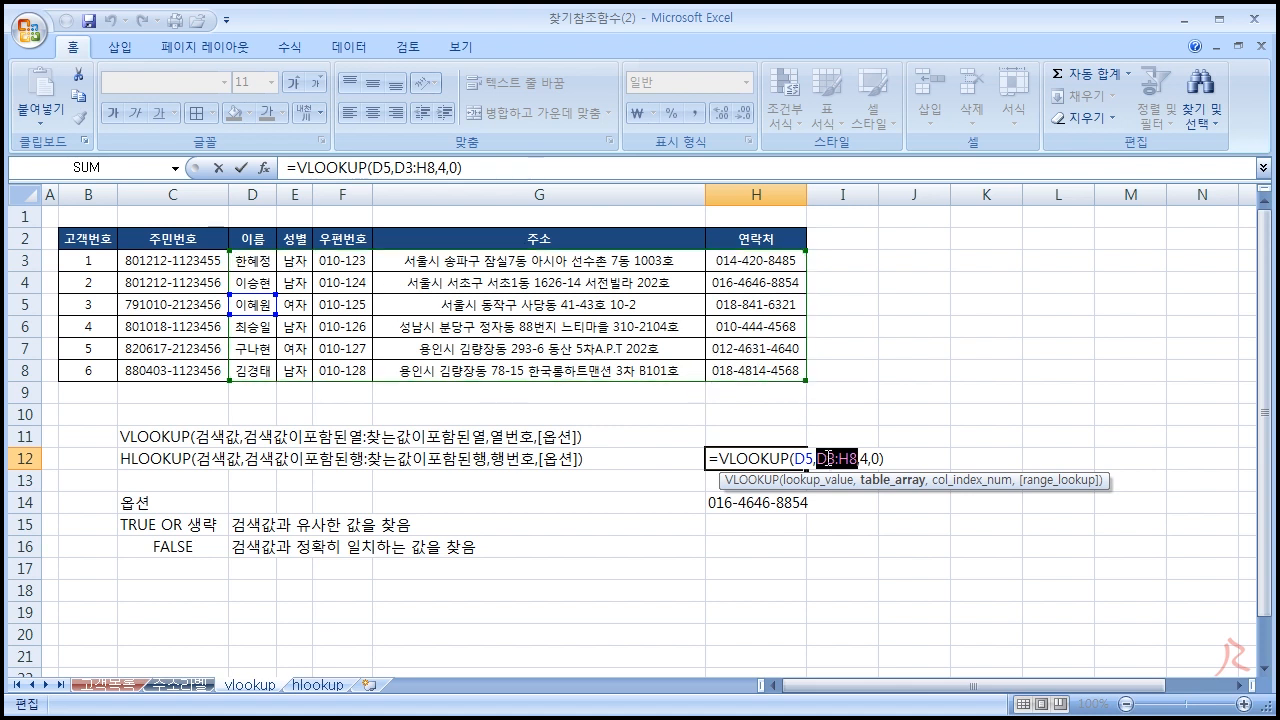
{"action": "key", "text": "Return"}
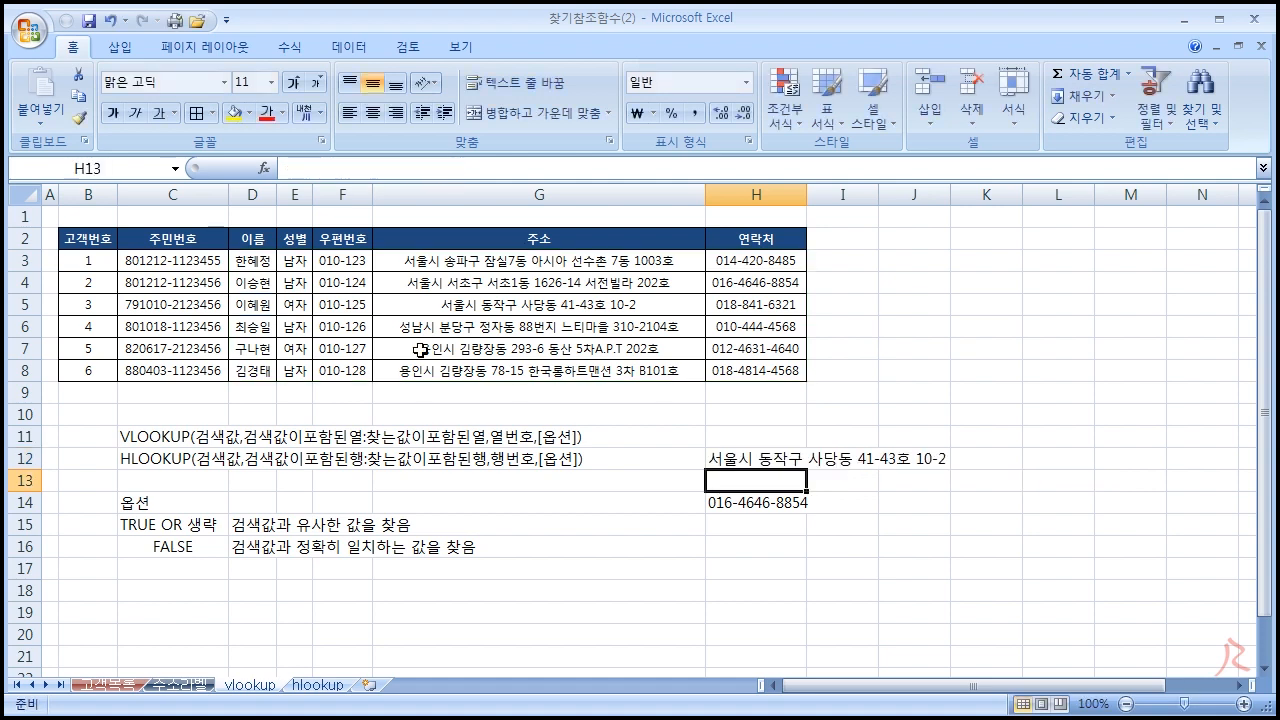
Step: Define the name 고객 for the range D3:H8 on the vlookup sheet
{"action": "left_click", "coordinate": [249, 266]}
{"action": "left_click_drag", "start_coordinate": [249, 266], "coordinate": [770, 372]}
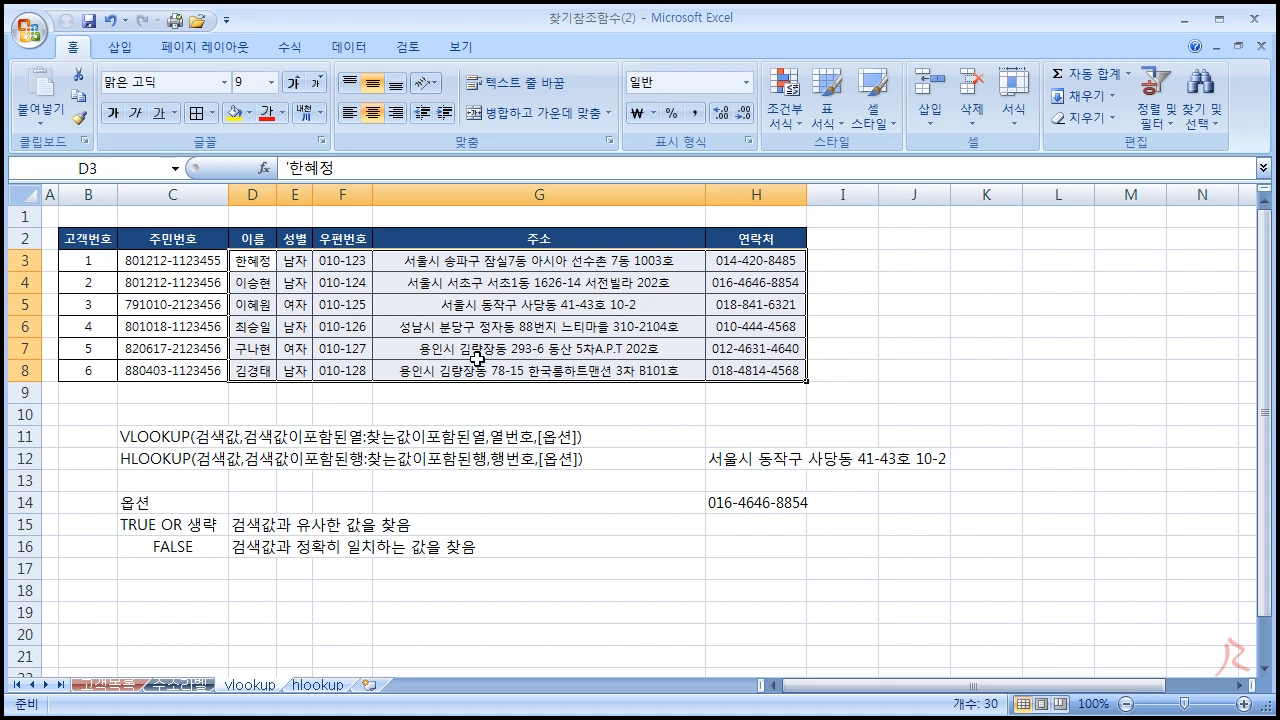
{"action": "left_click", "coordinate": [80, 168]}
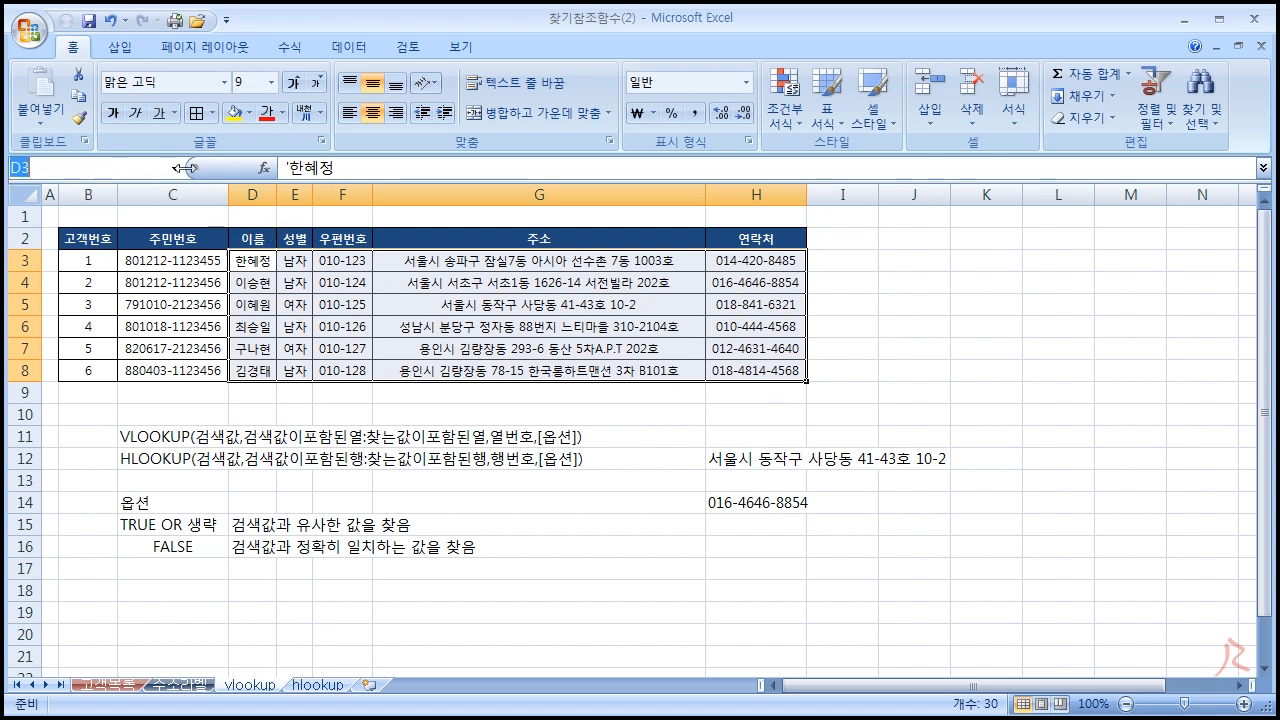
{"action": "type", "text": "고객"}
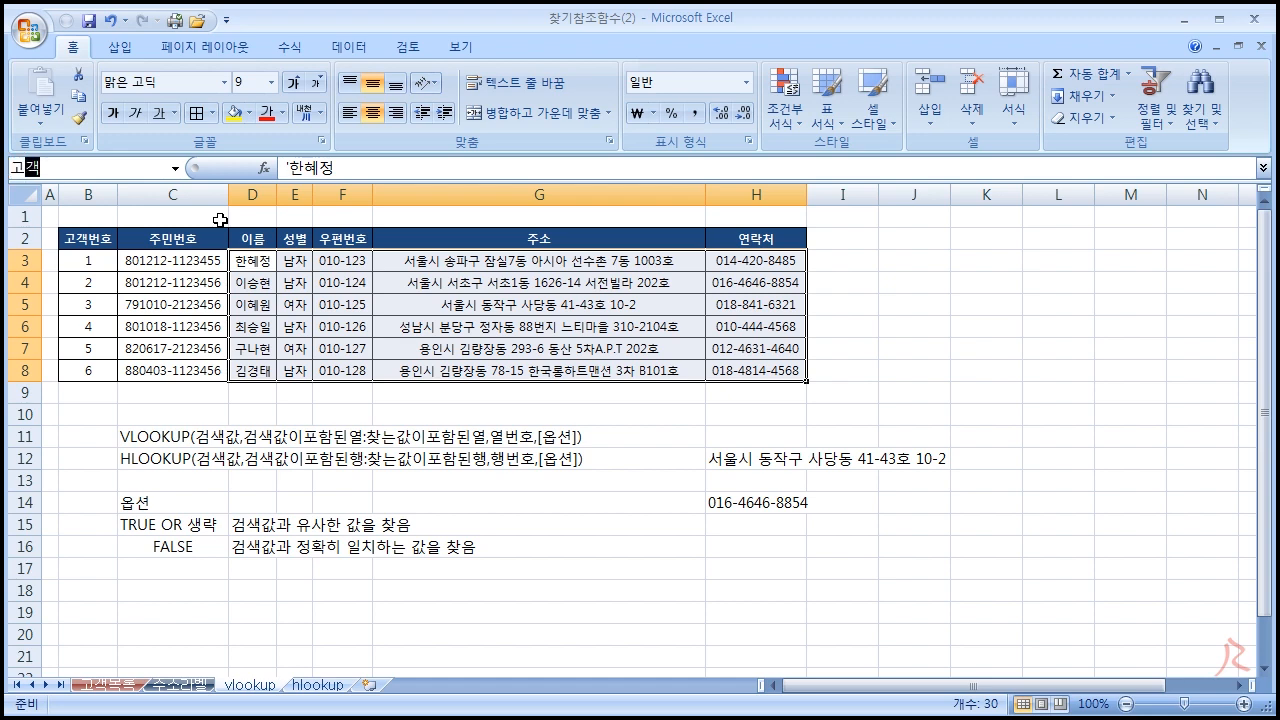
{"action": "key", "text": "Return"}
Step: Reselect D3:H8 to check its defined name, comparing it with the reference of an unnamed range starting at G16
{"action": "left_click", "coordinate": [710, 458]}
{"action": "left_click_drag", "start_coordinate": [253, 260], "coordinate": [743, 370]}
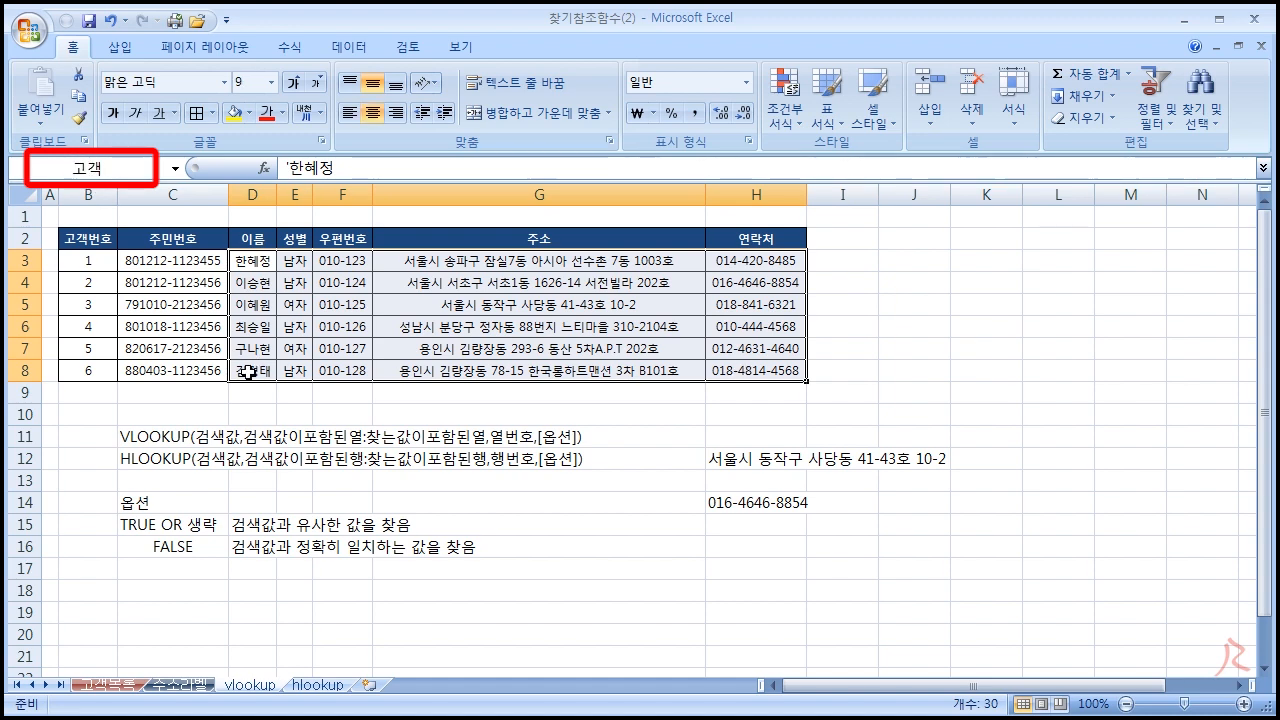
{"action": "left_click", "coordinate": [196, 440]}
{"action": "left_click_drag", "start_coordinate": [240, 268], "coordinate": [752, 372]}
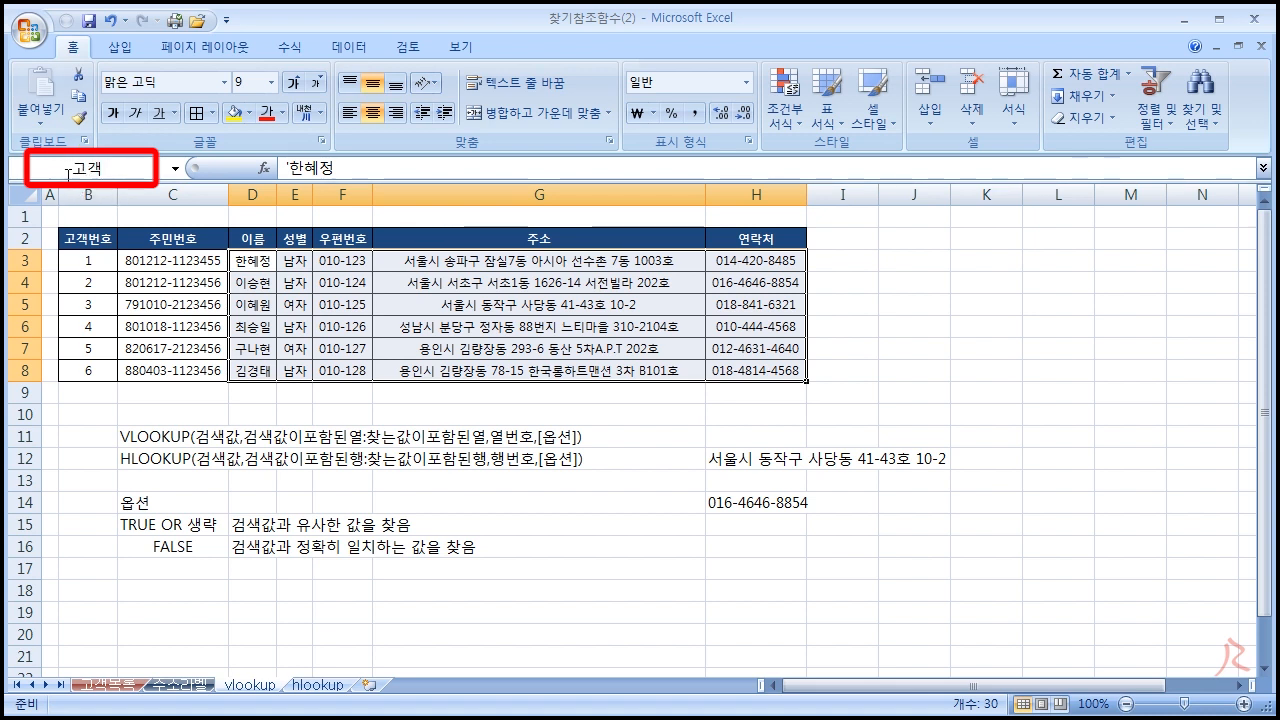
{"action": "left_click_drag", "start_coordinate": [390, 545], "coordinate": [789, 634]}
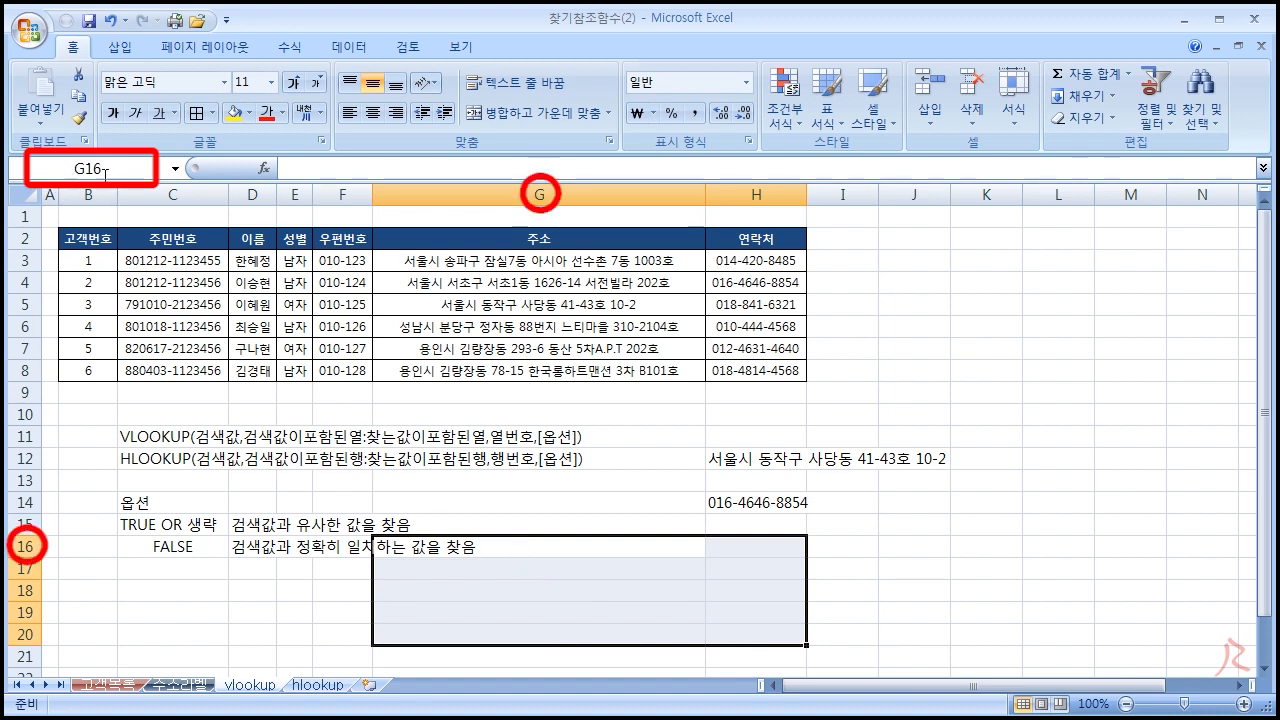
{"action": "mouse_move", "coordinate": [252, 262]}
{"action": "left_mouse_down"}
{"action": "mouse_move", "coordinate": [340, 348]}
{"action": "mouse_move", "coordinate": [744, 369]}
{"action": "mouse_move", "coordinate": [295, 240]}
{"action": "mouse_move", "coordinate": [252, 262]}
{"action": "left_mouse_up"}
{"action": "left_click", "coordinate": [744, 369]}
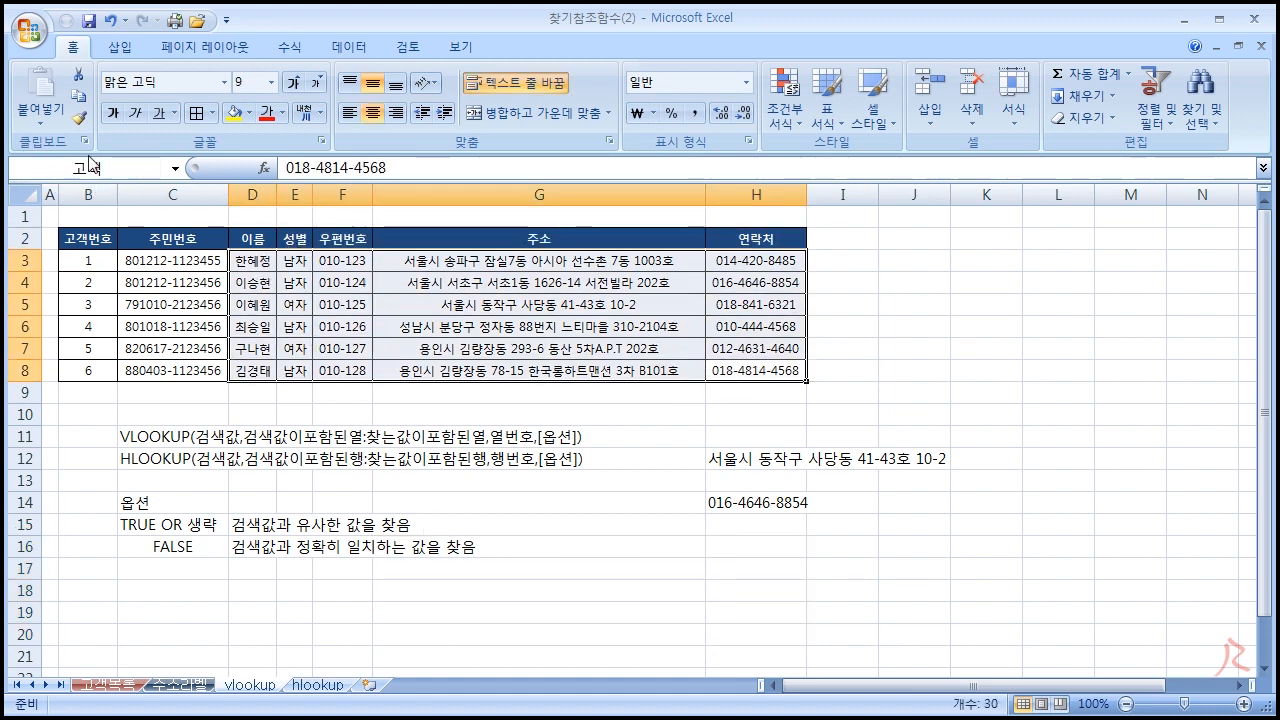
Step: Replace the table range in H12's formula with the name 고객, making it =VLOOKUP(D5,고객,4,0)
{"action": "left_click", "coordinate": [760, 458]}
{"action": "double_click", "coordinate": [750, 458]}
{"action": "left_click_drag", "start_coordinate": [816, 458], "coordinate": [856, 458]}
{"action": "type", "text": "고객,4,0)"}
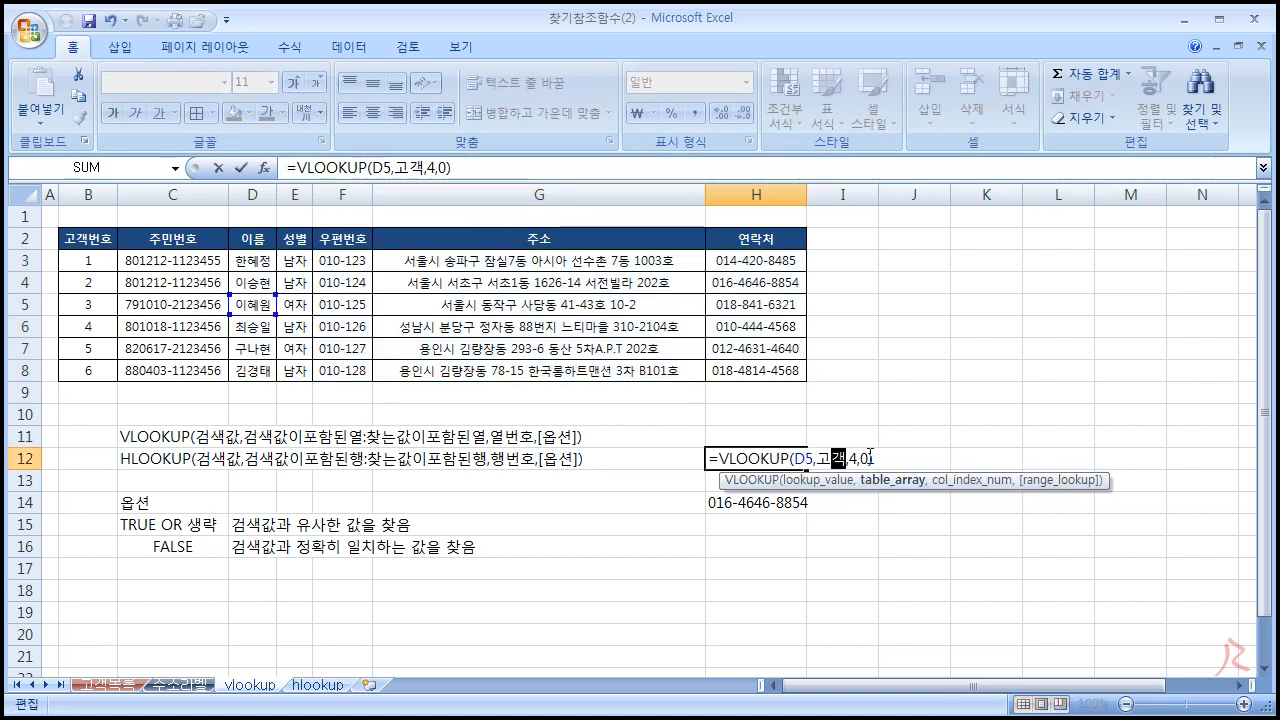
{"action": "left_click", "coordinate": [862, 459]}
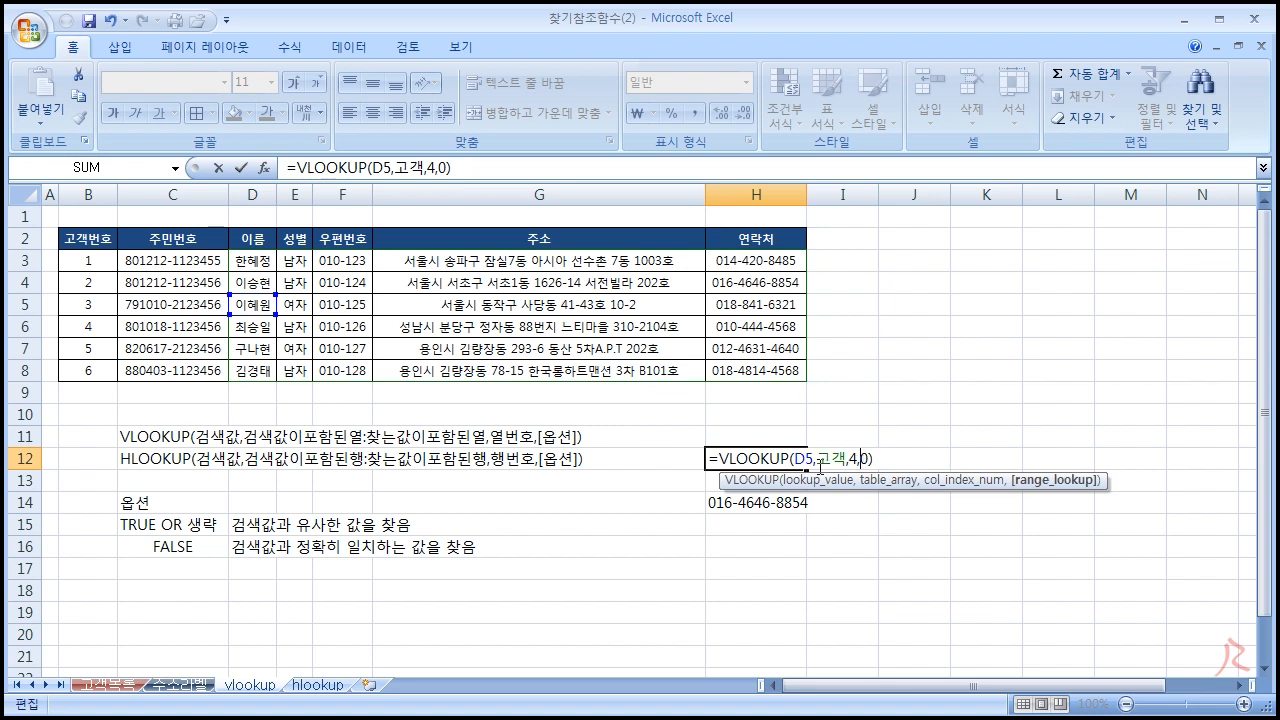
{"action": "left_click_drag", "start_coordinate": [813, 458], "coordinate": [798, 458]}
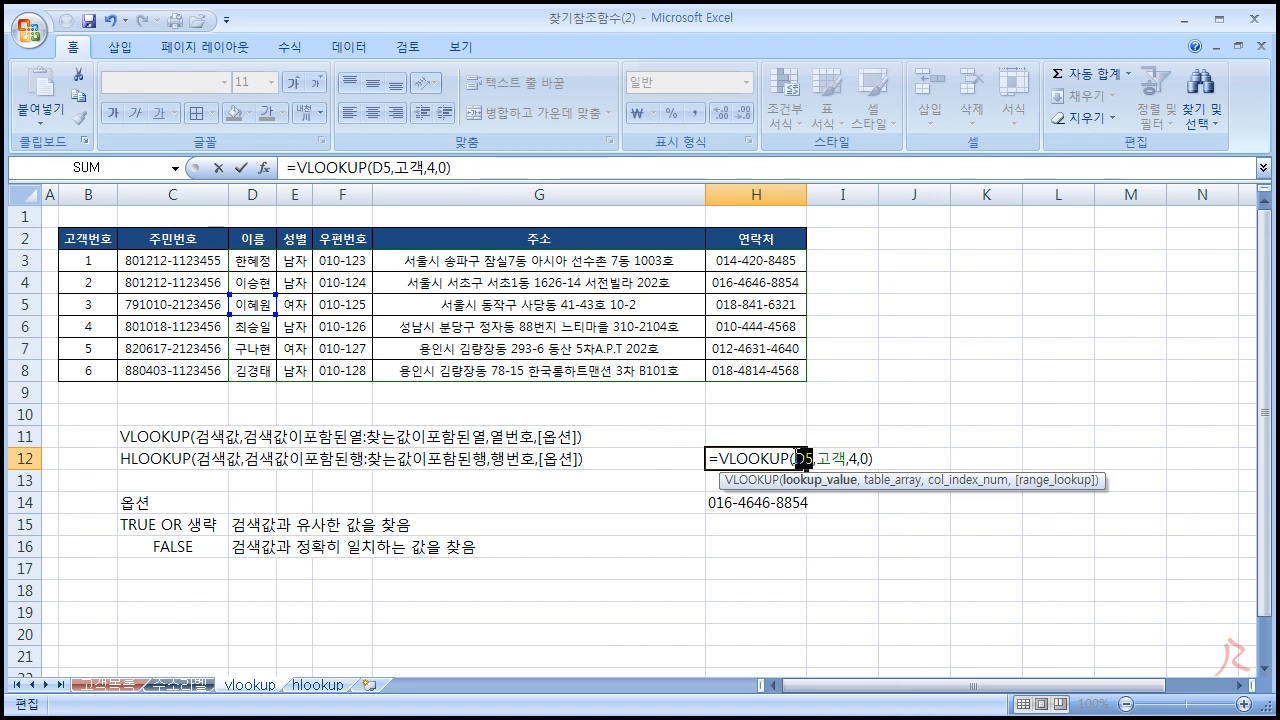
{"action": "double_click", "coordinate": [822, 458]}
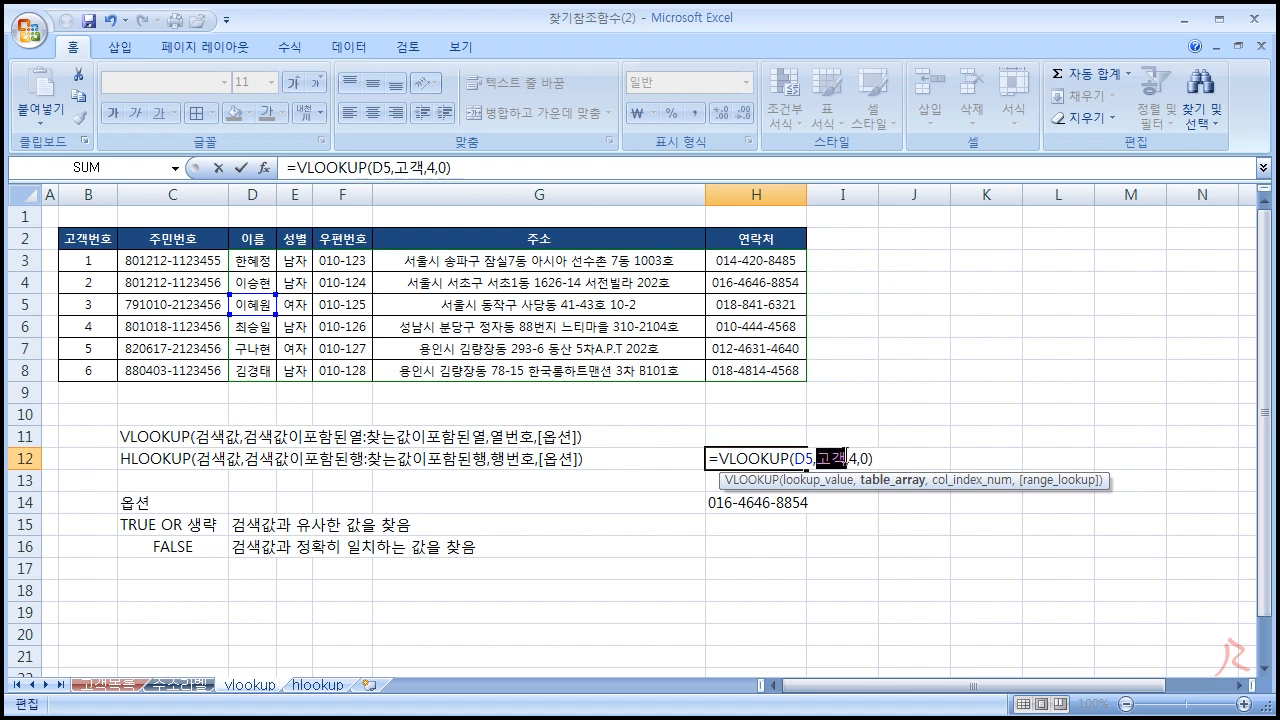
{"action": "left_click", "coordinate": [858, 456]}
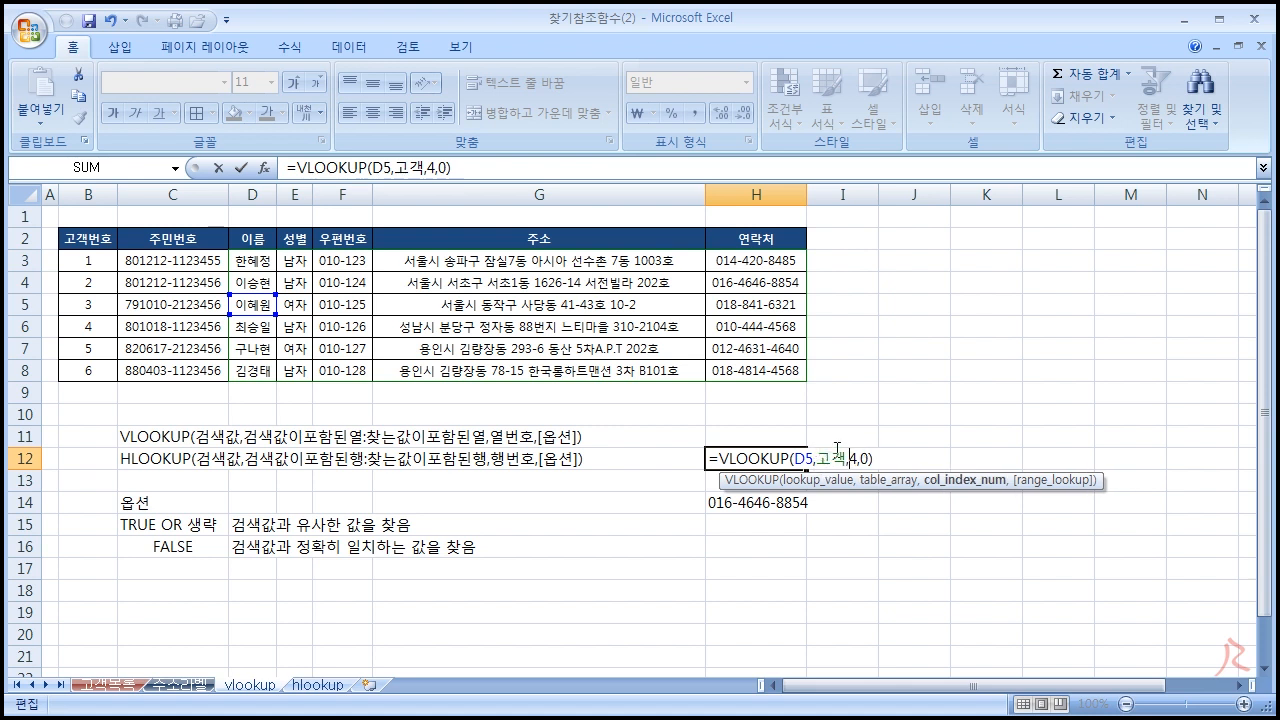
{"action": "key", "text": "Return"}
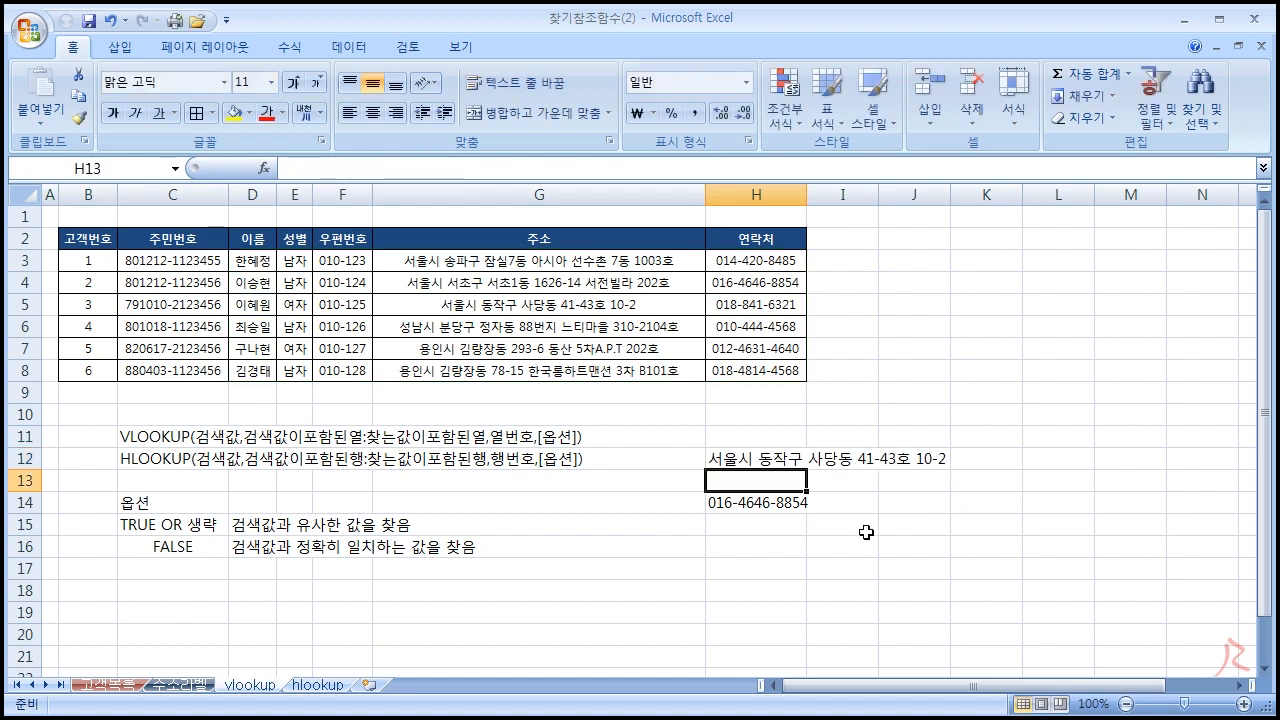
Step: Recheck the 고객 table argument in H12's VLOOKUP formula and look at the range-based formula in H14
{"action": "left_click", "coordinate": [765, 462]}
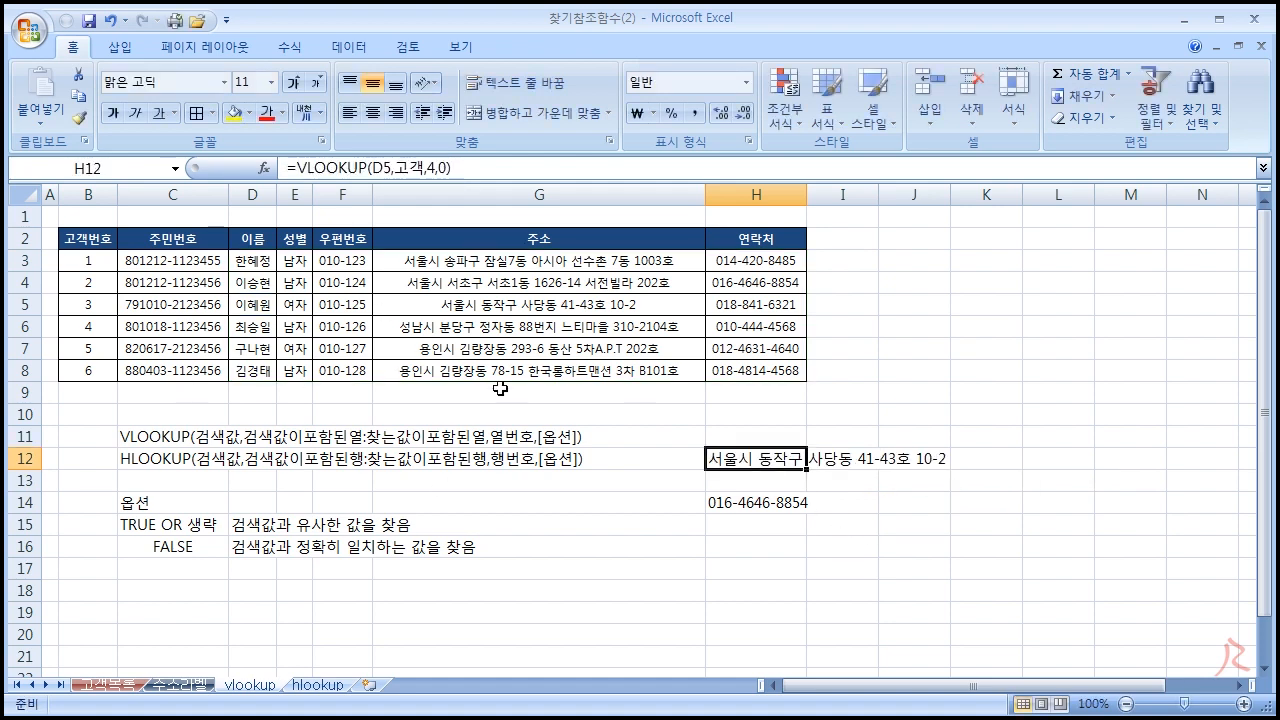
{"action": "double_click", "coordinate": [780, 458]}
{"action": "left_click_drag", "start_coordinate": [838, 458], "coordinate": [846, 458]}
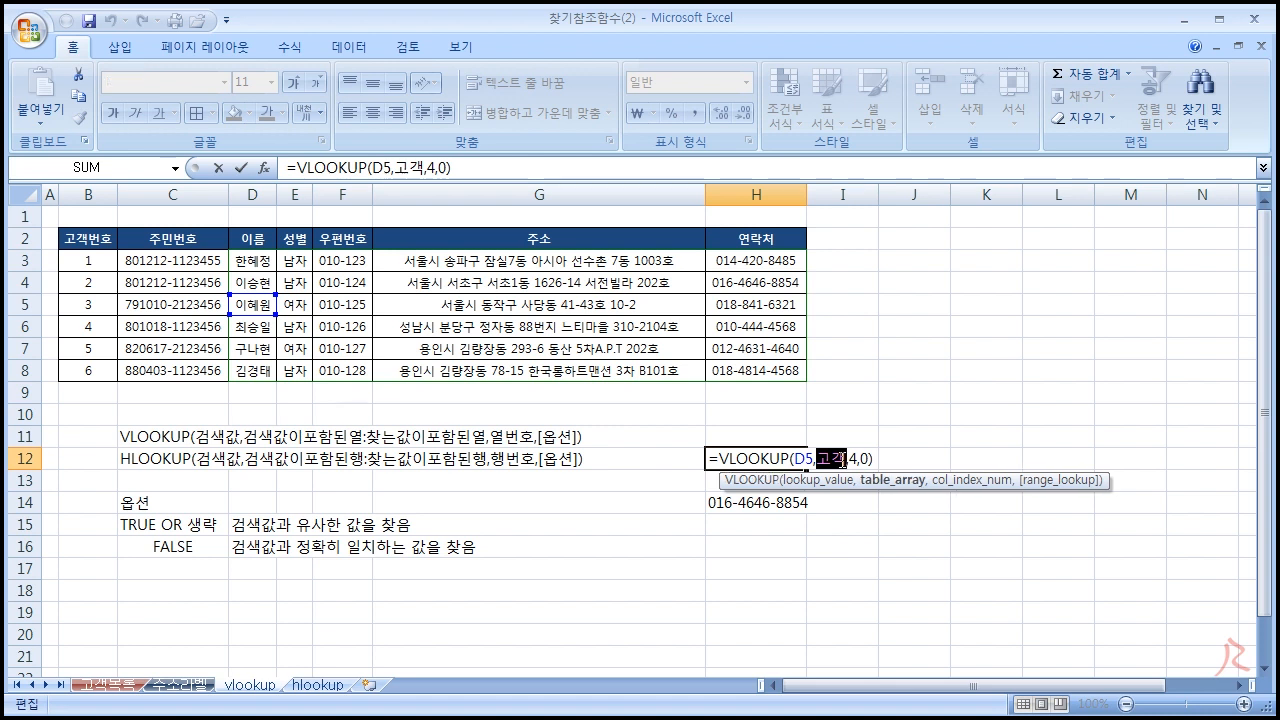
{"action": "left_click", "coordinate": [764, 456]}
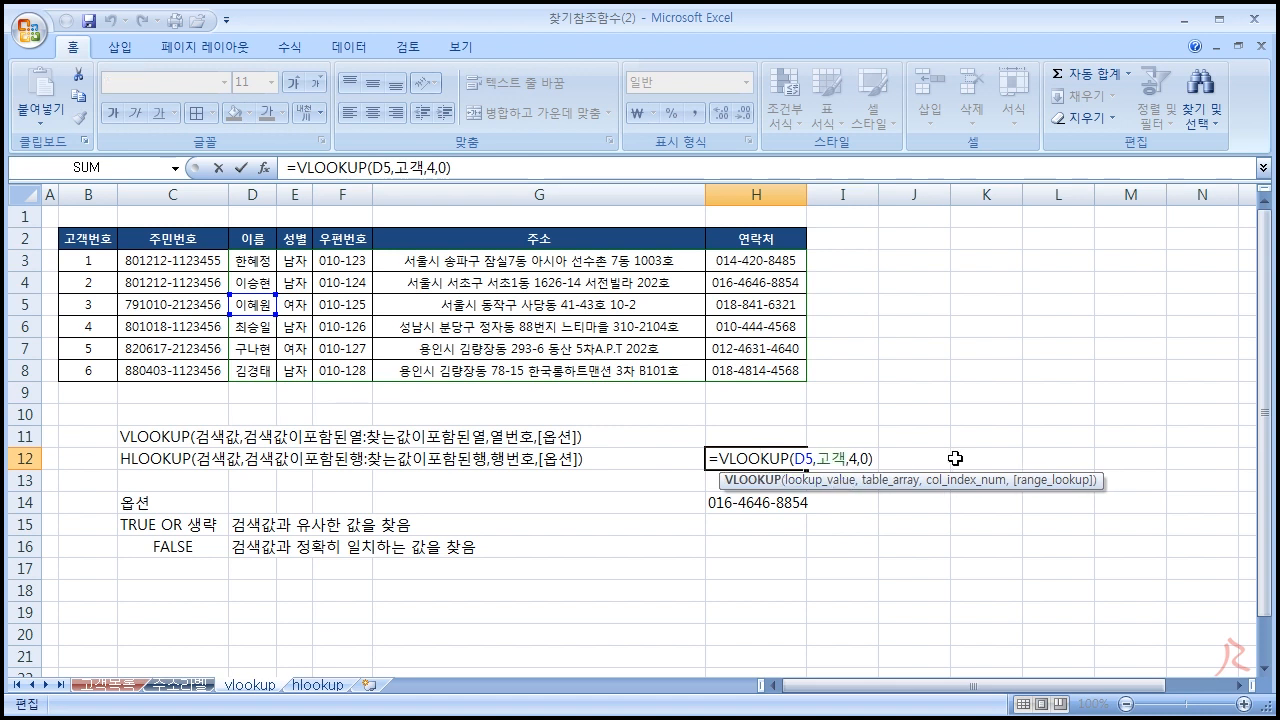
{"action": "key", "text": "Return"}
{"action": "key", "text": "Down"}
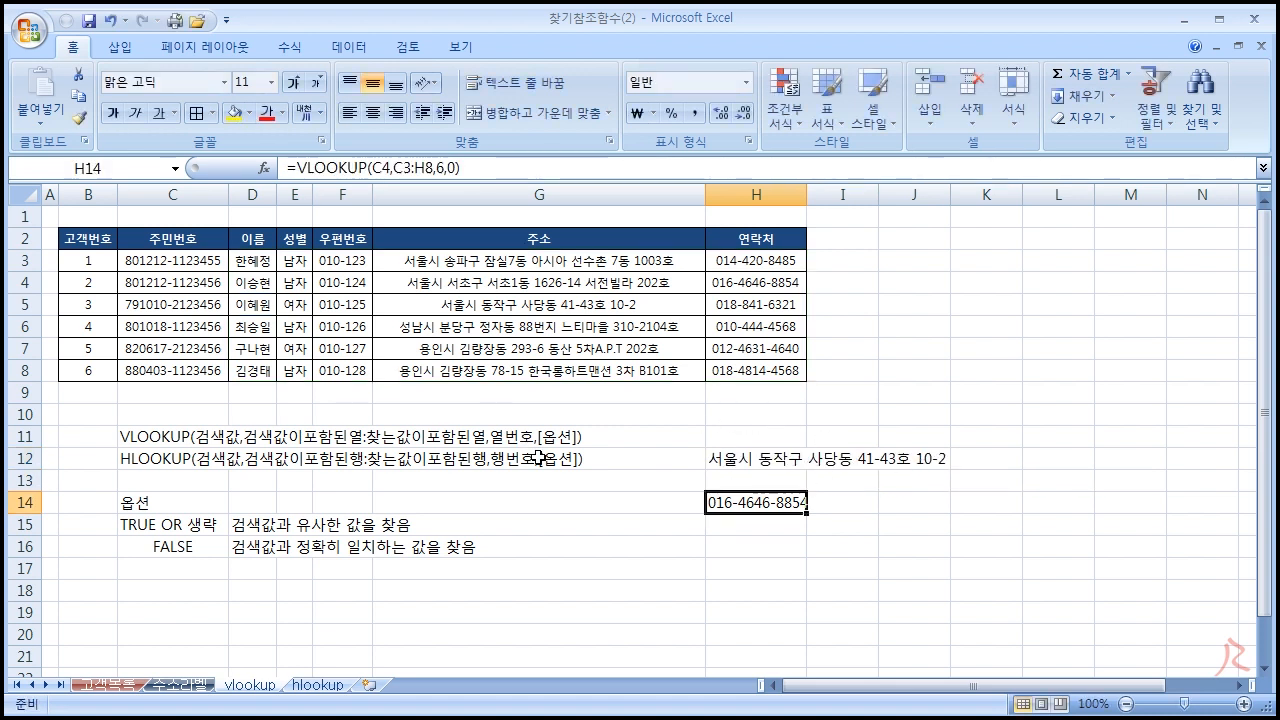
{"action": "key", "text": "Left"}
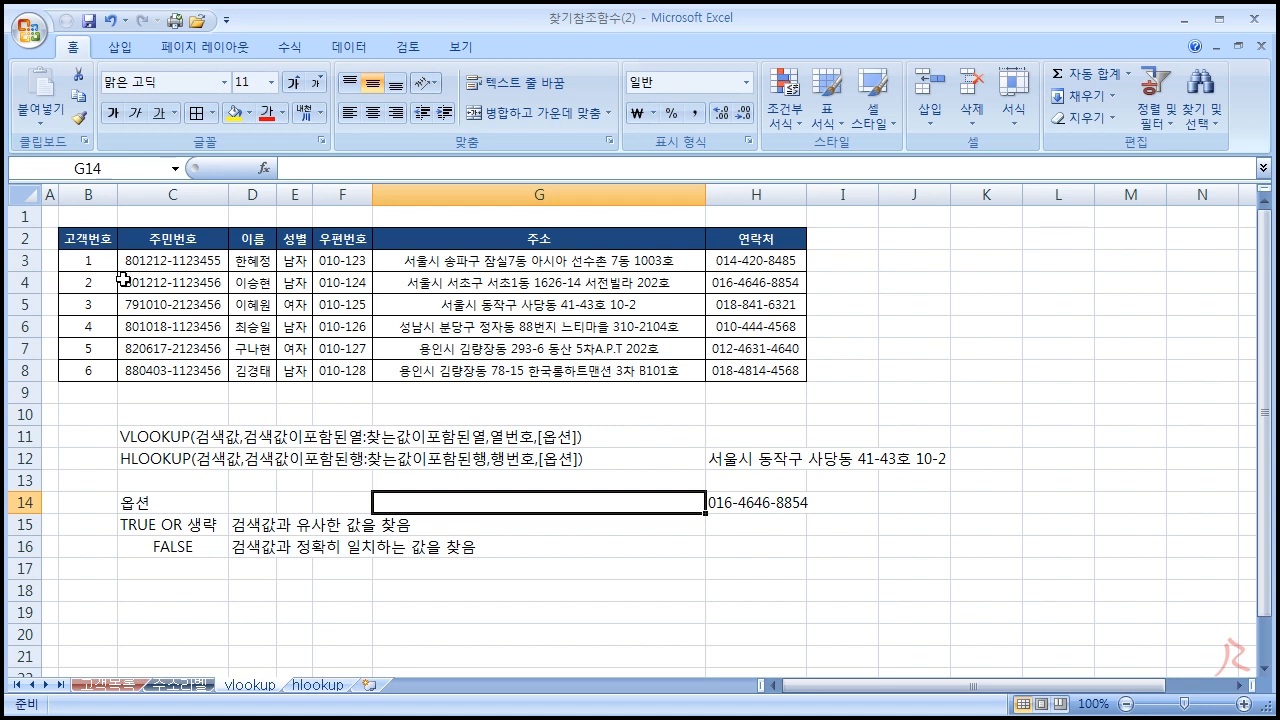
Step: Compare the name shown for D3:H8 with the reference shown for the larger range D3:H20
{"action": "left_click_drag", "start_coordinate": [268, 261], "coordinate": [792, 372]}
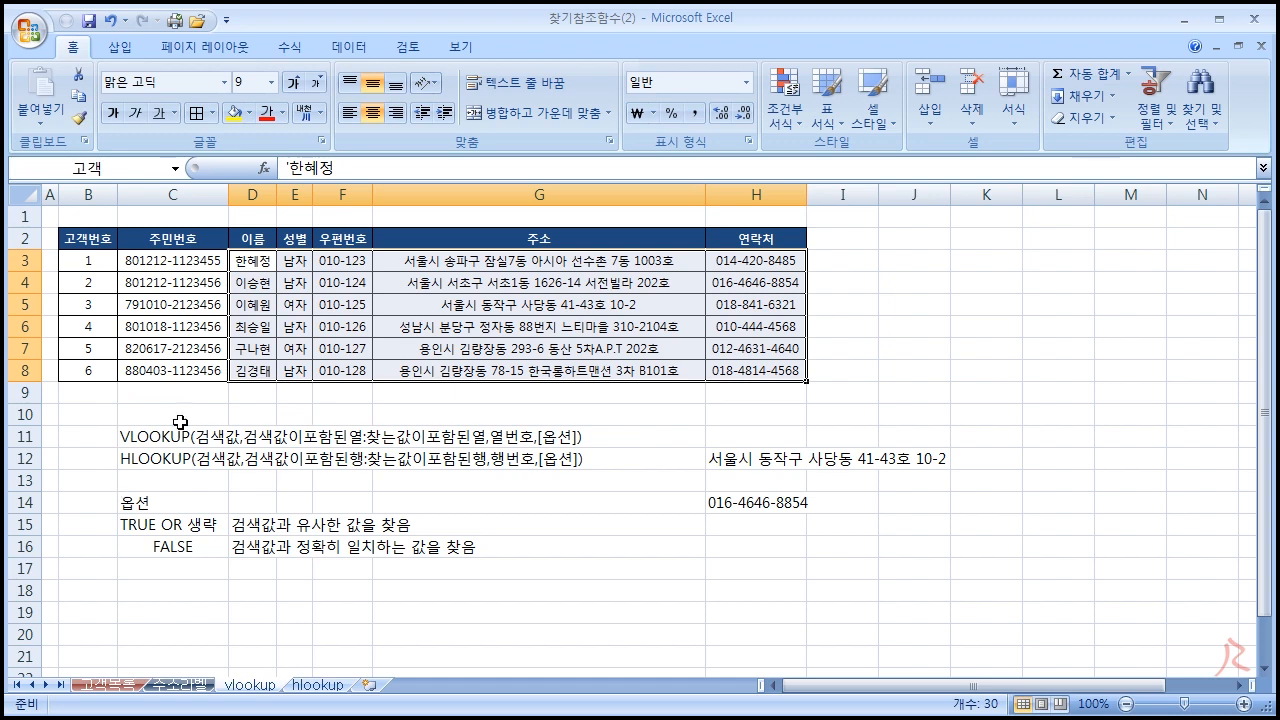
{"action": "left_click_drag", "start_coordinate": [240, 258], "coordinate": [761, 638]}
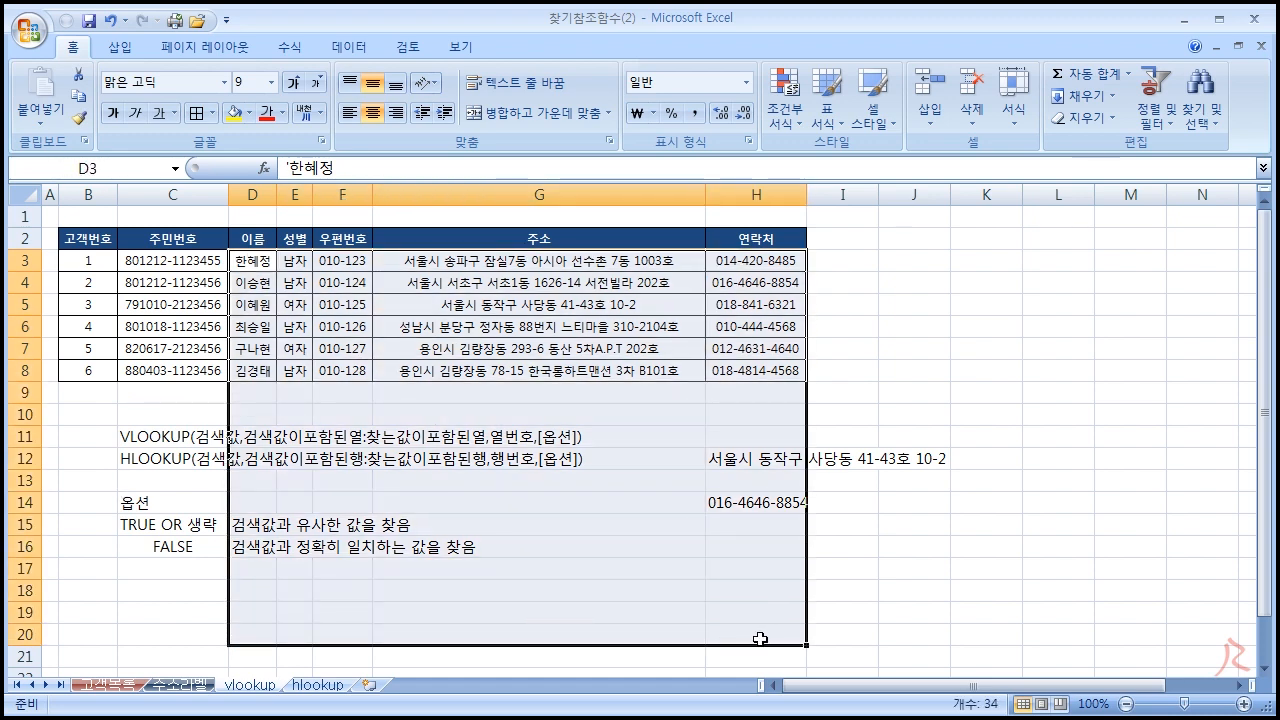
{"action": "mouse_move", "coordinate": [252, 262]}
{"action": "left_mouse_down"}
{"action": "mouse_move", "coordinate": [360, 328]}
{"action": "mouse_move", "coordinate": [727, 358]}
{"action": "mouse_move", "coordinate": [266, 251]}
{"action": "left_mouse_up"}
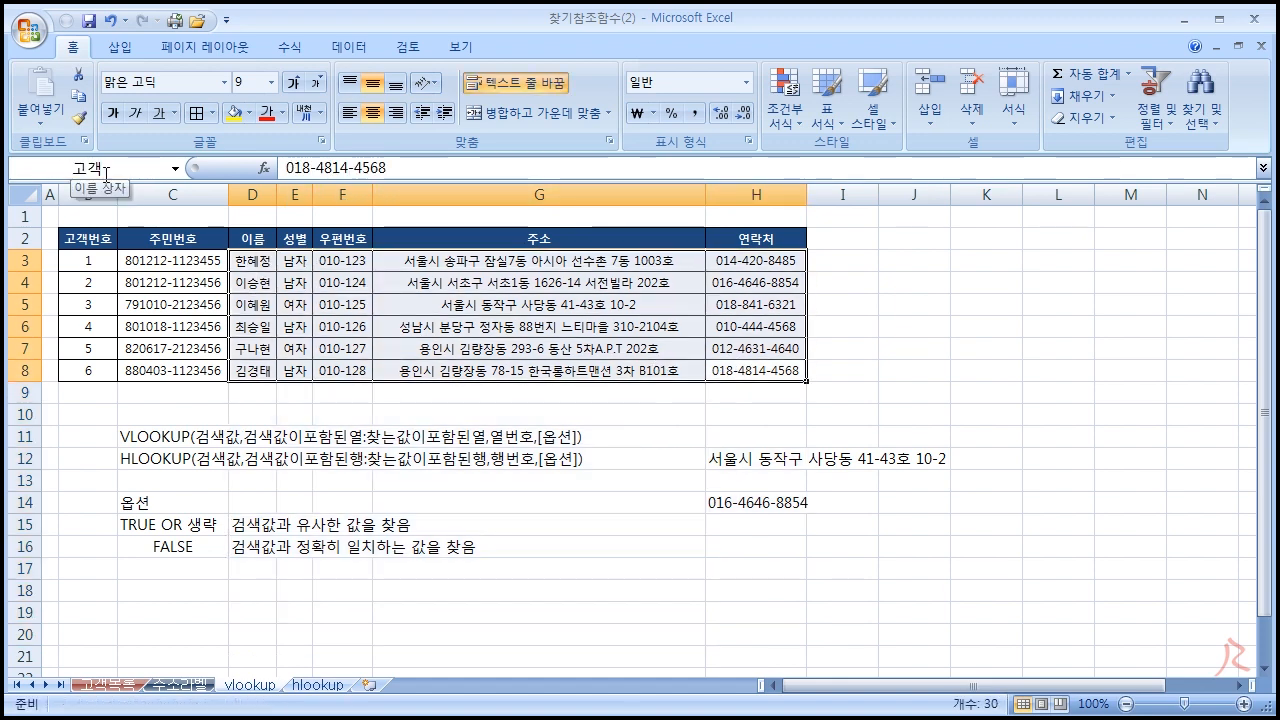
{"action": "left_click", "coordinate": [86, 411]}
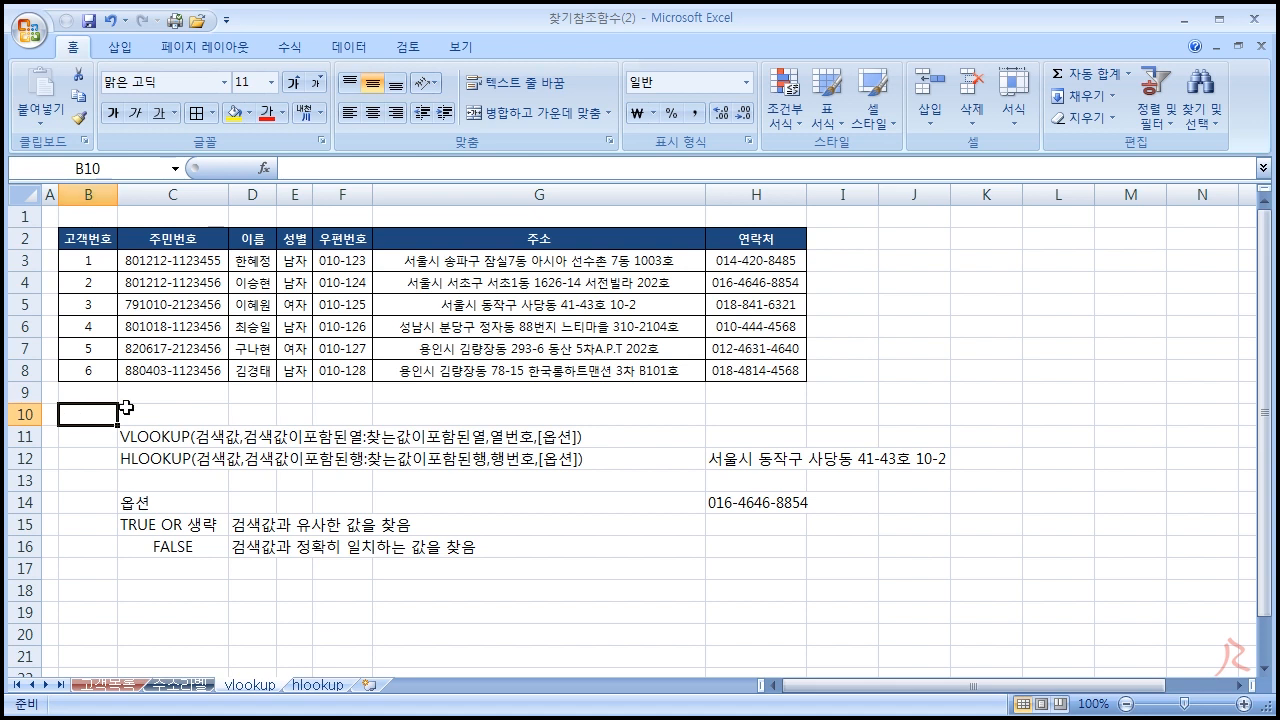
Step: Try to assign the existing name 고객 to a larger range starting at D3 and extending below the table
{"action": "left_click_drag", "start_coordinate": [250, 262], "coordinate": [782, 368]}
{"action": "left_click_drag", "start_coordinate": [252, 262], "coordinate": [766, 572]}
{"action": "left_click", "coordinate": [170, 170]}
{"action": "type", "text": "고객"}
{"action": "key", "text": "Return"}
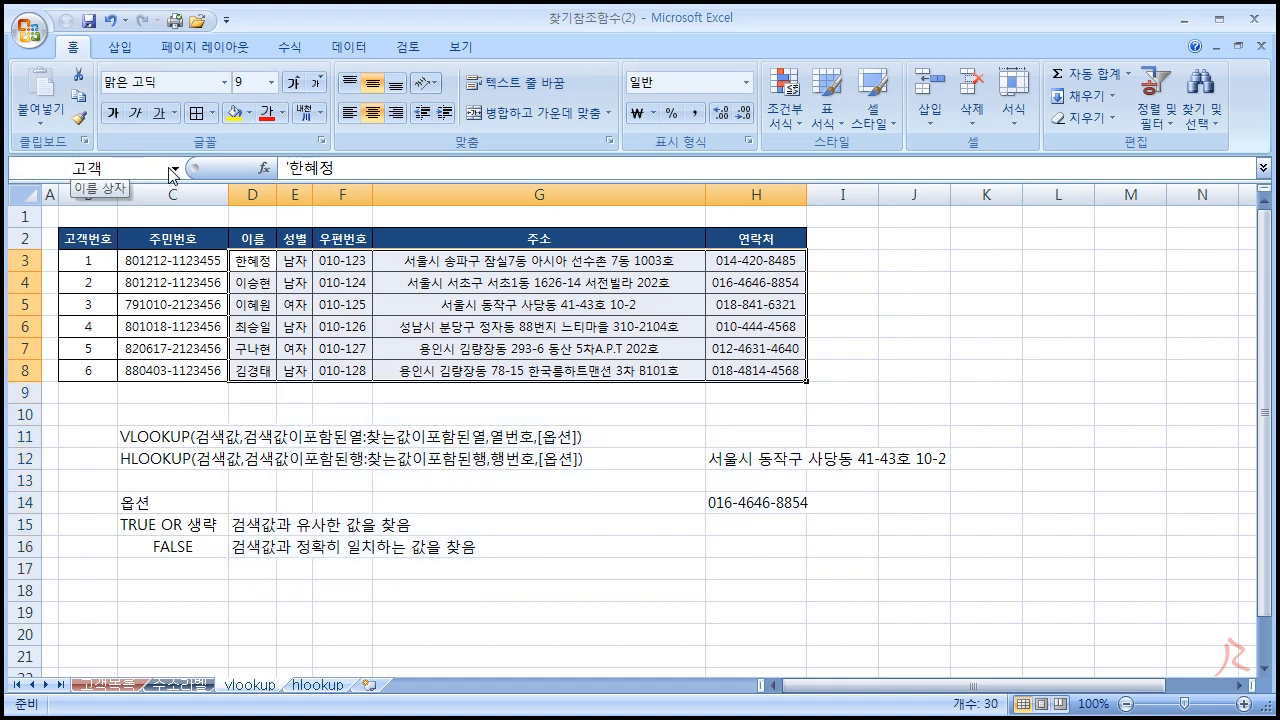
{"action": "left_click_drag", "start_coordinate": [241, 260], "coordinate": [809, 528]}
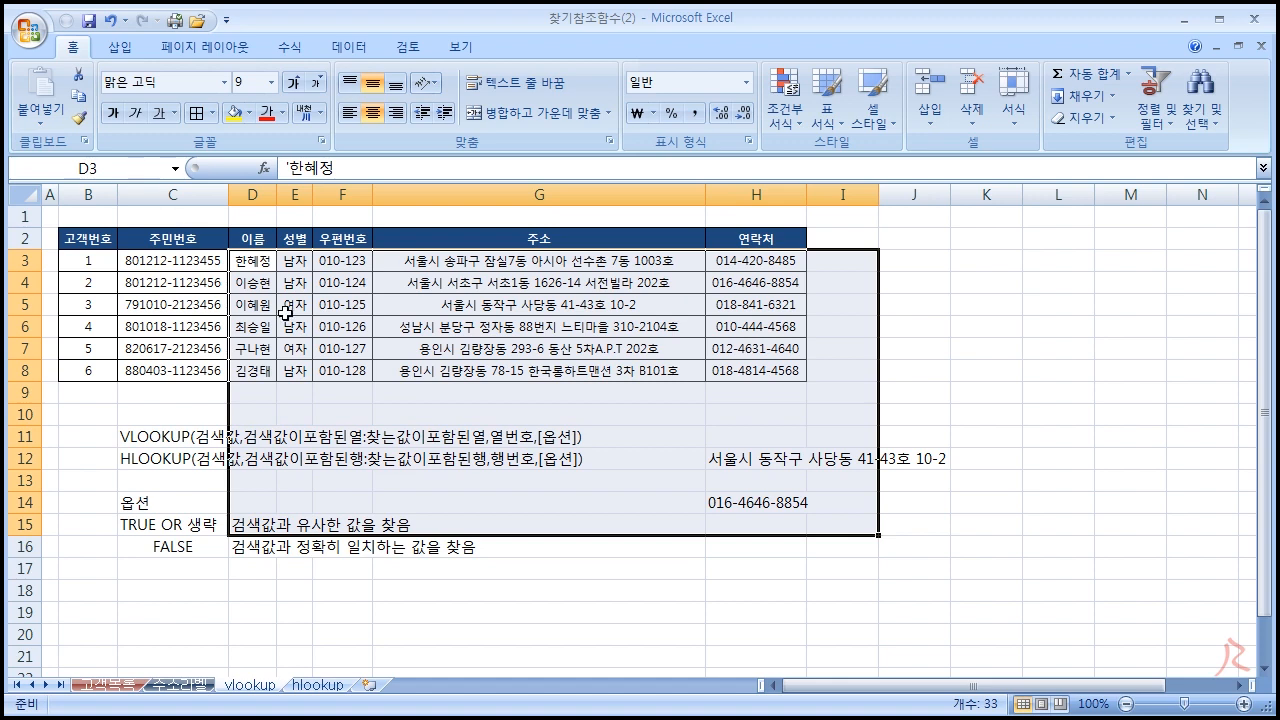
{"action": "left_click", "coordinate": [441, 412]}
{"action": "left_click", "coordinate": [866, 428]}
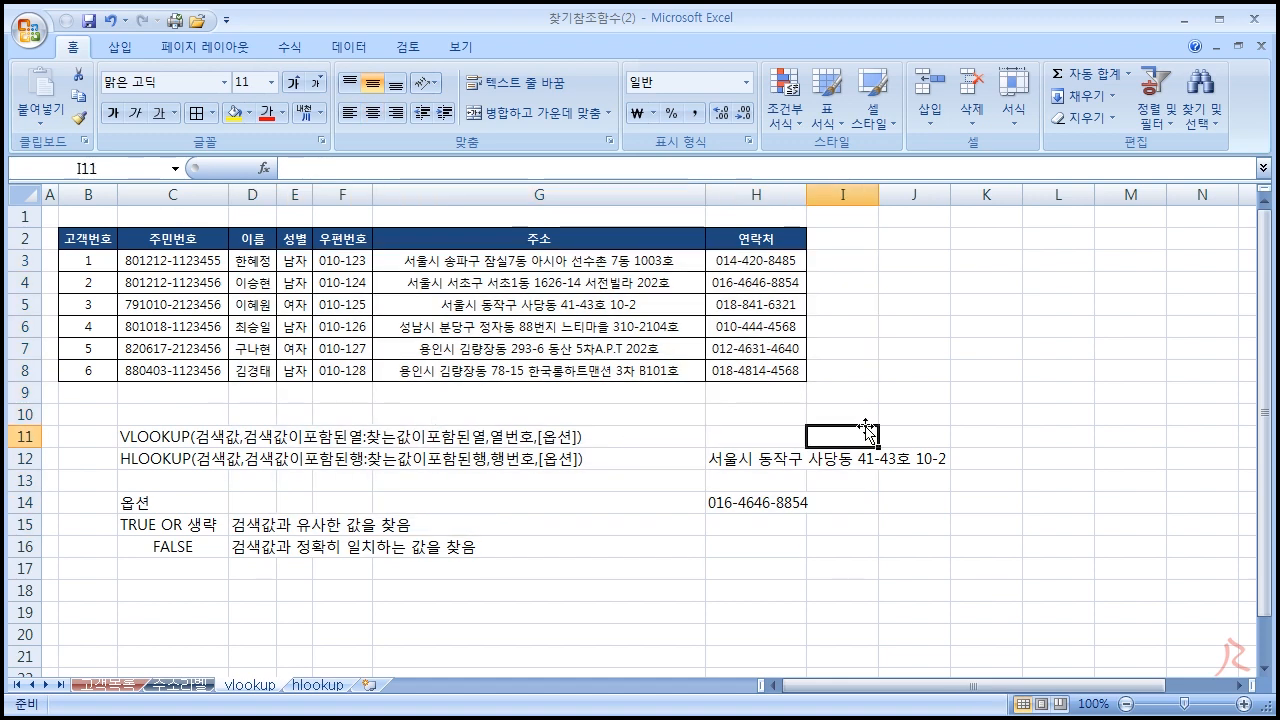
{"action": "left_click", "coordinate": [887, 373]}
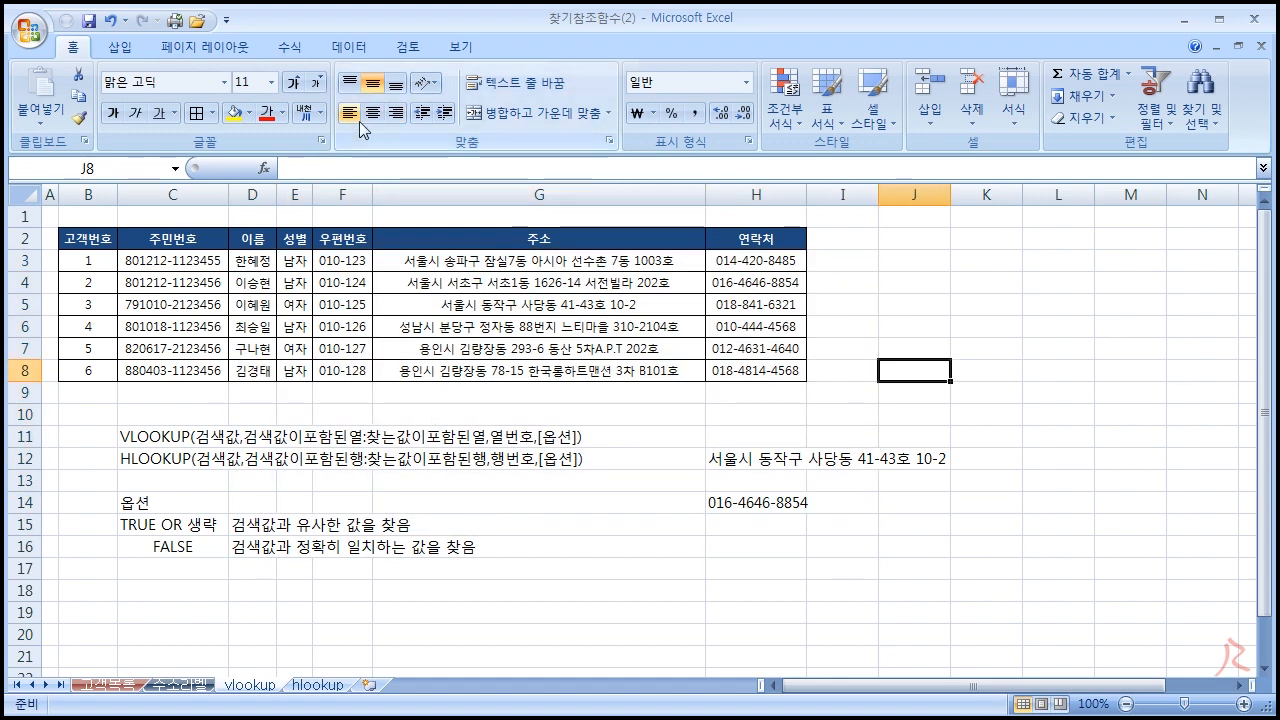
Step: Delete the defined name 고객 with the Name Manager
{"action": "left_click", "coordinate": [293, 50]}
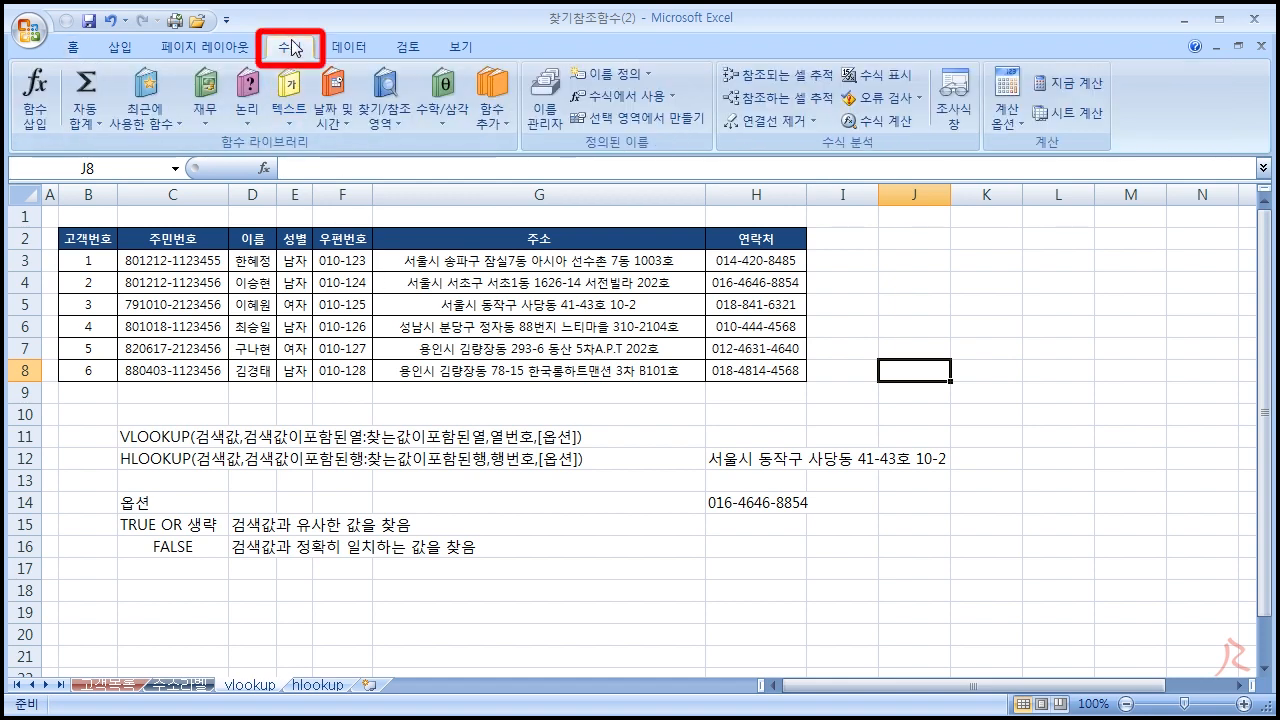
{"action": "left_click", "coordinate": [541, 118]}
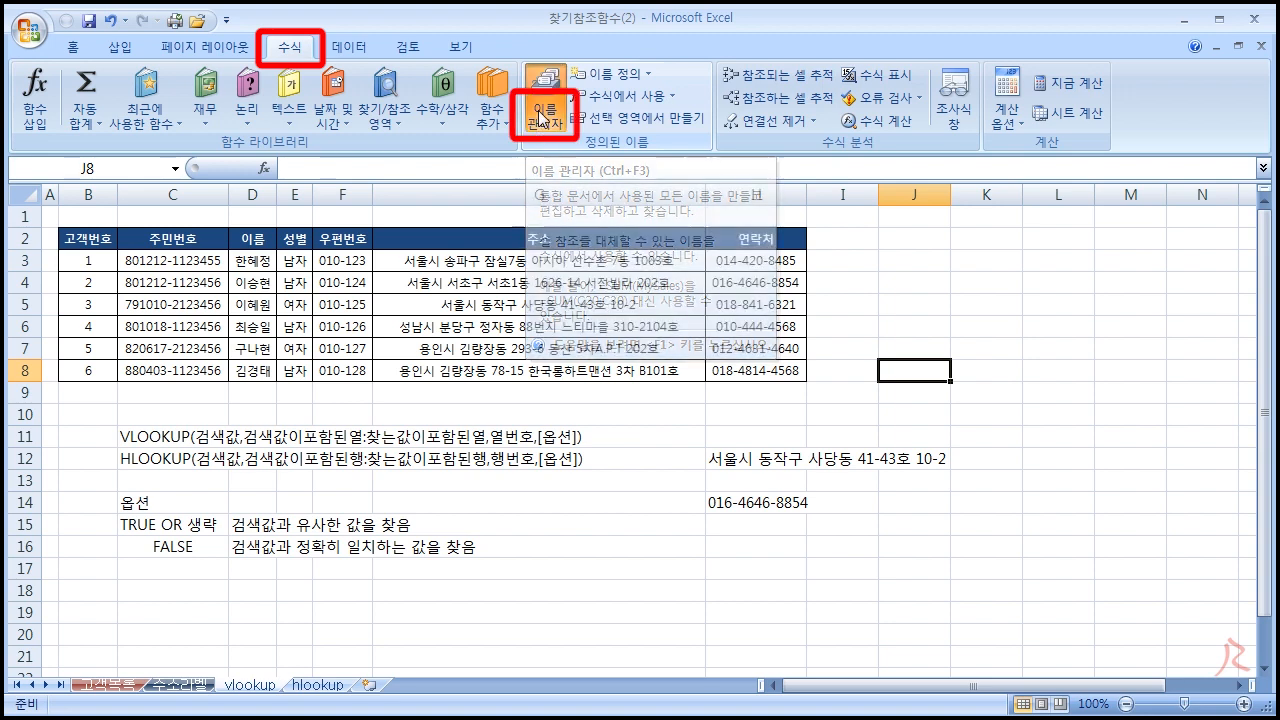
{"action": "left_click_drag", "start_coordinate": [656, 229], "coordinate": [289, 229]}
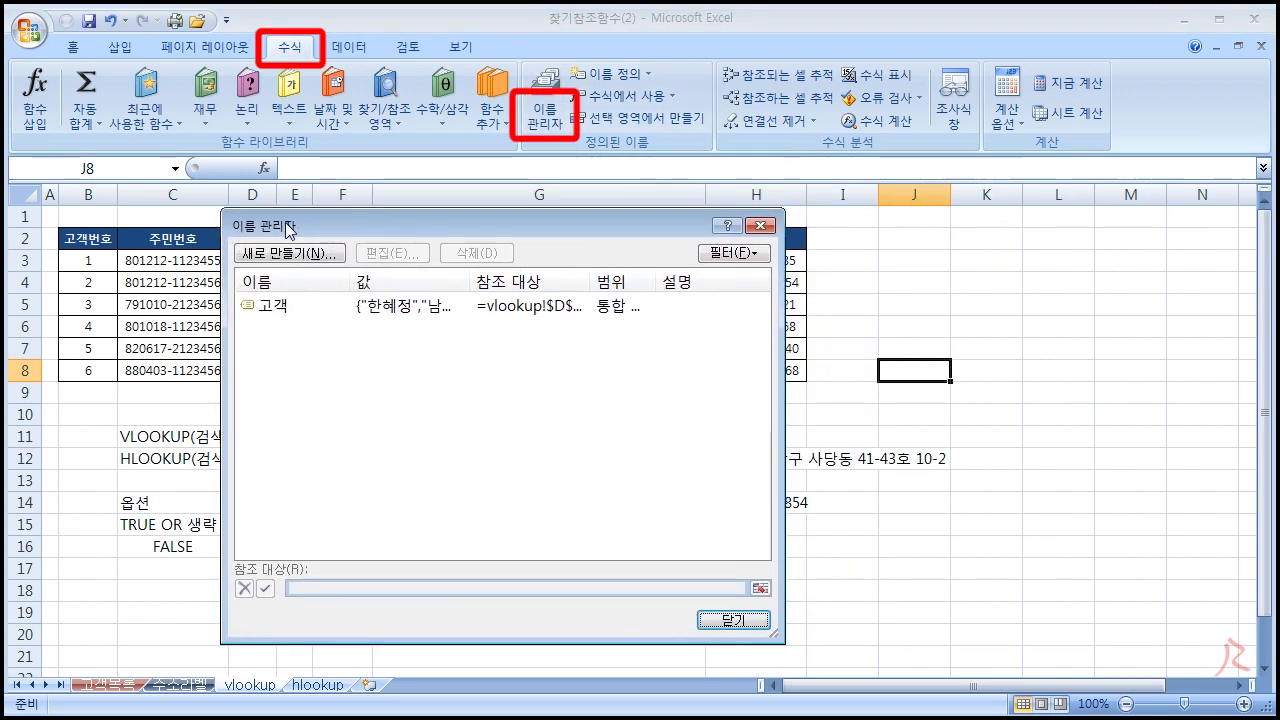
{"action": "left_click", "coordinate": [275, 306]}
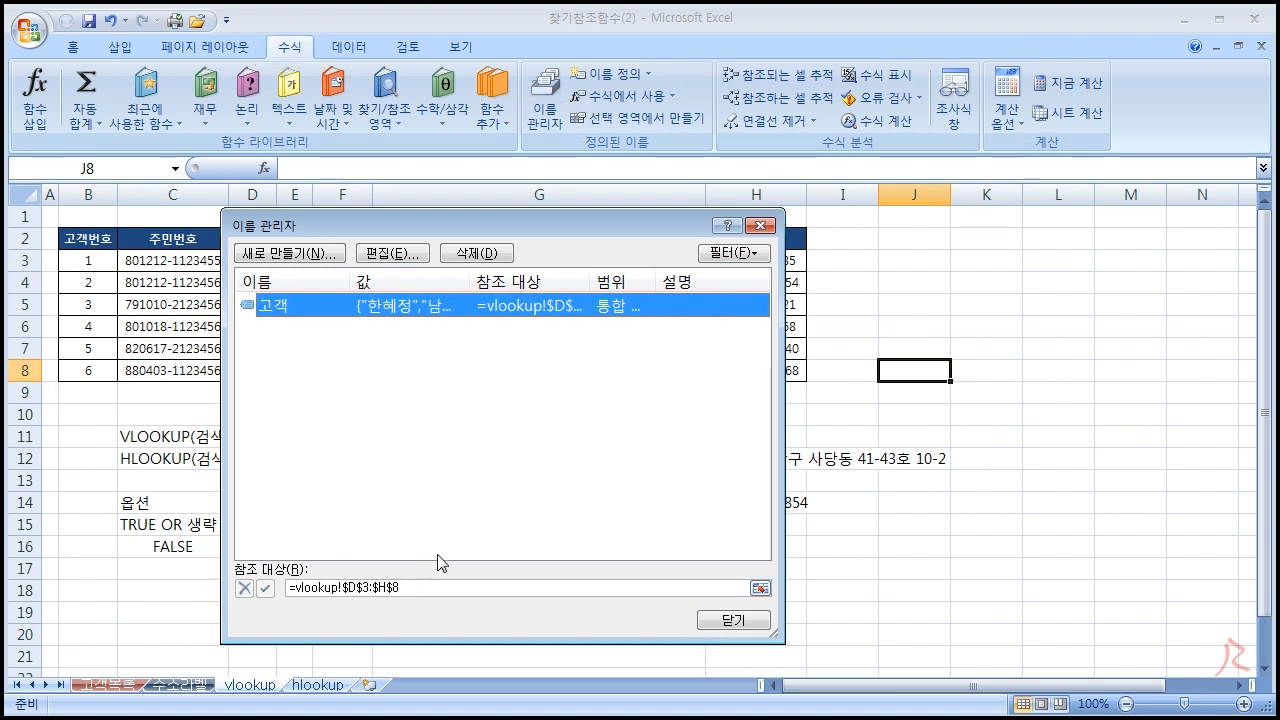
{"action": "left_click", "coordinate": [478, 254]}
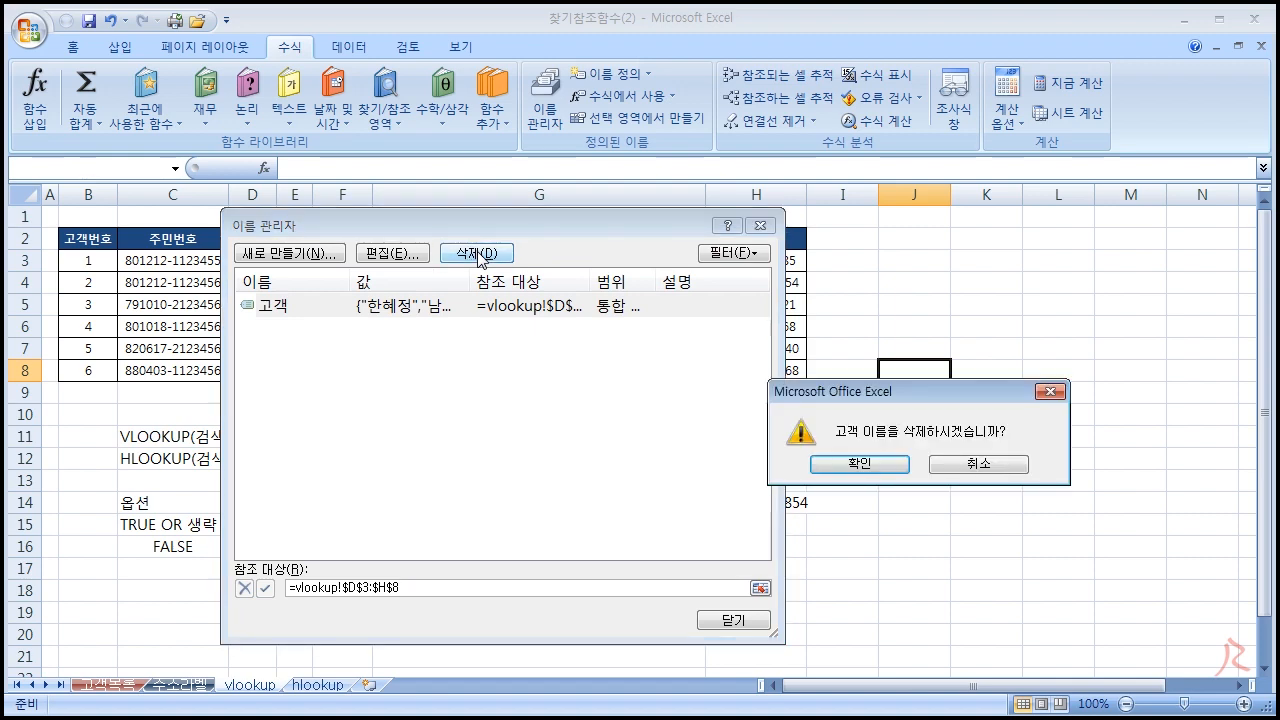
{"action": "left_click", "coordinate": [836, 462]}
{"action": "left_click", "coordinate": [763, 228]}
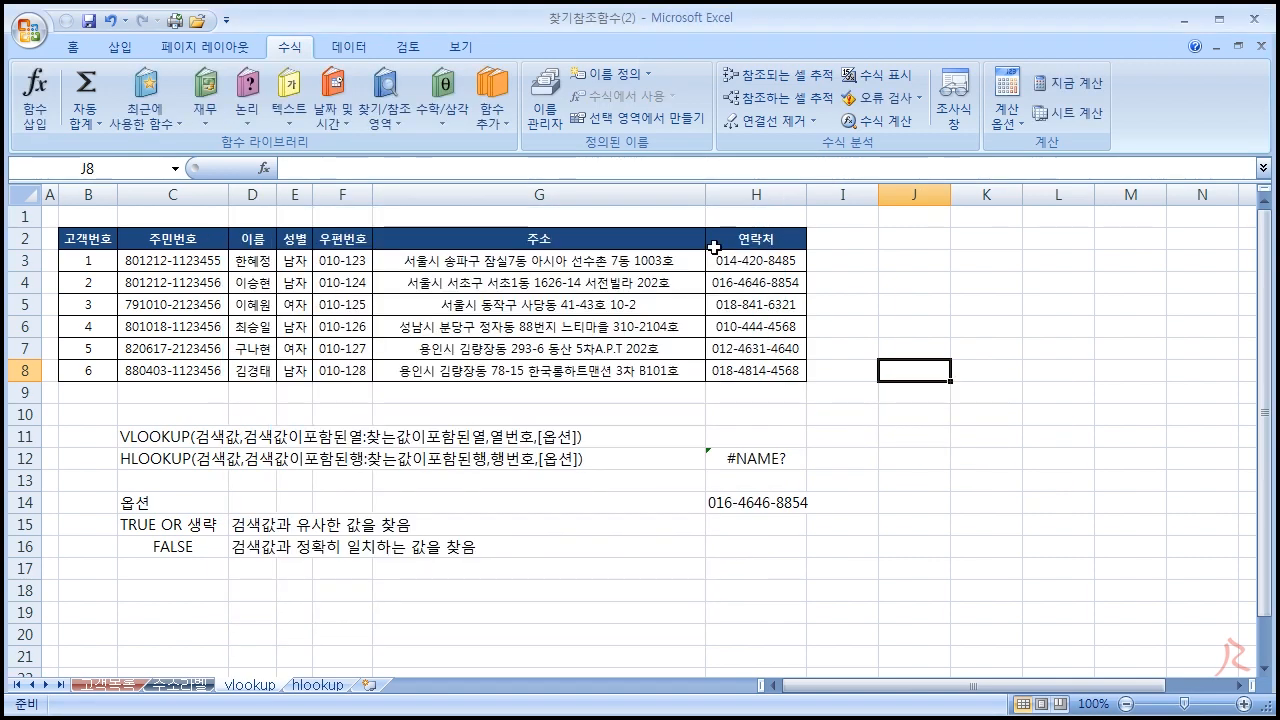
Step: Define the name 고객 for the enlarged range D3:H20 on the vlookup sheet
{"action": "left_click_drag", "start_coordinate": [253, 262], "coordinate": [751, 634]}
{"action": "type", "text": "고객"}
{"action": "key", "text": "Return"}
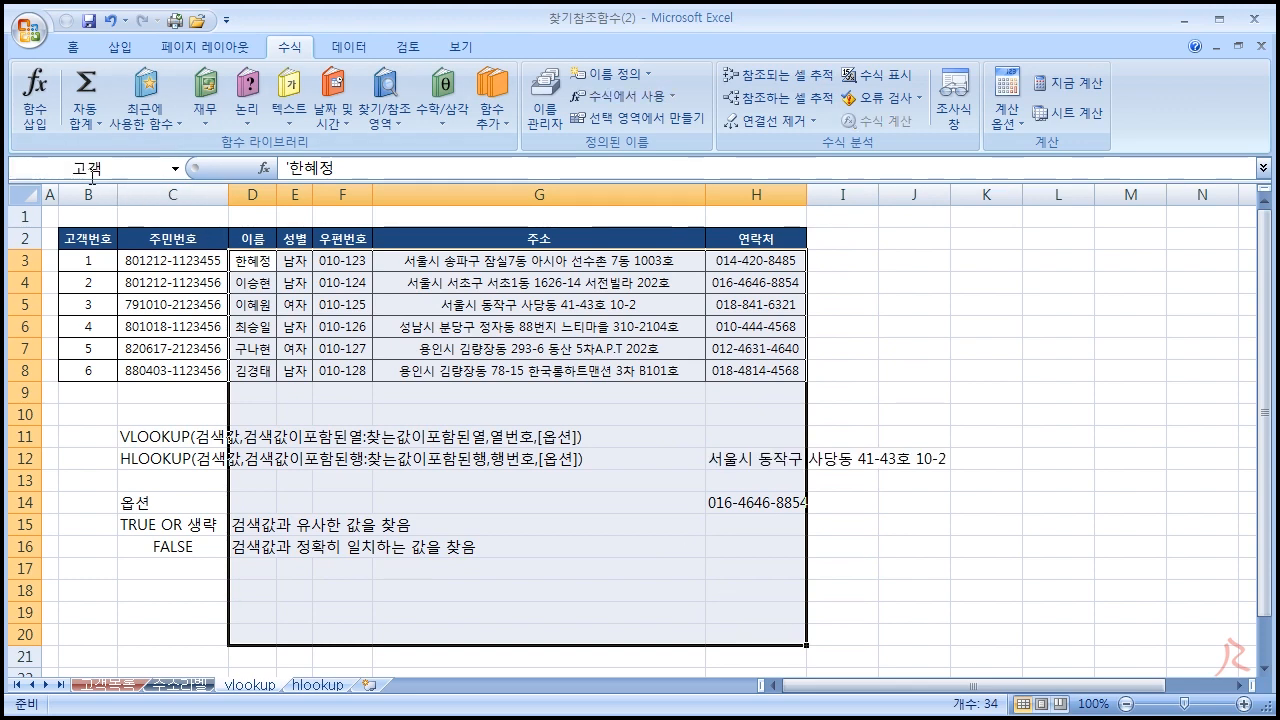
{"action": "left_click_drag", "start_coordinate": [252, 262], "coordinate": [760, 632]}
{"action": "left_click", "coordinate": [620, 481]}
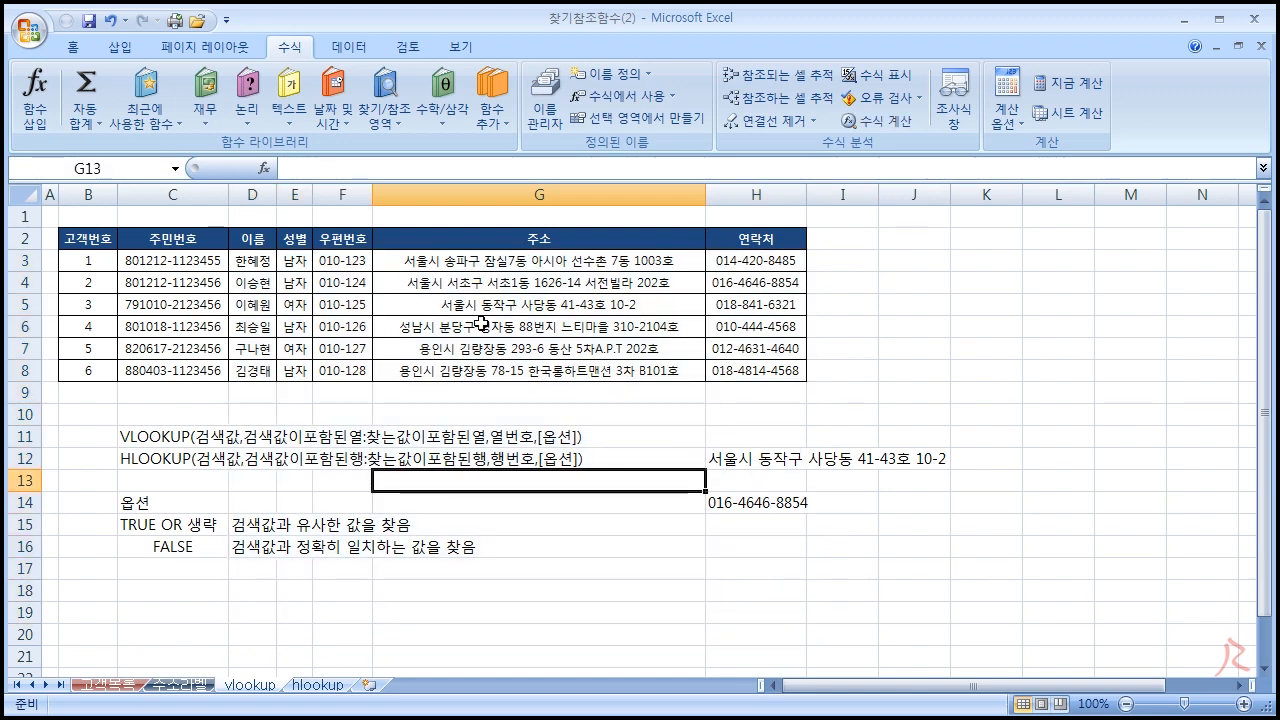
Step: Select all customer records on the 고객목록 sheet, from B2 to the last row of the 연락처 column
{"action": "left_click", "coordinate": [548, 95]}
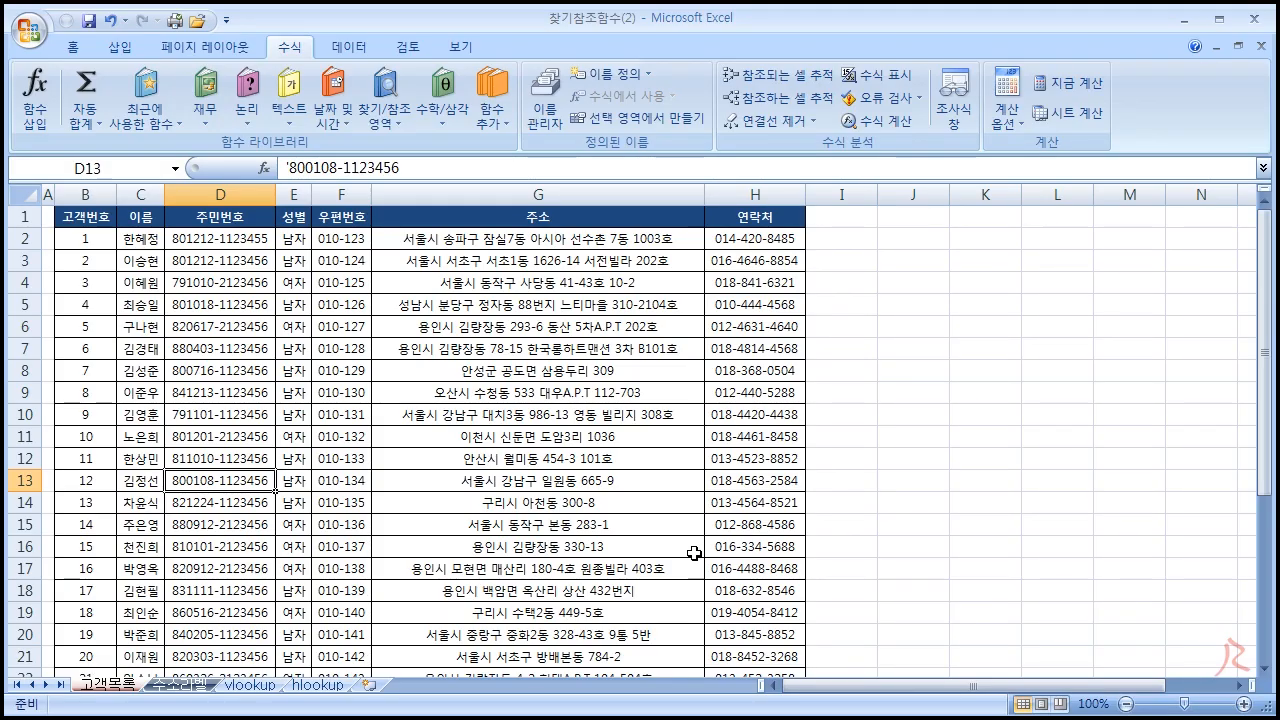
{"action": "left_click", "coordinate": [900, 460]}
{"action": "scroll", "coordinate": [590, 400], "scroll_direction": "down", "scroll_amount": 4}
{"action": "scroll", "coordinate": [455, 395], "scroll_direction": "up", "scroll_amount": 4}
{"action": "left_click_drag", "start_coordinate": [90, 238], "coordinate": [698, 612]}
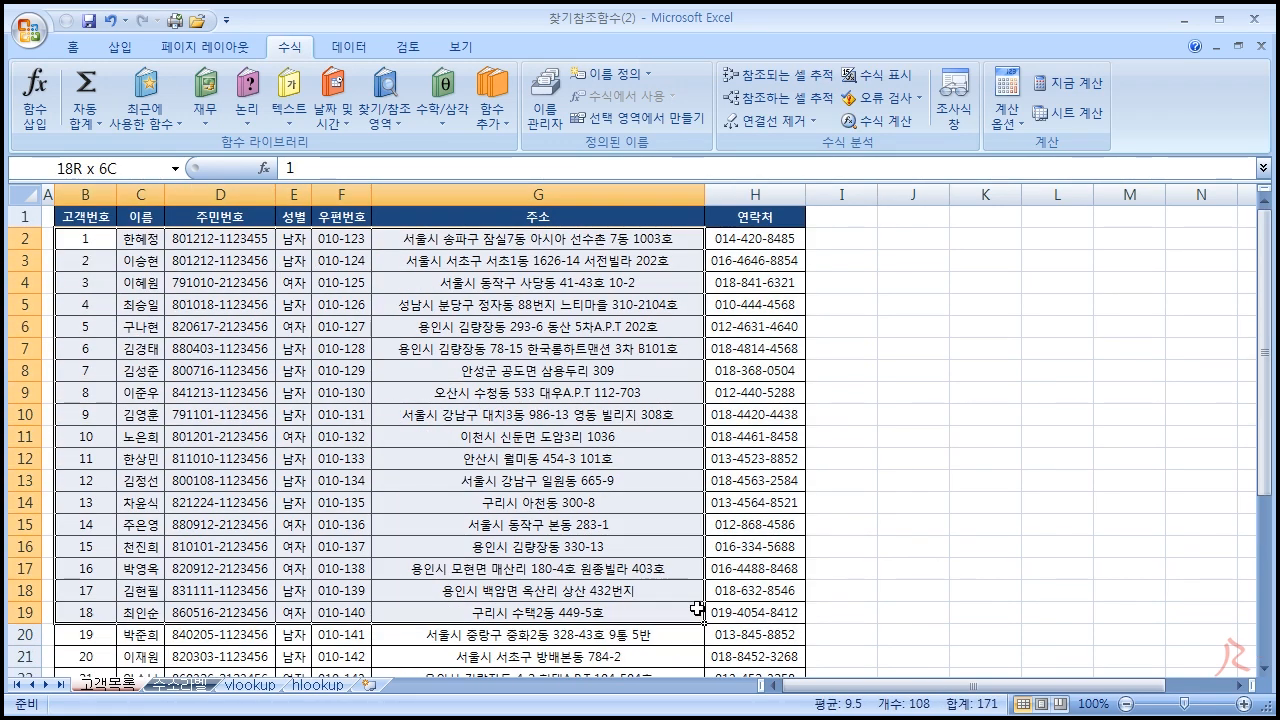
{"action": "key", "text": "ctrl+shift+Down"}
{"action": "key", "text": "ctrl+shift+Right"}
{"action": "scroll", "coordinate": [454, 418], "scroll_direction": "up", "scroll_amount": 5}
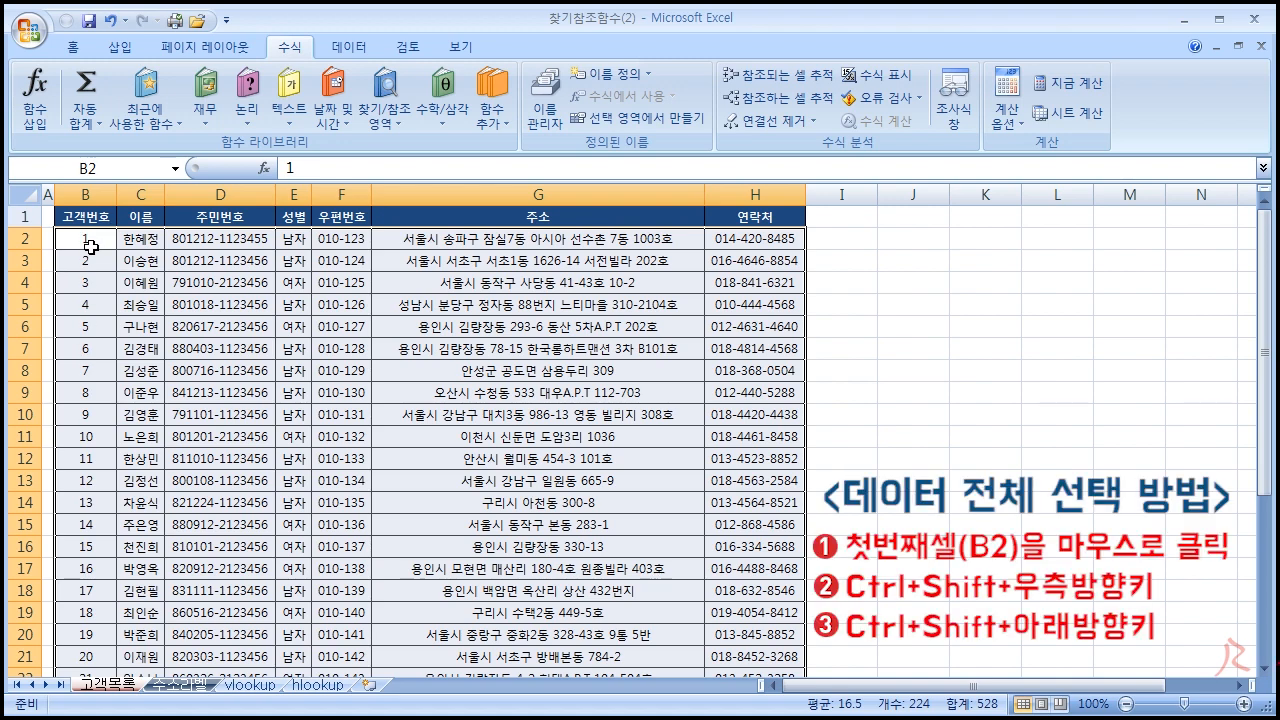
Step: Define the name 주소목록 for all customer data below the header row on the 고객목록 sheet and check its extent
{"action": "left_click_drag", "start_coordinate": [90, 247], "coordinate": [765, 697]}
{"action": "scroll", "coordinate": [348, 236], "scroll_direction": "up", "scroll_amount": 5}
{"action": "left_click", "coordinate": [110, 165]}
{"action": "type", "text": "주소목로"}
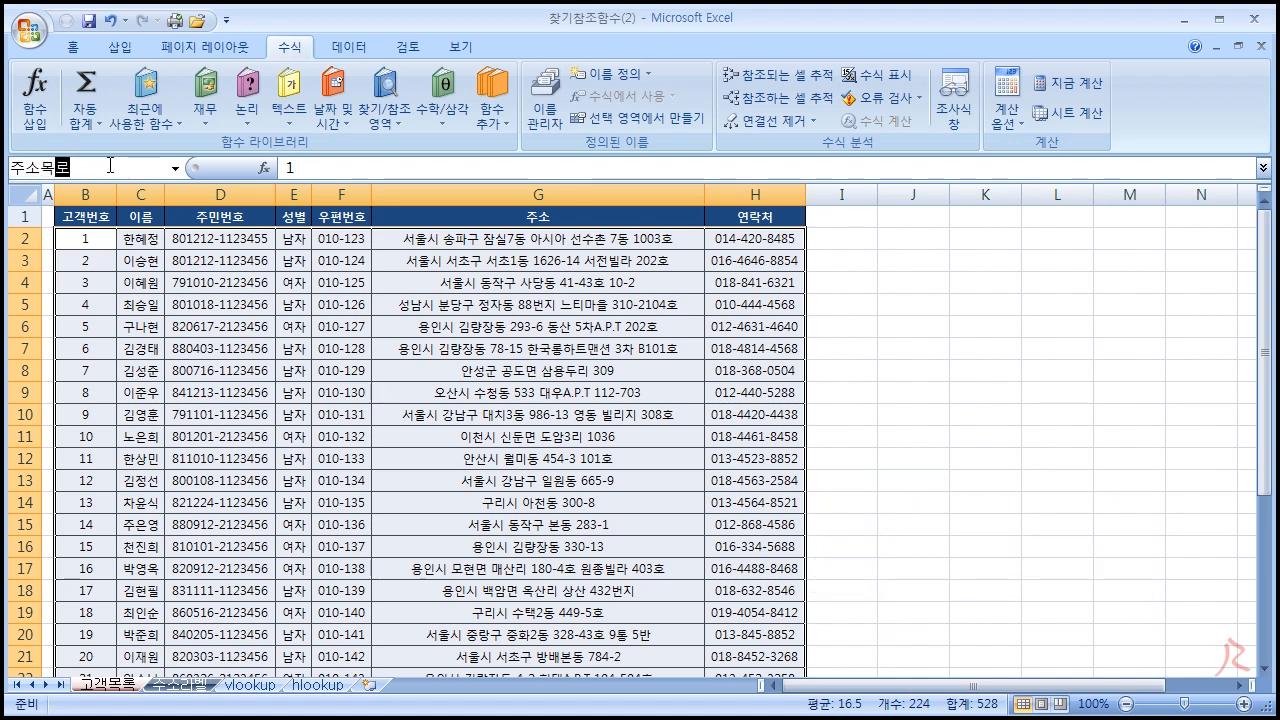
{"action": "key", "text": "Return"}
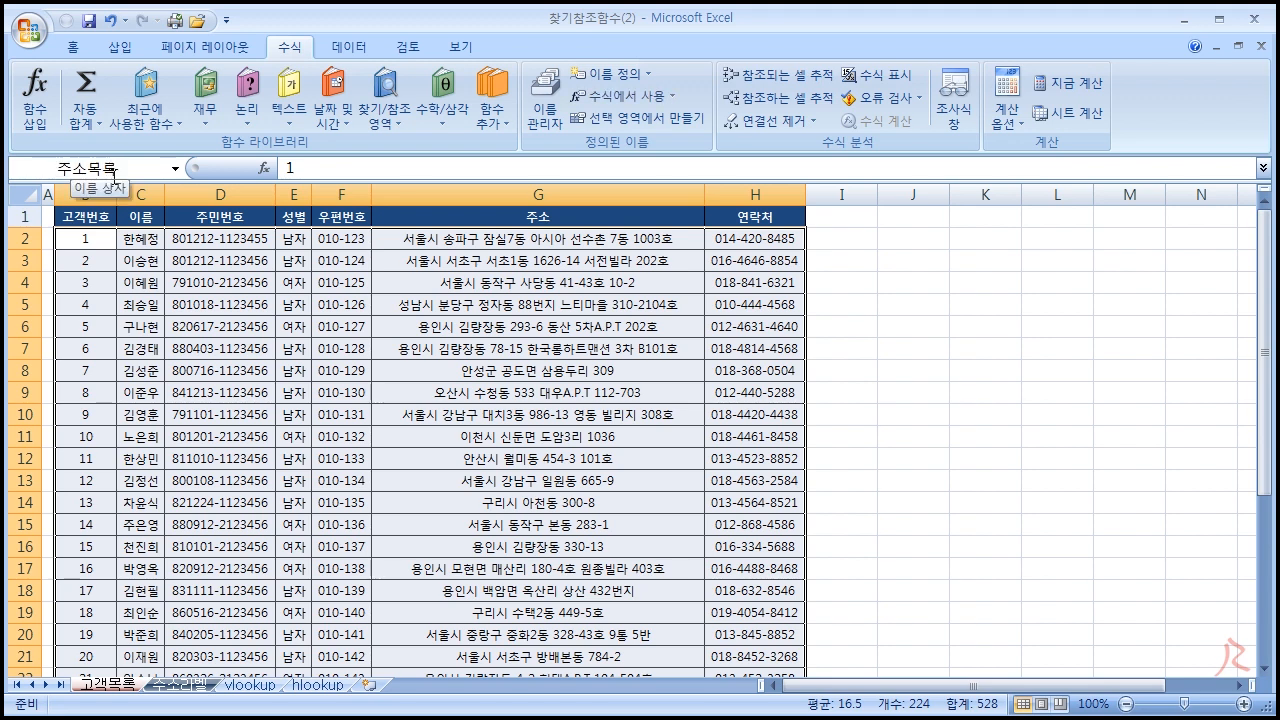
{"action": "scroll", "coordinate": [300, 400], "scroll_direction": "down", "scroll_amount": 6}
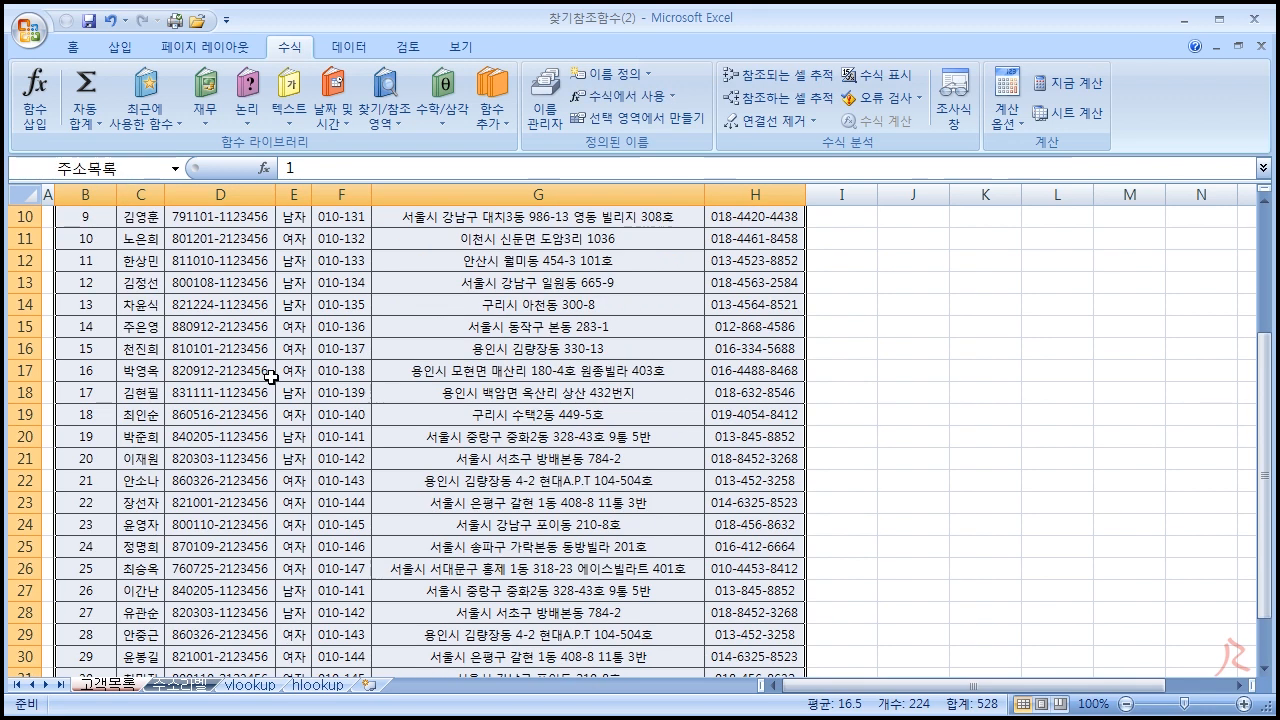
{"action": "scroll", "coordinate": [390, 415], "scroll_direction": "up", "scroll_amount": 6}
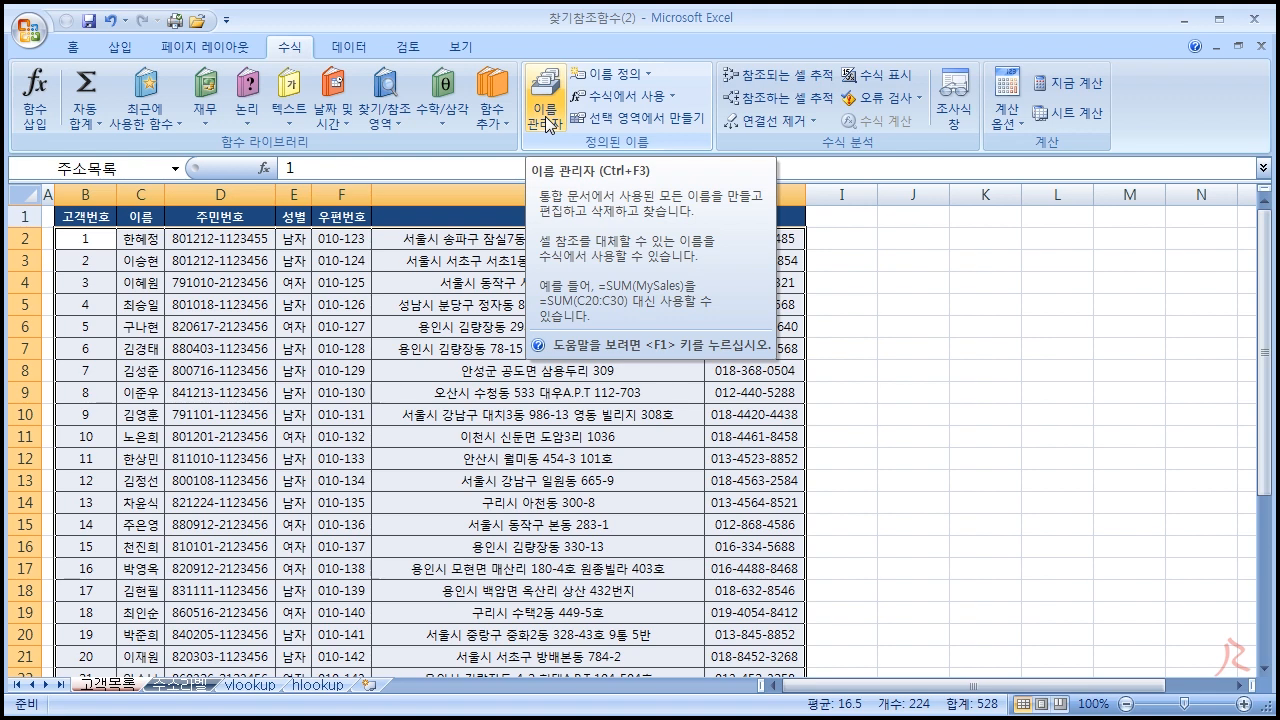
{"action": "left_click", "coordinate": [392, 285]}
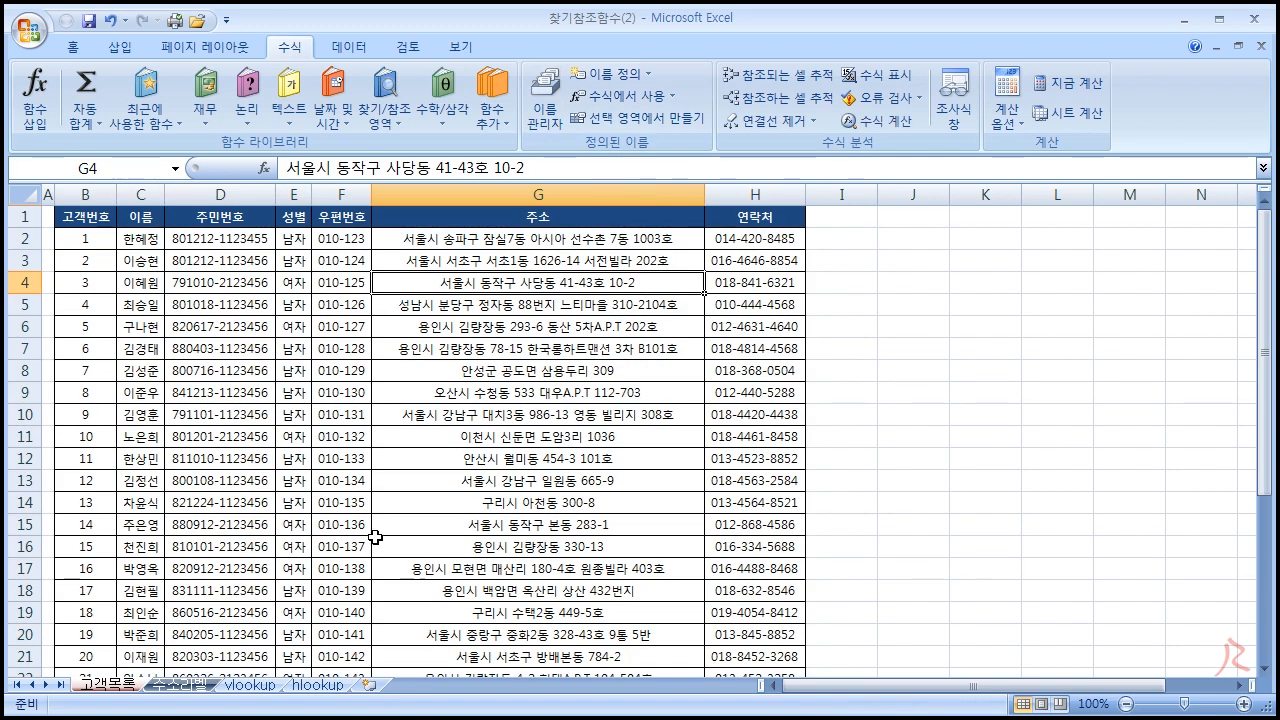
Step: Define the name 고객번호 for the input cell F3 on the 주소라벨 sheet
{"action": "left_click", "coordinate": [185, 685]}
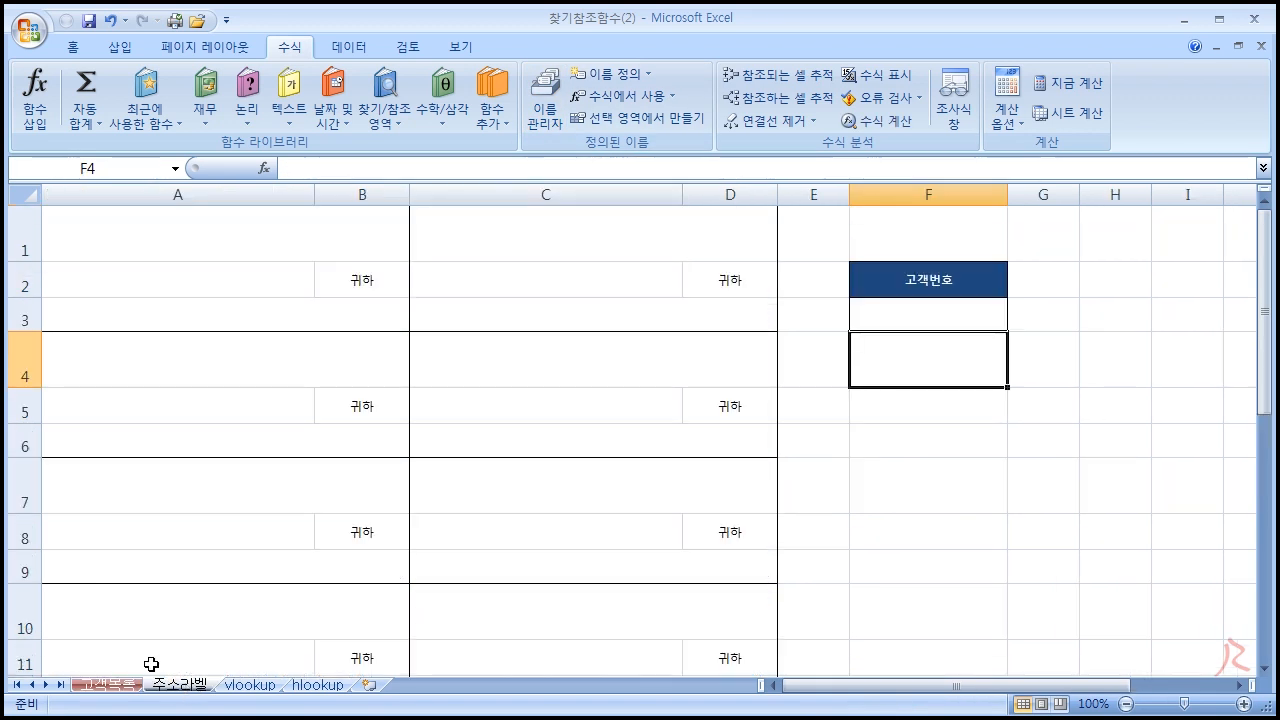
{"action": "left_click", "coordinate": [916, 322]}
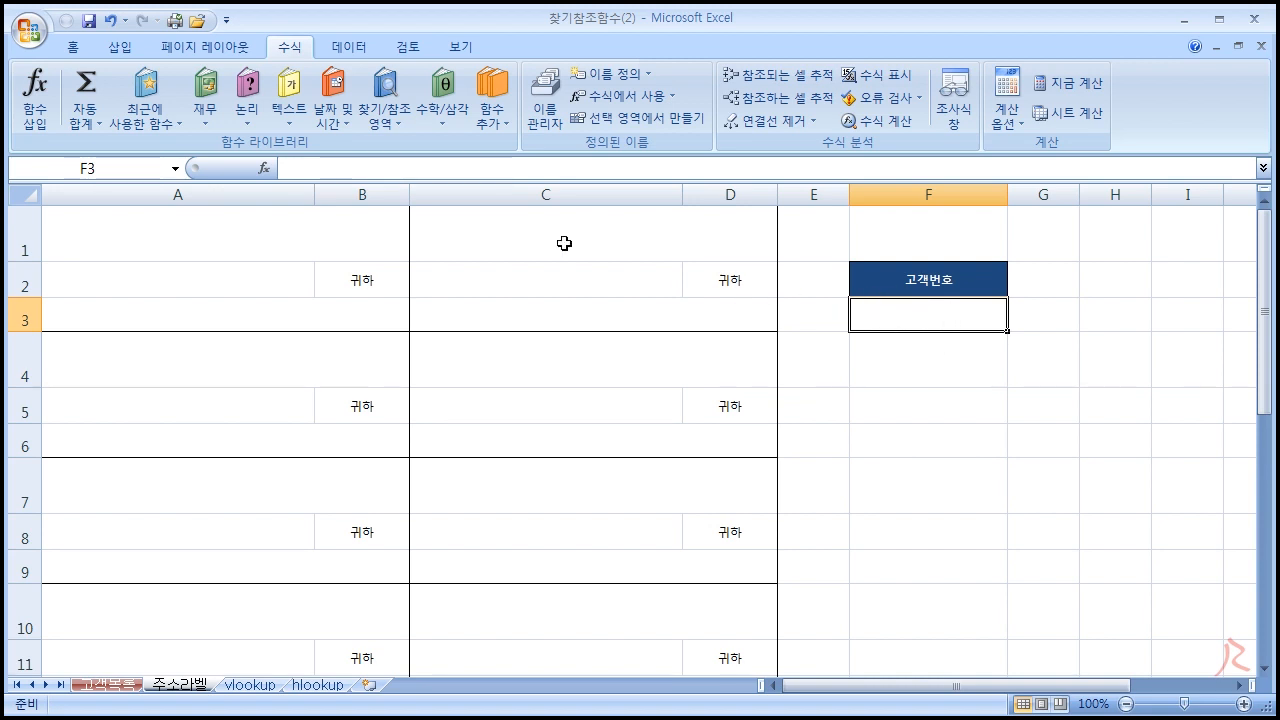
{"action": "left_click", "coordinate": [113, 166]}
{"action": "type", "text": "고객ㅂ"}
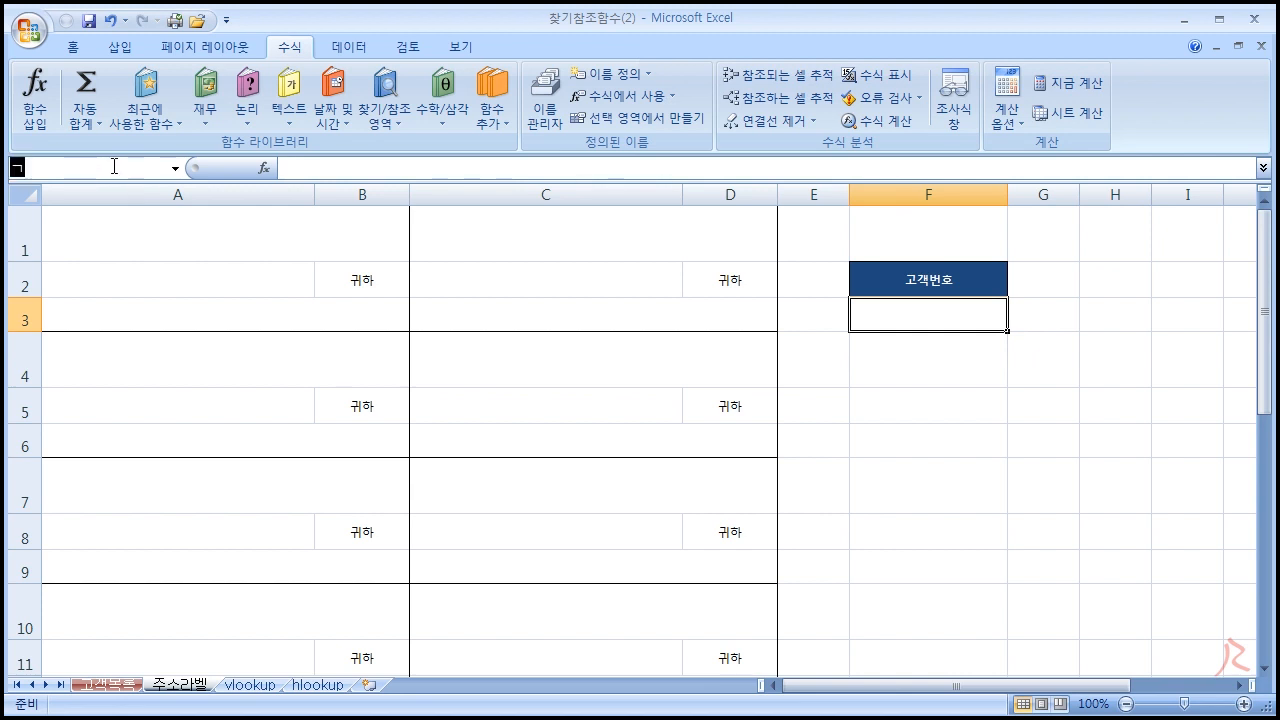
{"action": "type", "text": "번호"}
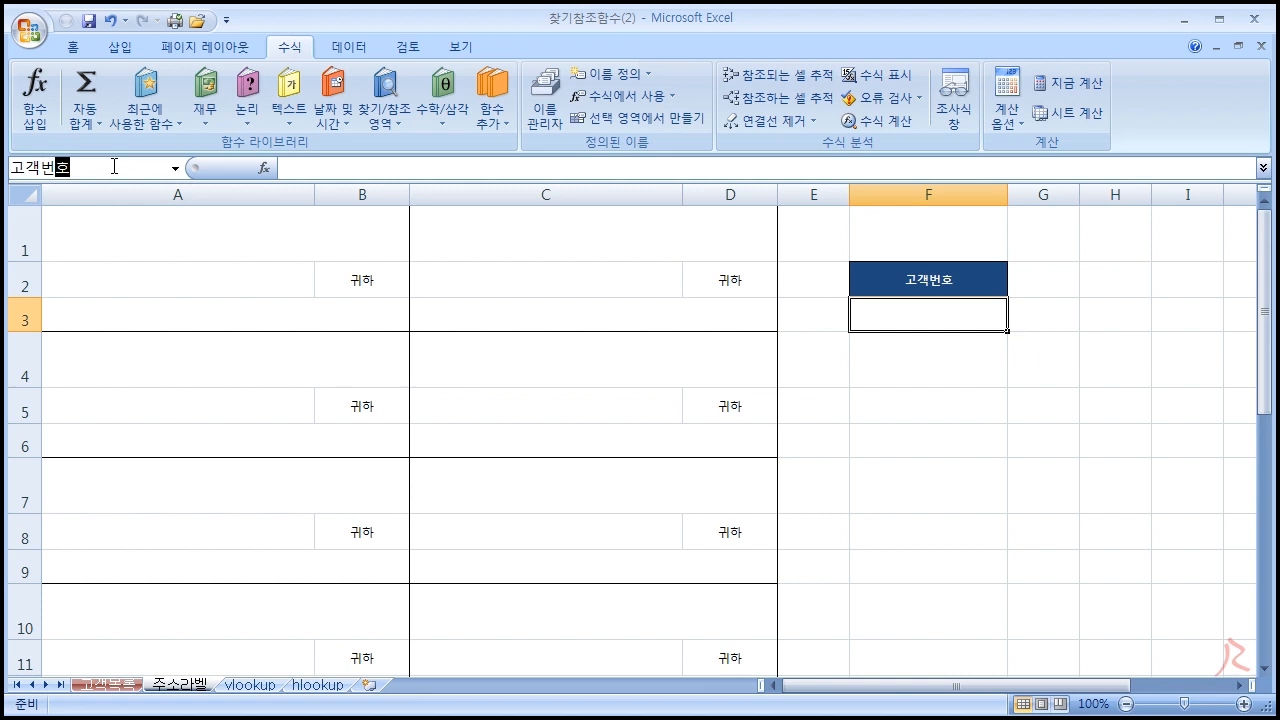
{"action": "key", "text": "Return"}
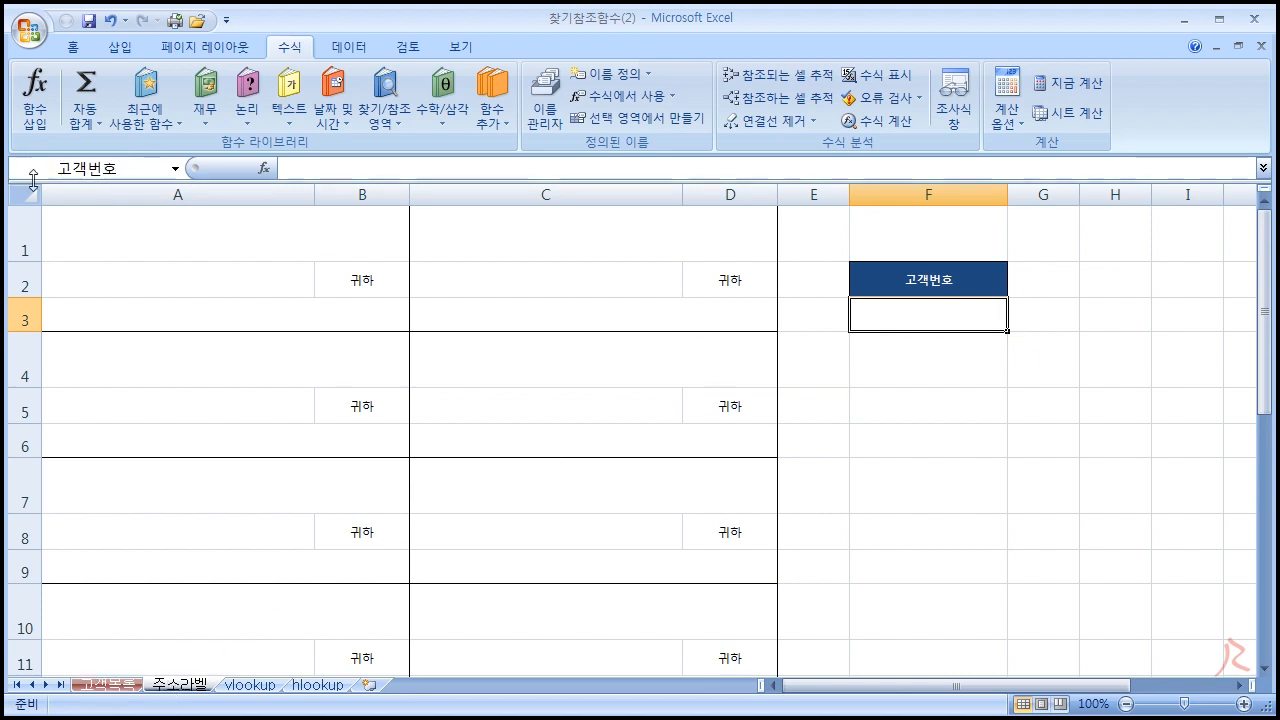
{"action": "left_click", "coordinate": [989, 447]}
{"action": "left_click", "coordinate": [914, 372]}
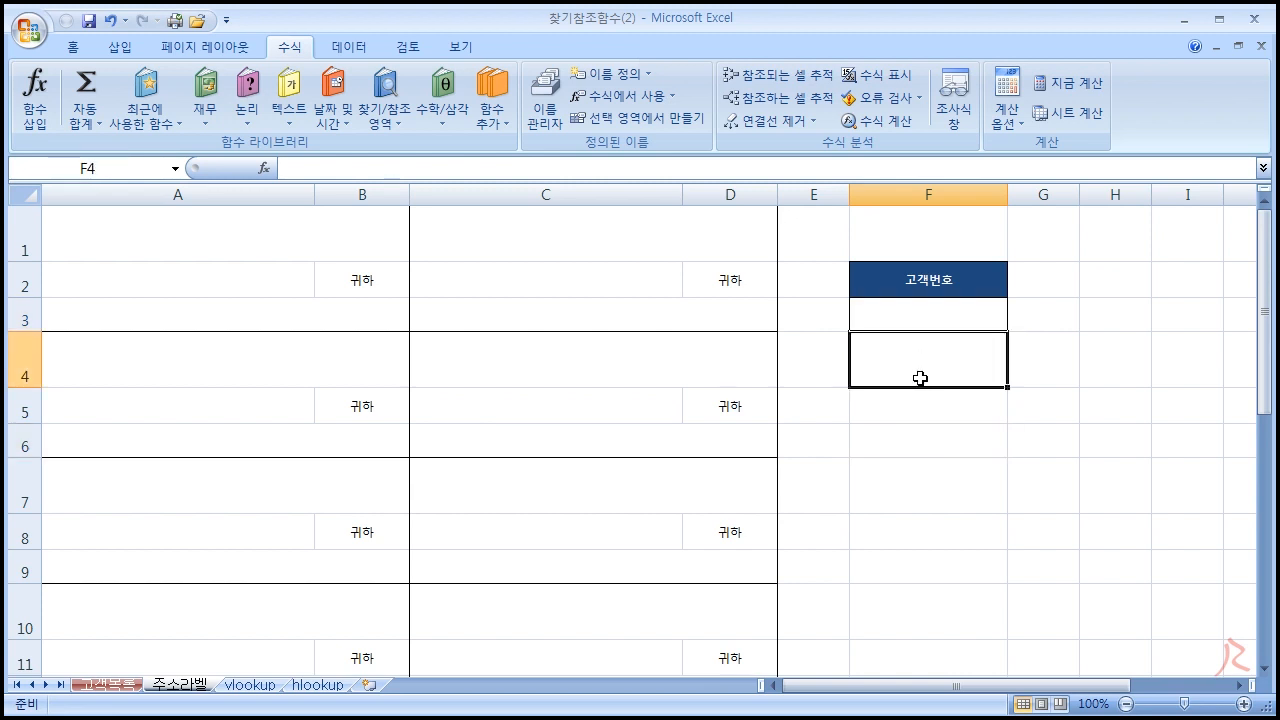
Step: Enter the first customer's number in cell F3 under the 고객번호 heading
{"action": "left_click", "coordinate": [196, 249]}
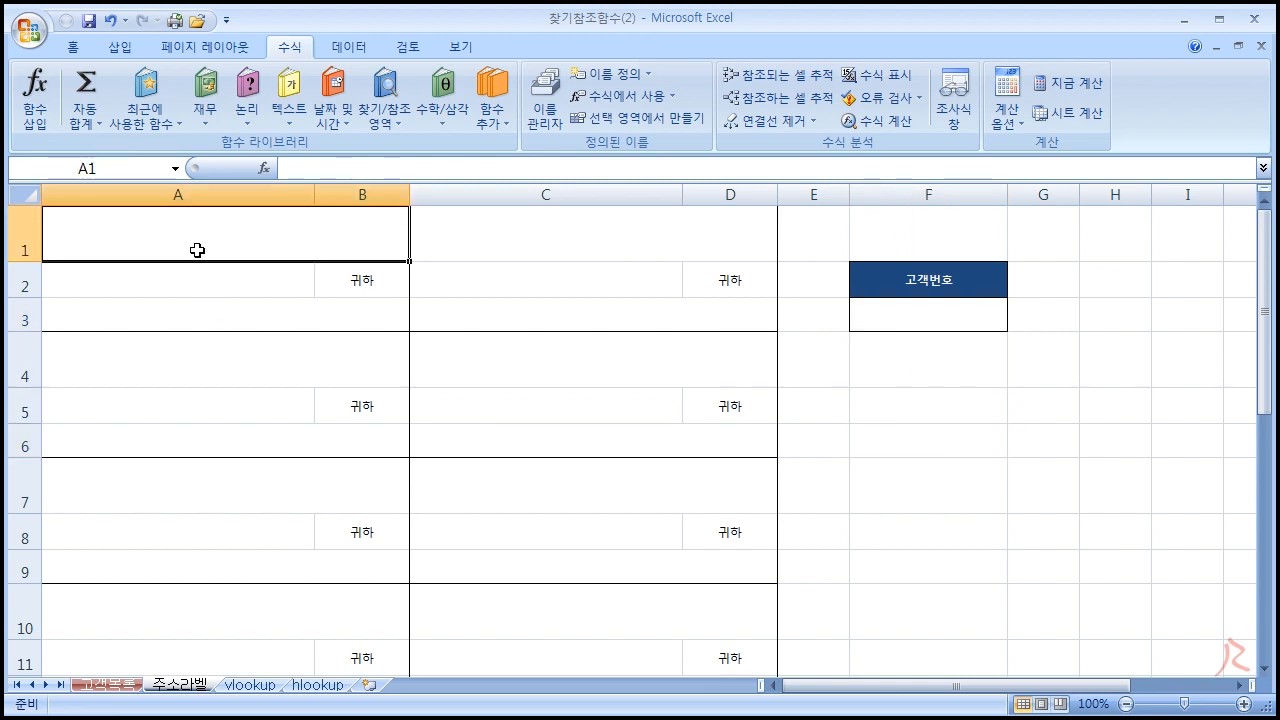
{"action": "left_click", "coordinate": [247, 284]}
{"action": "left_click", "coordinate": [249, 309]}
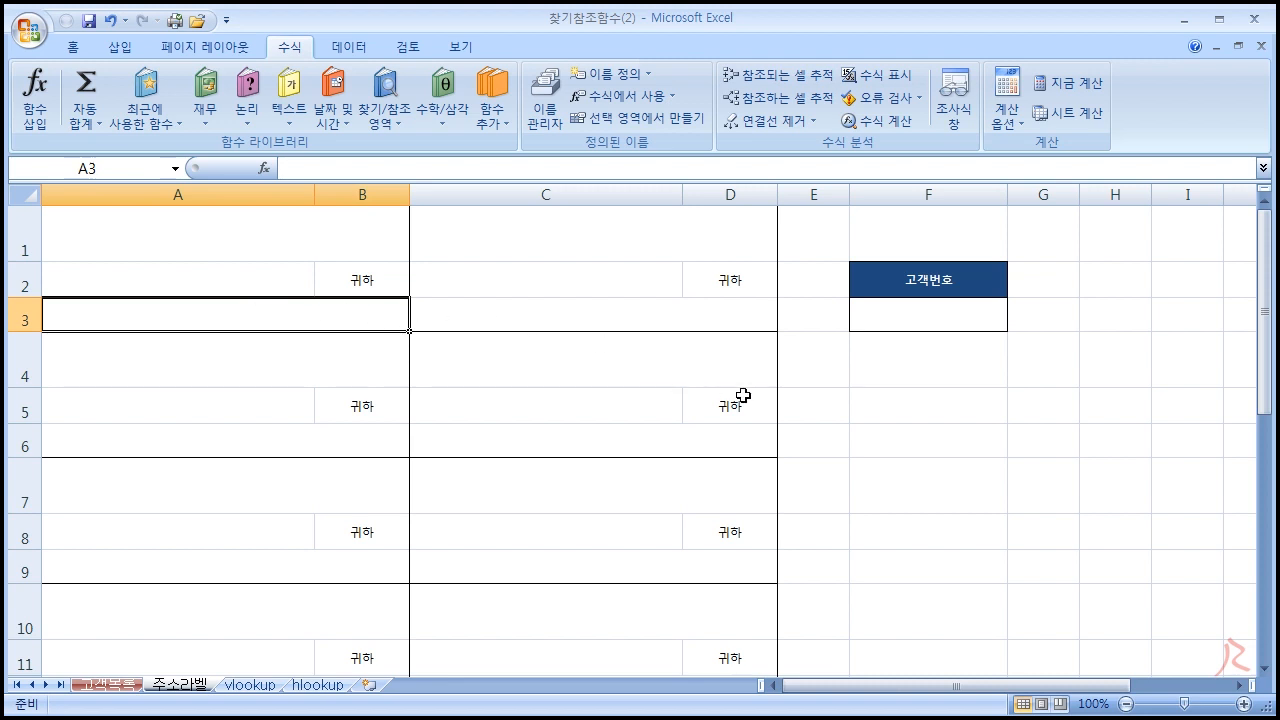
{"action": "left_click", "coordinate": [909, 322]}
{"action": "type", "text": "1"}
{"action": "key", "text": "Return"}
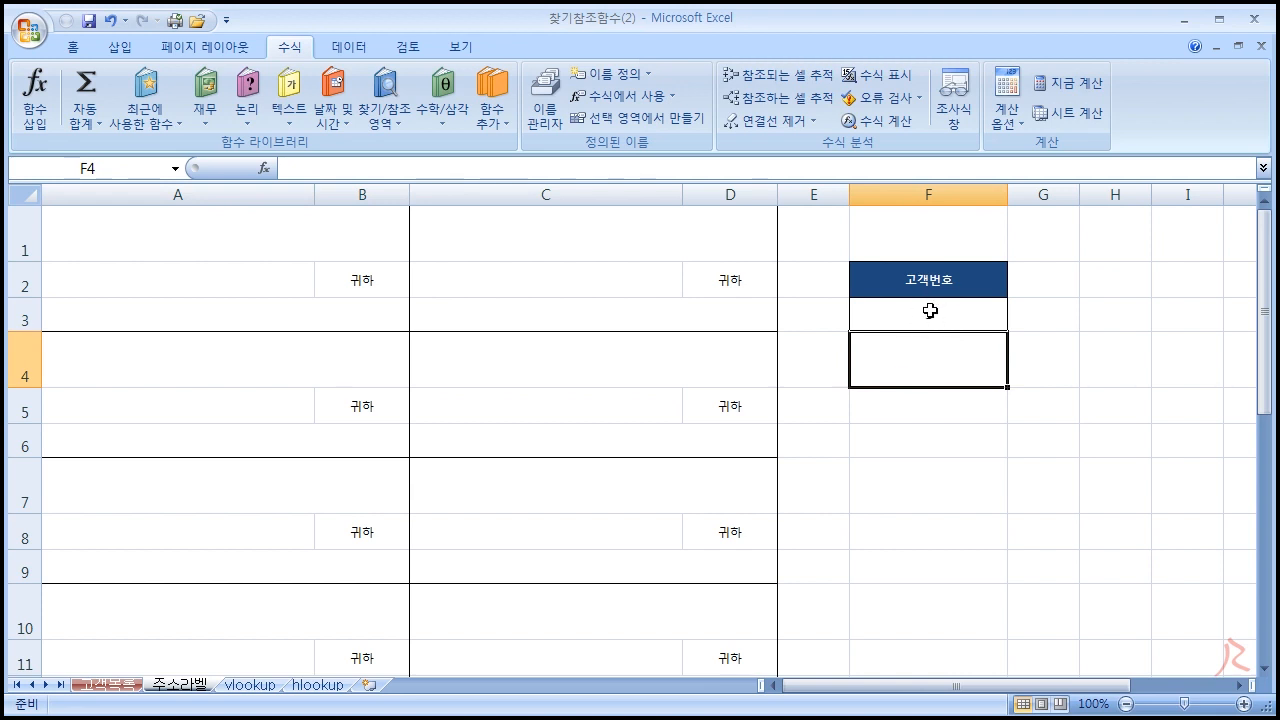
{"action": "left_click", "coordinate": [243, 241]}
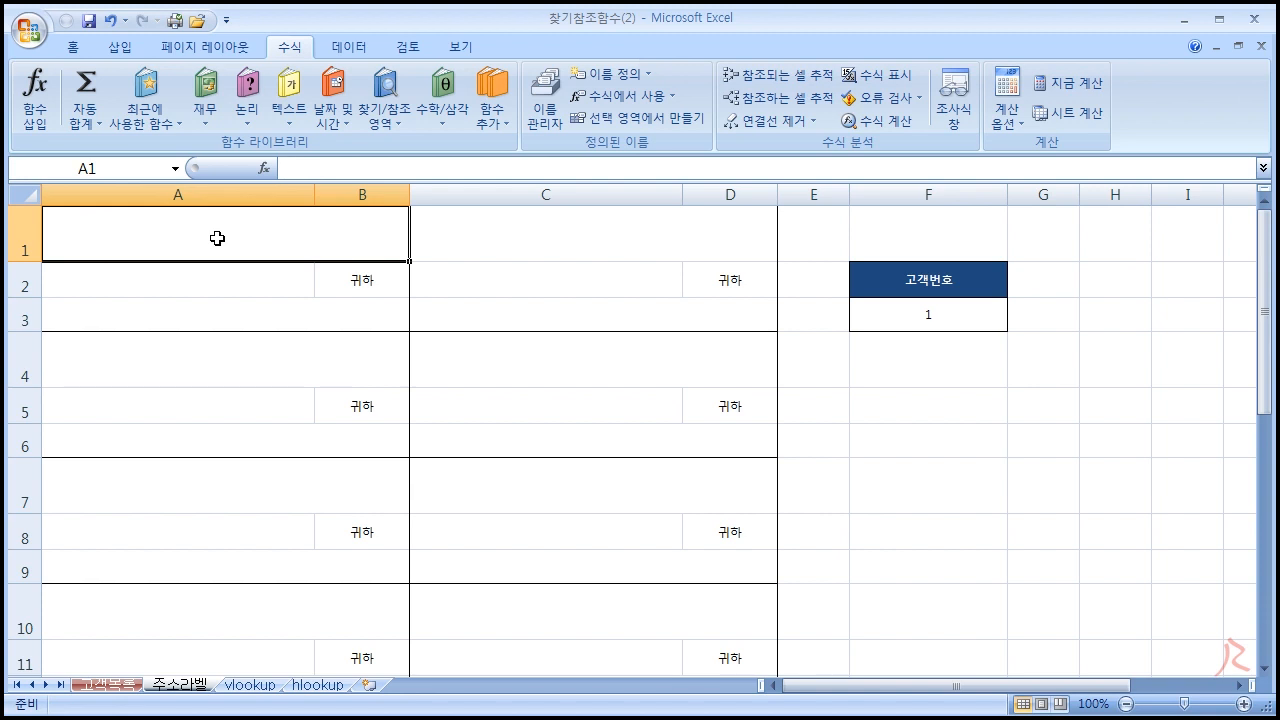
{"action": "type", "text": "="}
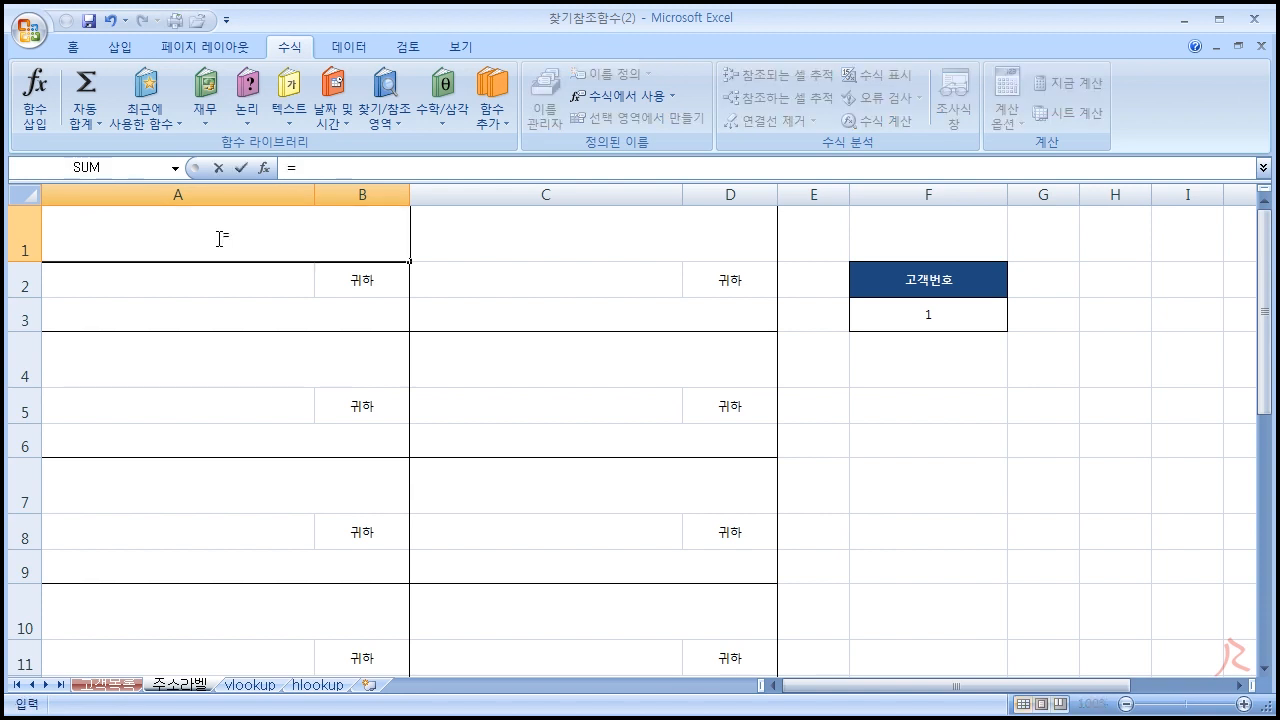
{"action": "key", "text": "Escape"}
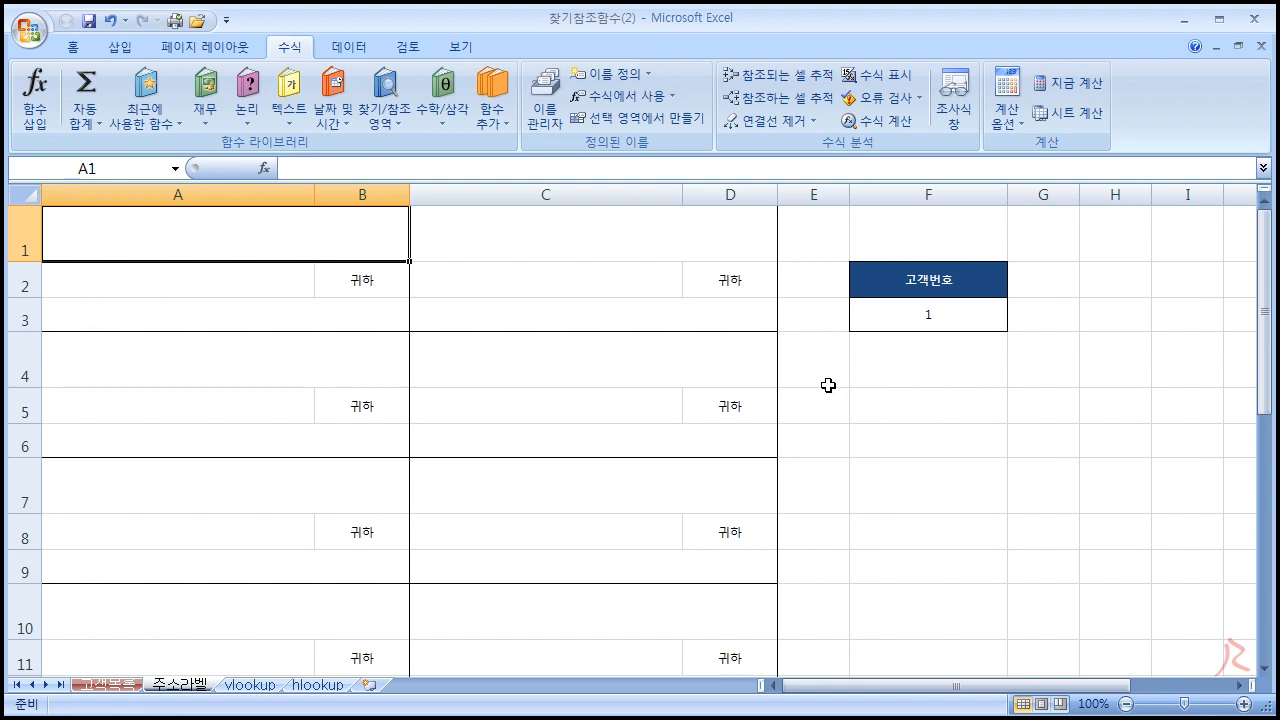
Step: Enter the syntax note ROW(셀) as text in cell F5
{"action": "left_click", "coordinate": [920, 411]}
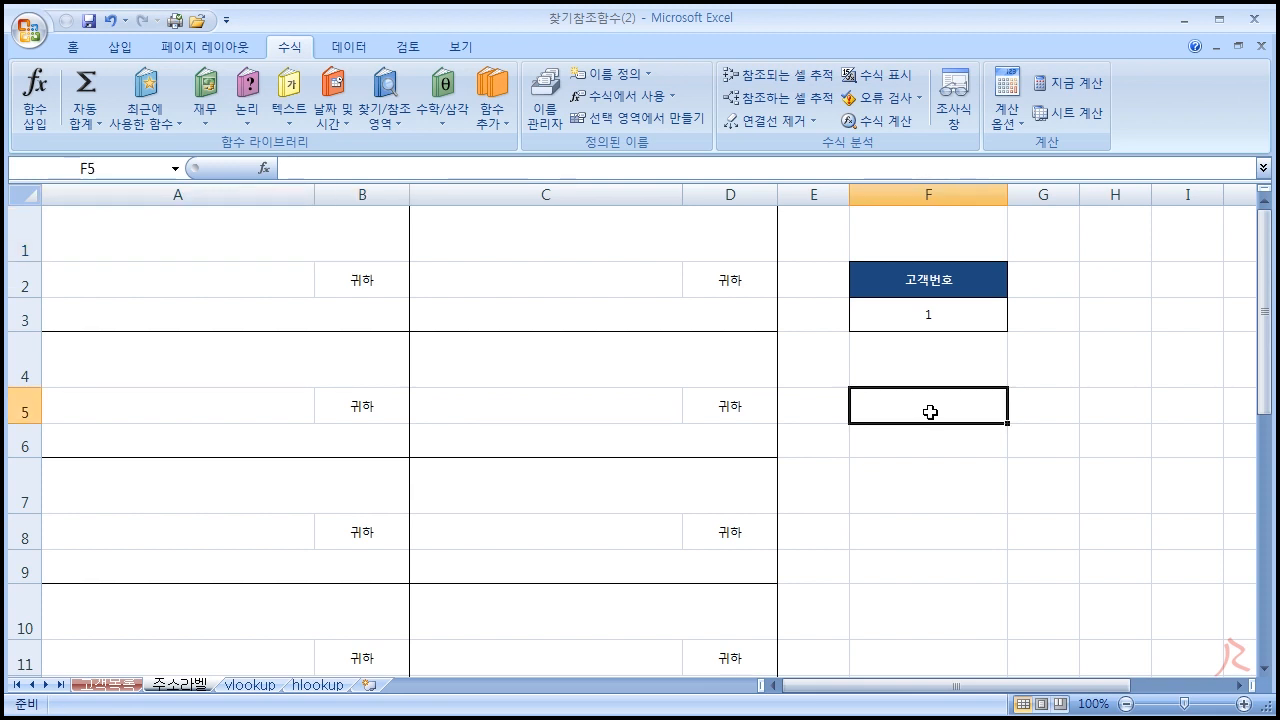
{"action": "type", "text": "ROW"}
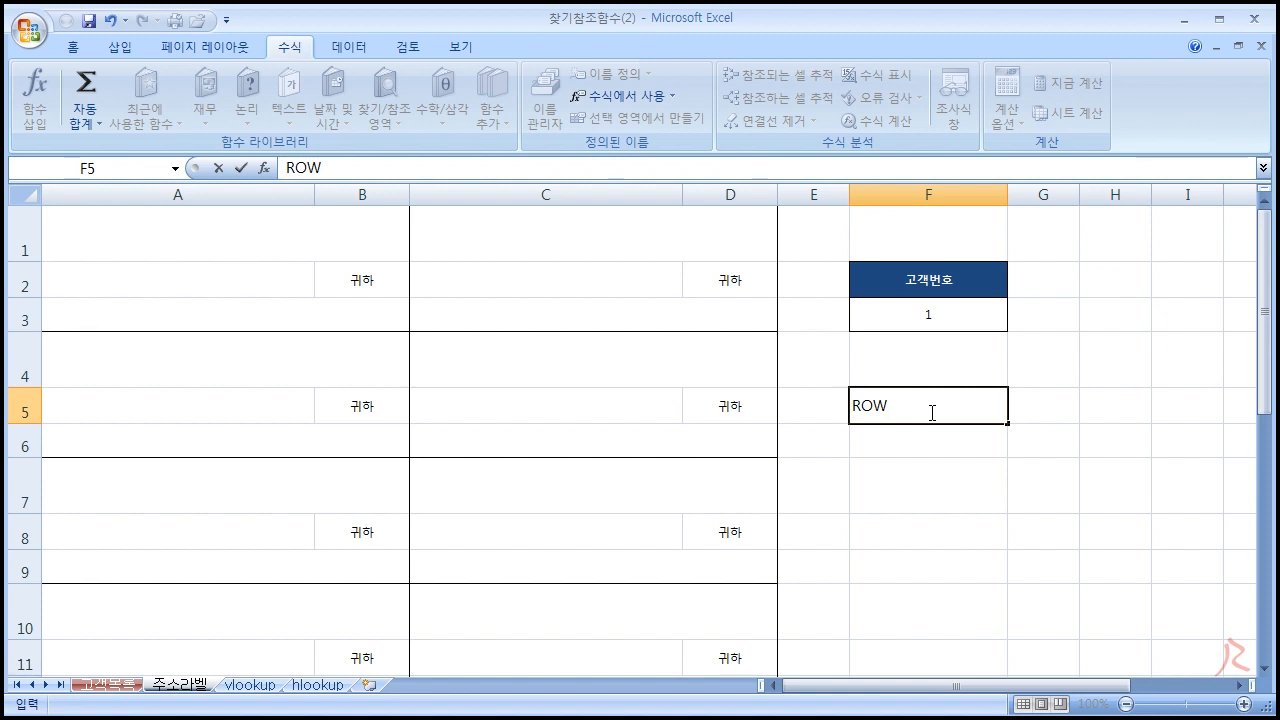
{"action": "type", "text": "ㅅ"}
{"action": "type", "text": ")"}
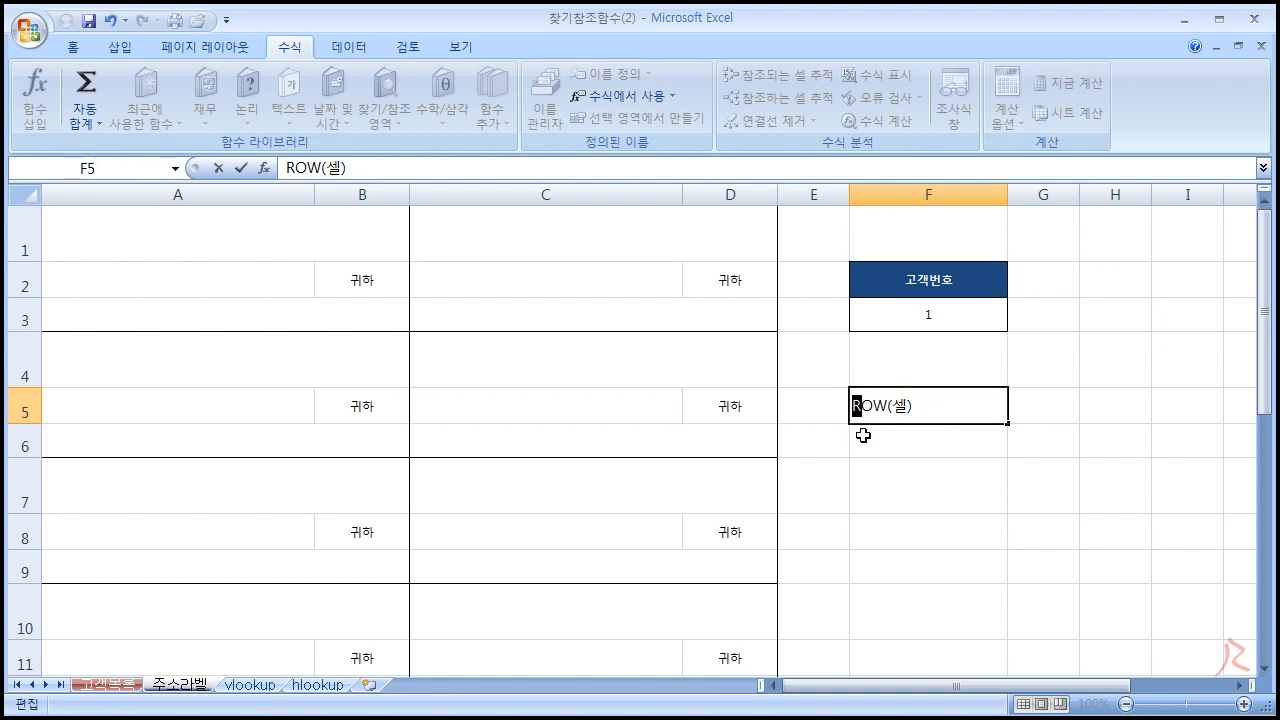
{"action": "key", "text": "Return"}
Step: Try the formula =ROW(A8) in cell F6 and clear the cell again
{"action": "type", "text": "=ROW("}
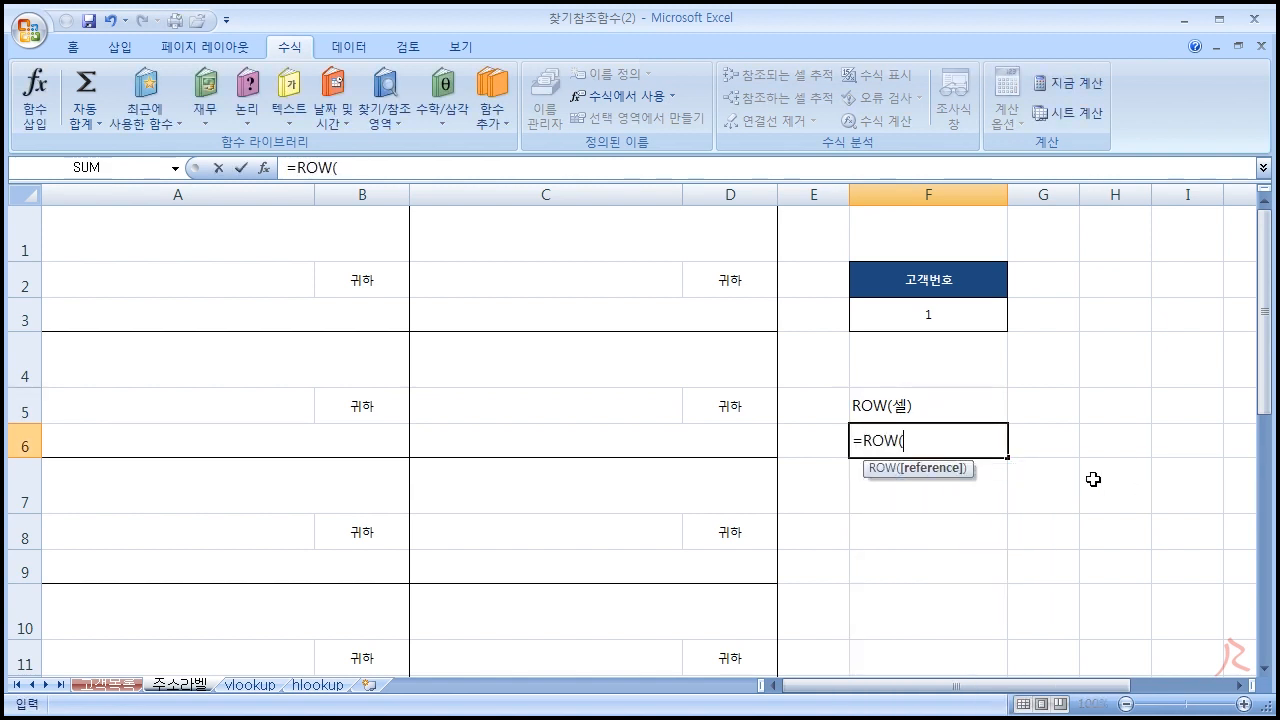
{"action": "left_click", "coordinate": [212, 550]}
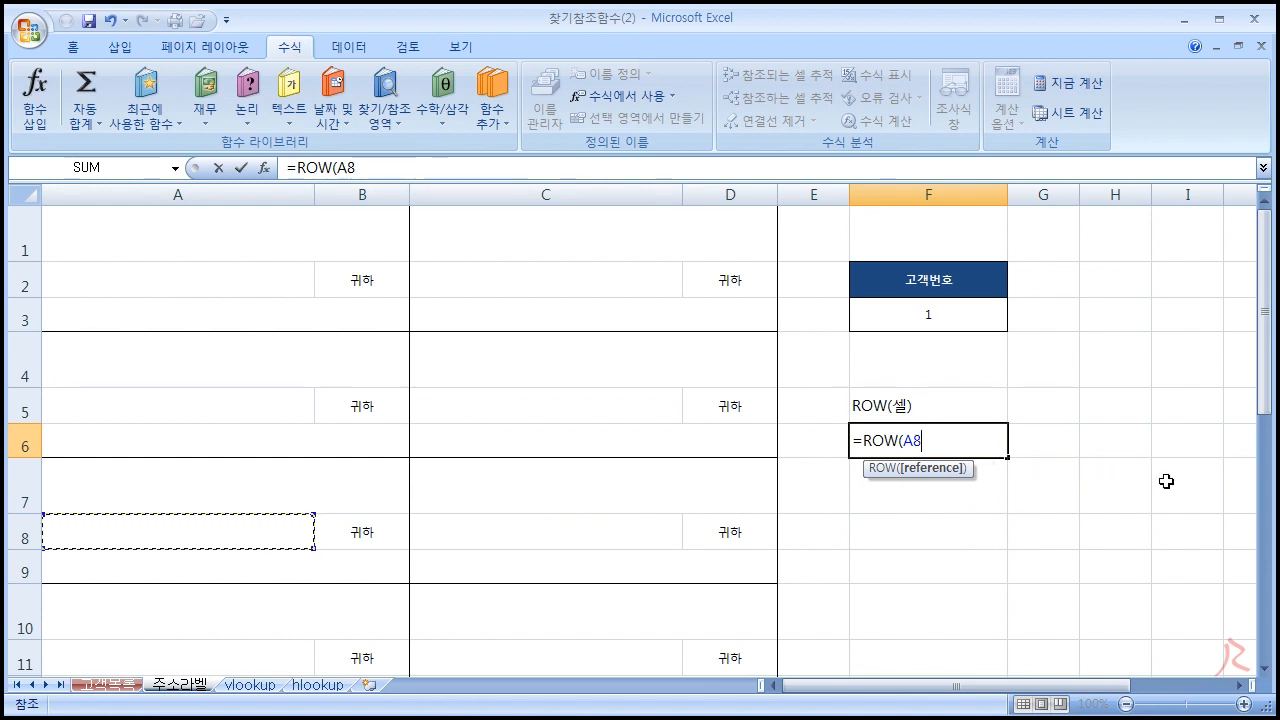
{"action": "type", "text": ")"}
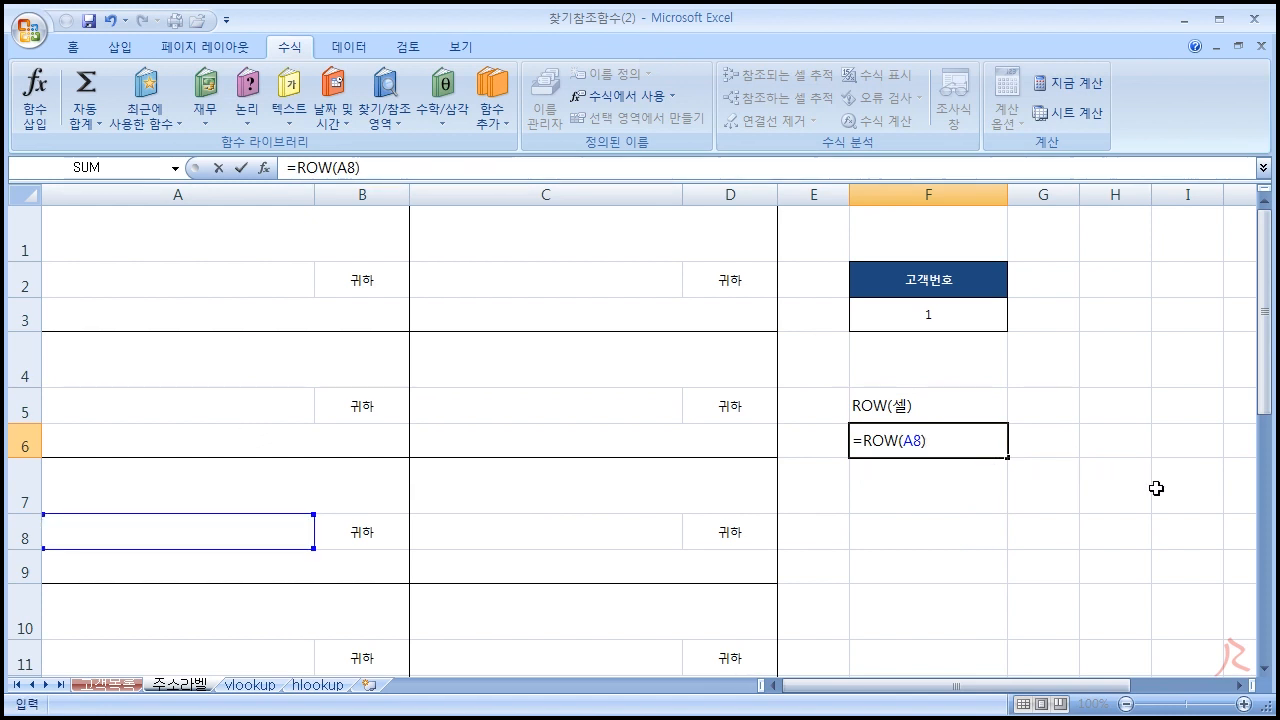
{"action": "key", "text": "Return"}
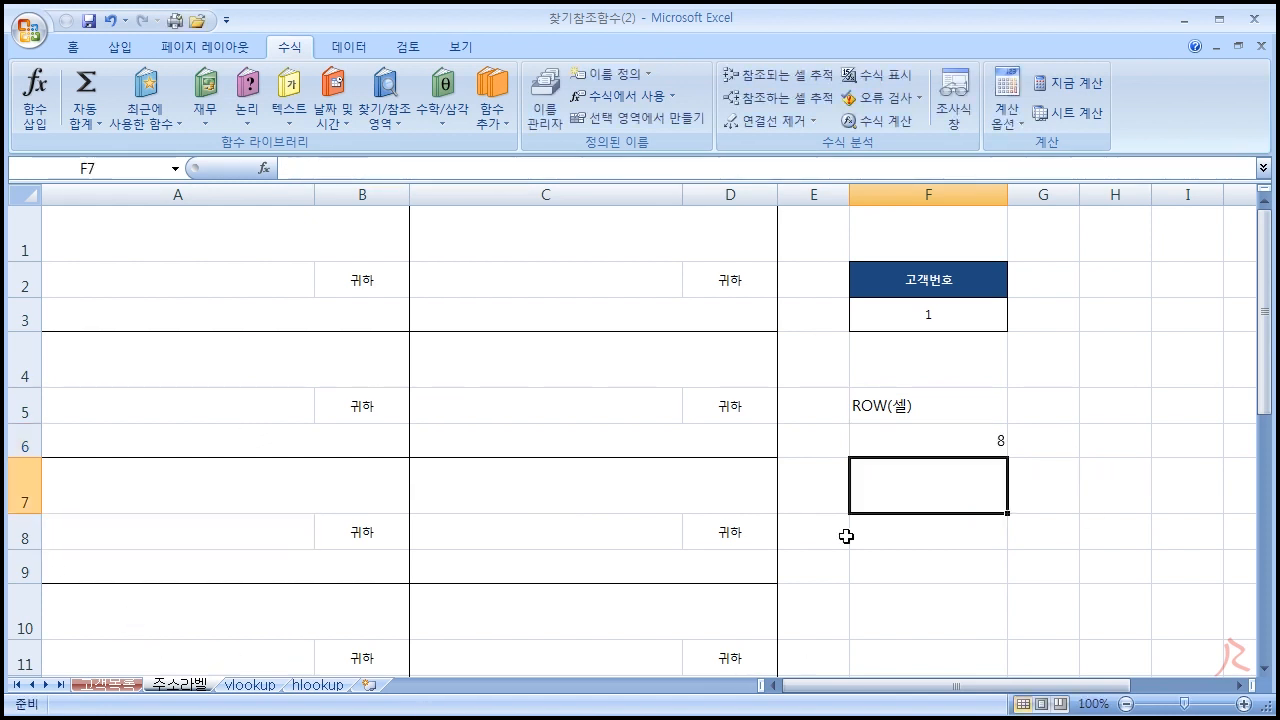
{"action": "left_click", "coordinate": [948, 438]}
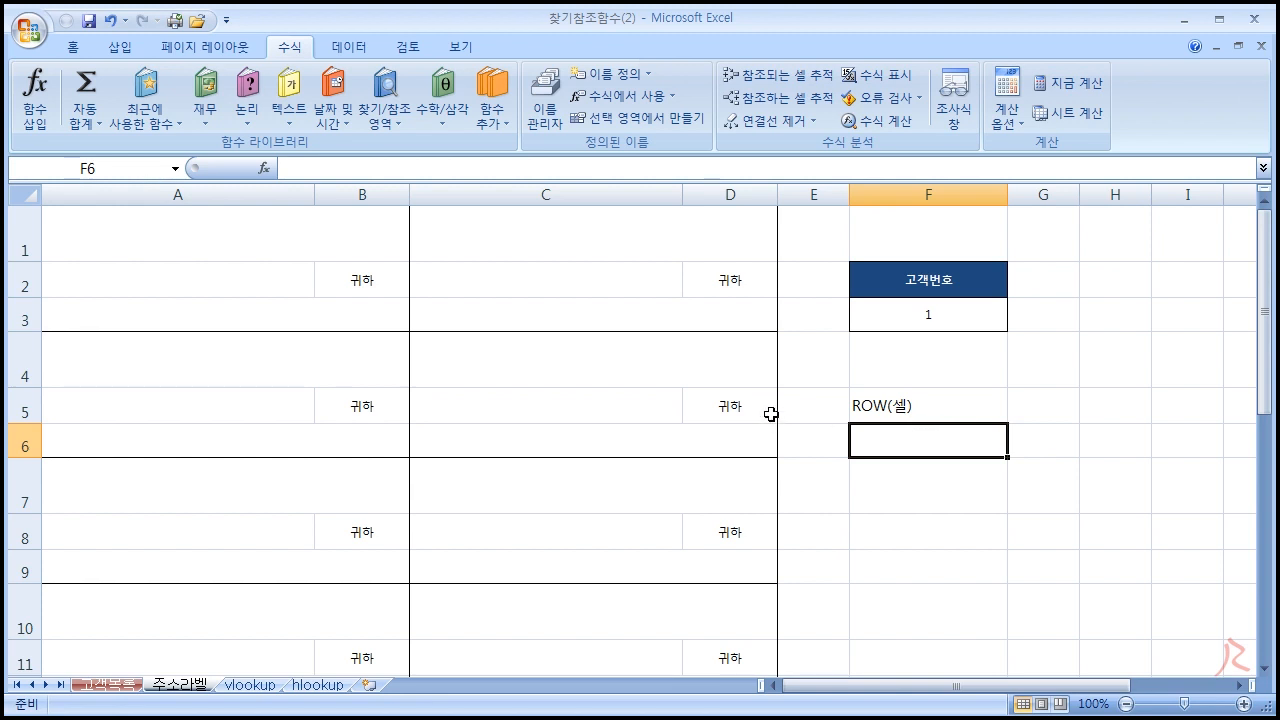
Step: Examine the row positions of the address cells in both label columns, starting at A1 and C1
{"action": "left_click", "coordinate": [189, 230]}
{"action": "left_click", "coordinate": [221, 366]}
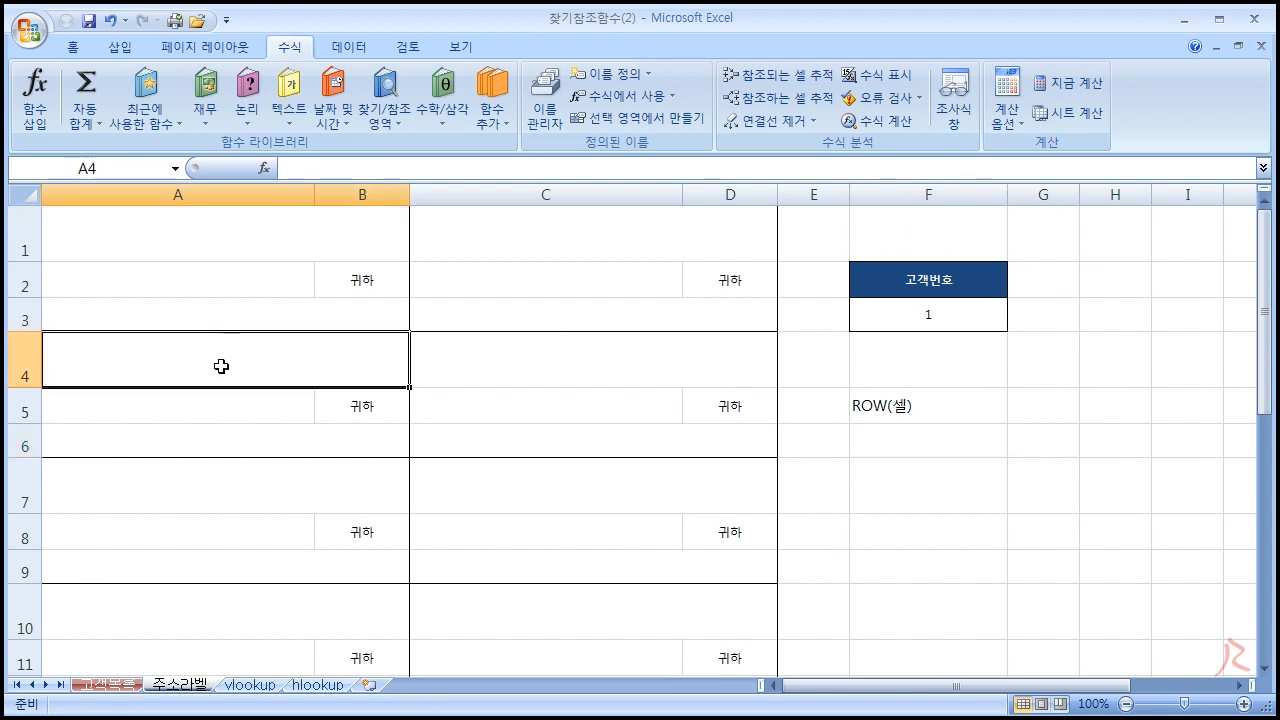
{"action": "left_click", "coordinate": [211, 492]}
{"action": "scroll", "coordinate": [226, 494], "scroll_direction": "down", "scroll_amount": 2}
{"action": "scroll", "coordinate": [266, 540], "scroll_direction": "up", "scroll_amount": 2}
{"action": "left_click", "coordinate": [563, 252]}
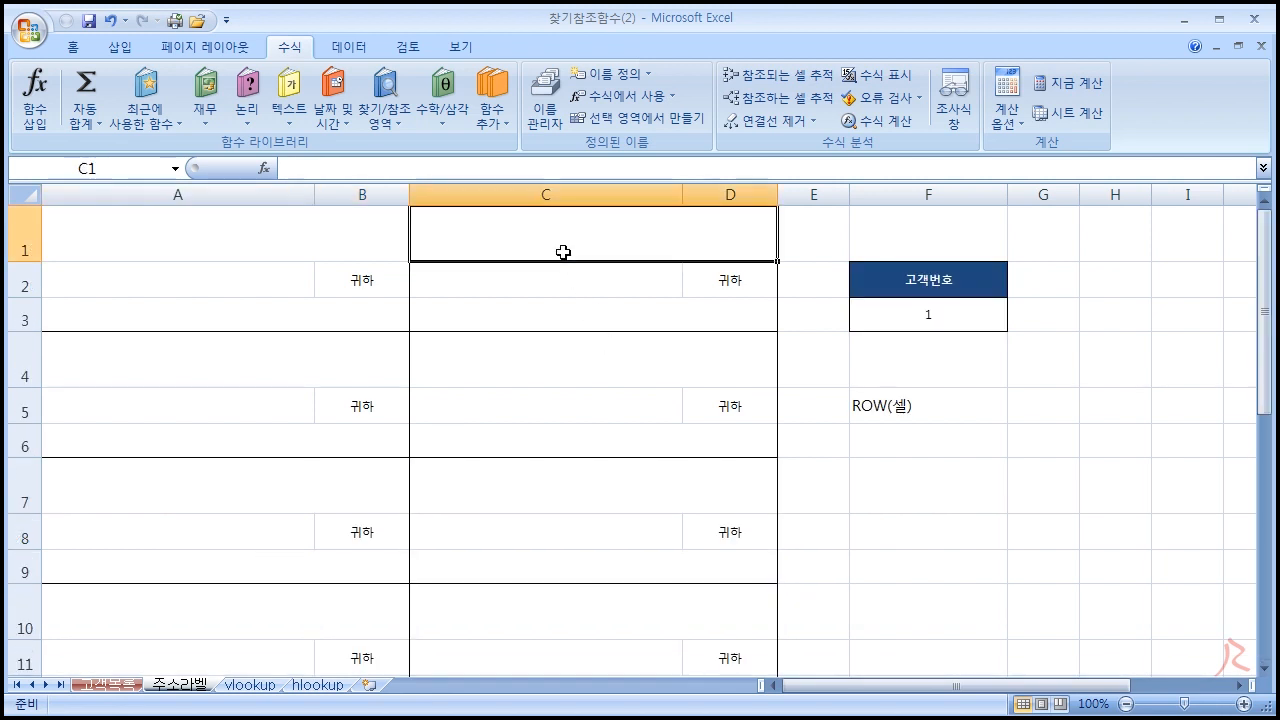
{"action": "scroll", "coordinate": [586, 540], "scroll_direction": "down", "scroll_amount": 7}
{"action": "scroll", "coordinate": [580, 357], "scroll_direction": "up", "scroll_amount": 2}
{"action": "left_click", "coordinate": [620, 494]}
{"action": "scroll", "coordinate": [626, 477], "scroll_direction": "up", "scroll_amount": 3}
{"action": "scroll", "coordinate": [626, 477], "scroll_direction": "up", "scroll_amount": 2}
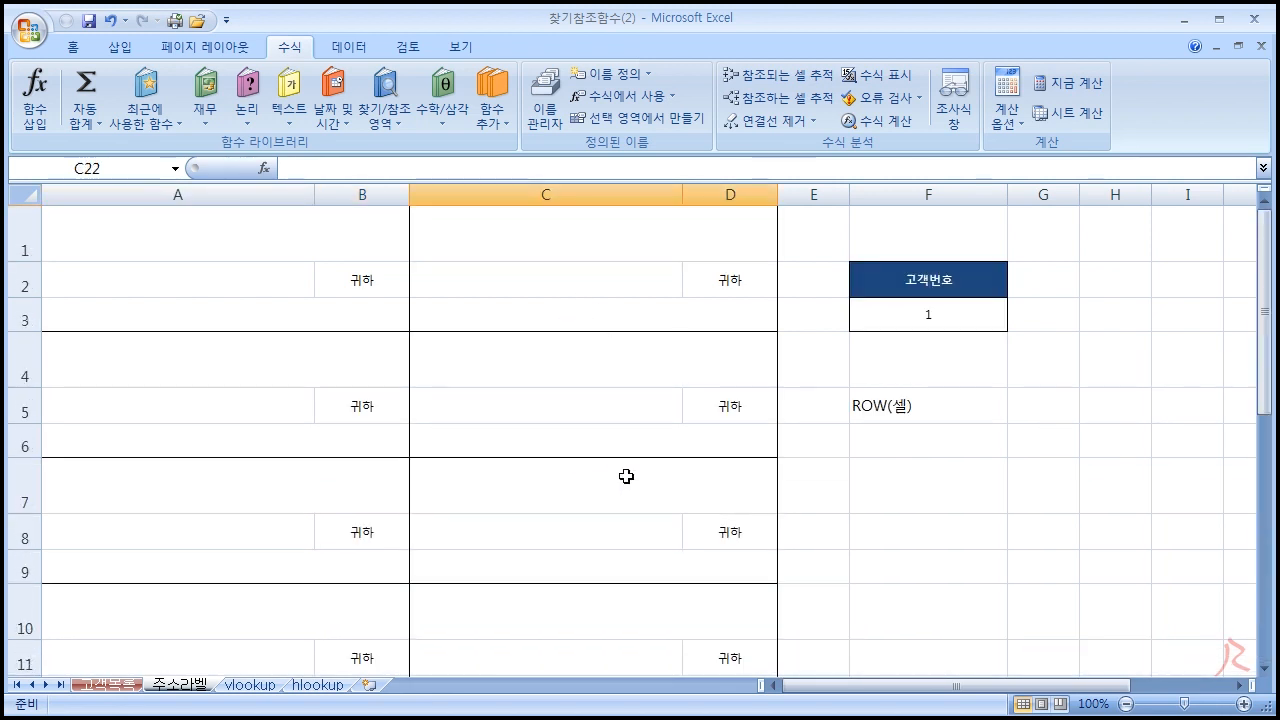
{"action": "left_click", "coordinate": [490, 245]}
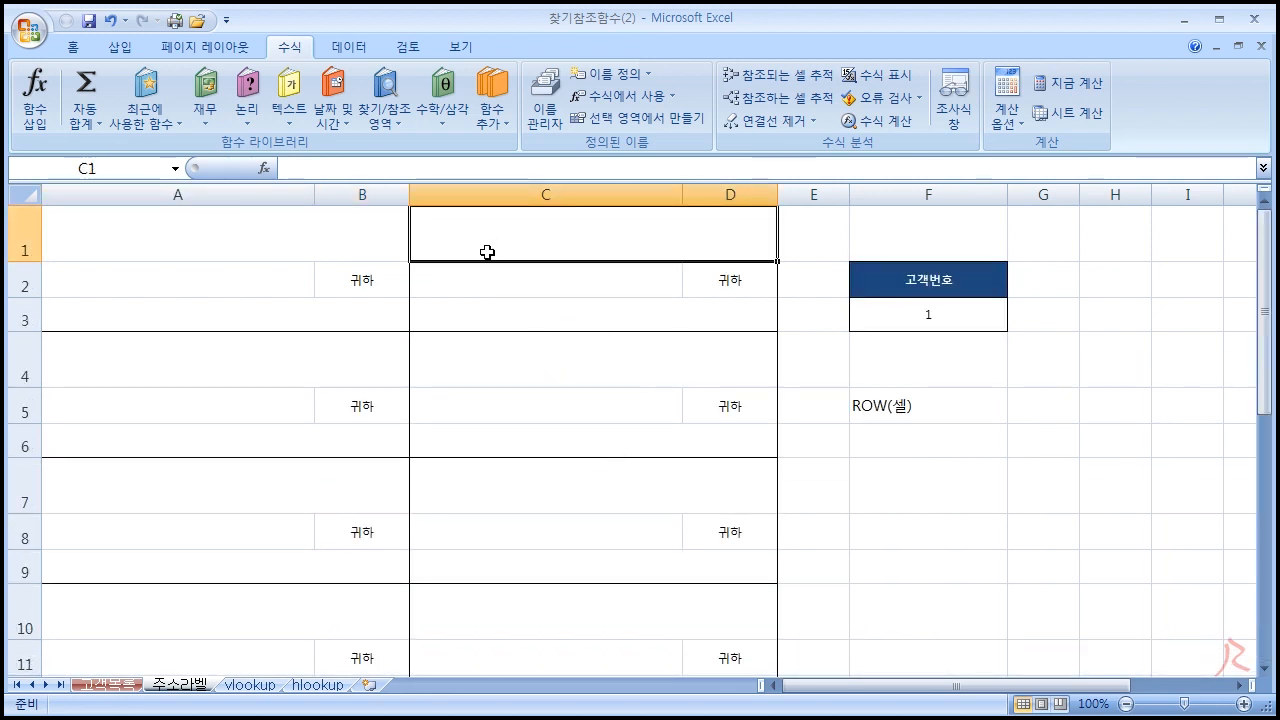
Step: Select the first pair of labels, A1:D3, and examine how this block repeats down the sheet
{"action": "left_click", "coordinate": [166, 240]}
{"action": "left_click_drag", "start_coordinate": [166, 240], "coordinate": [489, 320]}
{"action": "left_click_drag", "start_coordinate": [251, 209], "coordinate": [436, 287]}
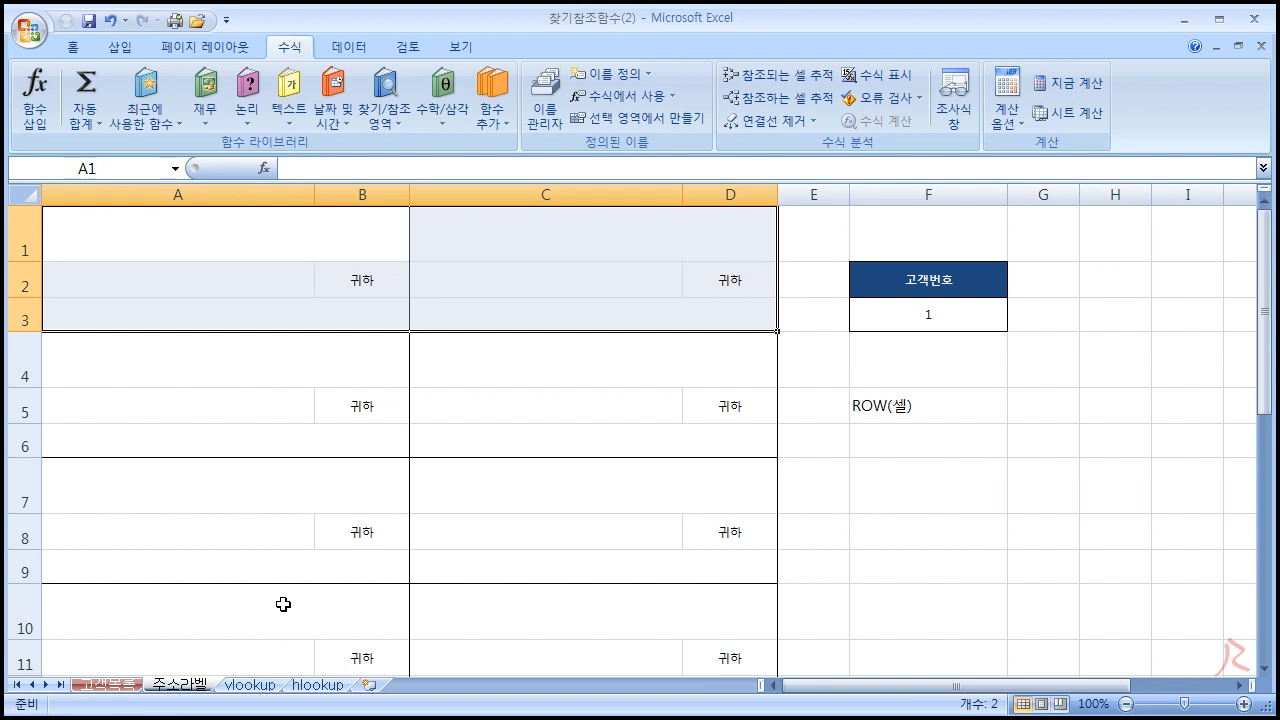
{"action": "scroll", "coordinate": [280, 502], "scroll_direction": "down", "scroll_amount": 3}
{"action": "scroll", "coordinate": [329, 540], "scroll_direction": "down", "scroll_amount": 2}
{"action": "scroll", "coordinate": [363, 526], "scroll_direction": "up", "scroll_amount": 5}
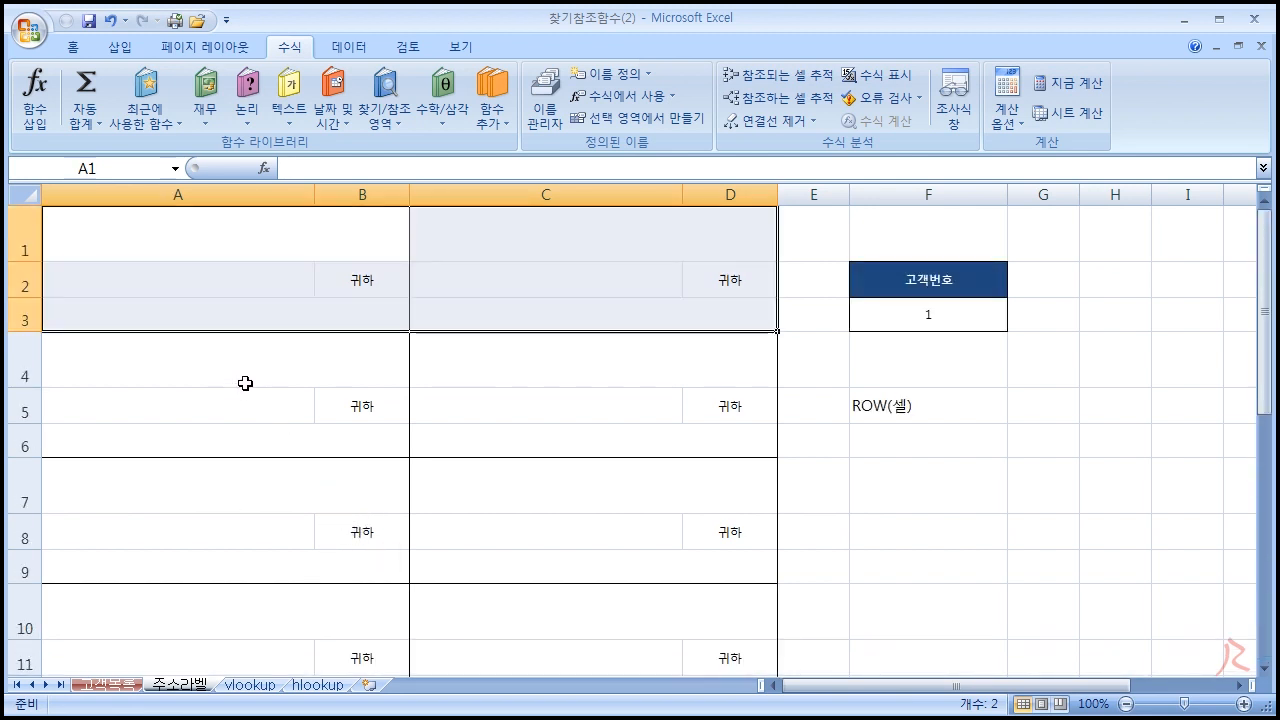
{"action": "scroll", "coordinate": [350, 571], "scroll_direction": "down", "scroll_amount": 2}
{"action": "scroll", "coordinate": [400, 560], "scroll_direction": "down", "scroll_amount": 2}
{"action": "scroll", "coordinate": [480, 535], "scroll_direction": "up", "scroll_amount": 4}
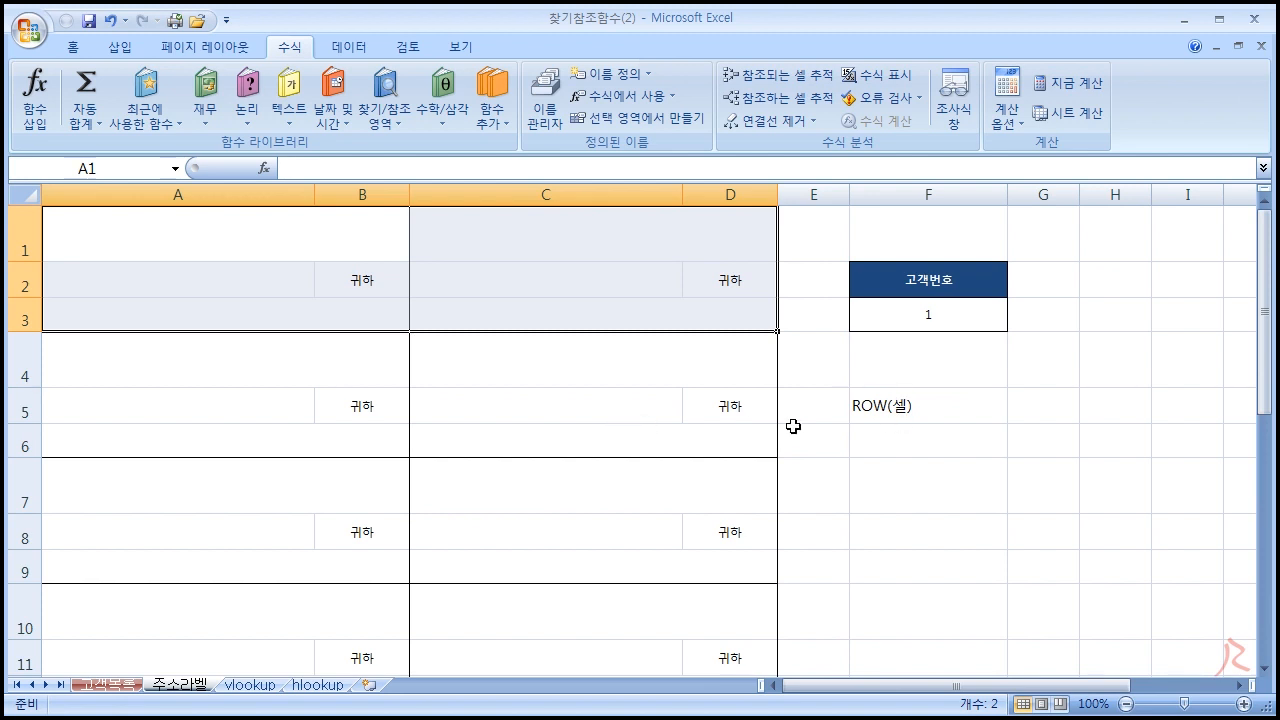
Step: Start a VLOOKUP formula in cell A1 with the named cell 고객번호 as the lookup value
{"action": "left_click", "coordinate": [219, 249]}
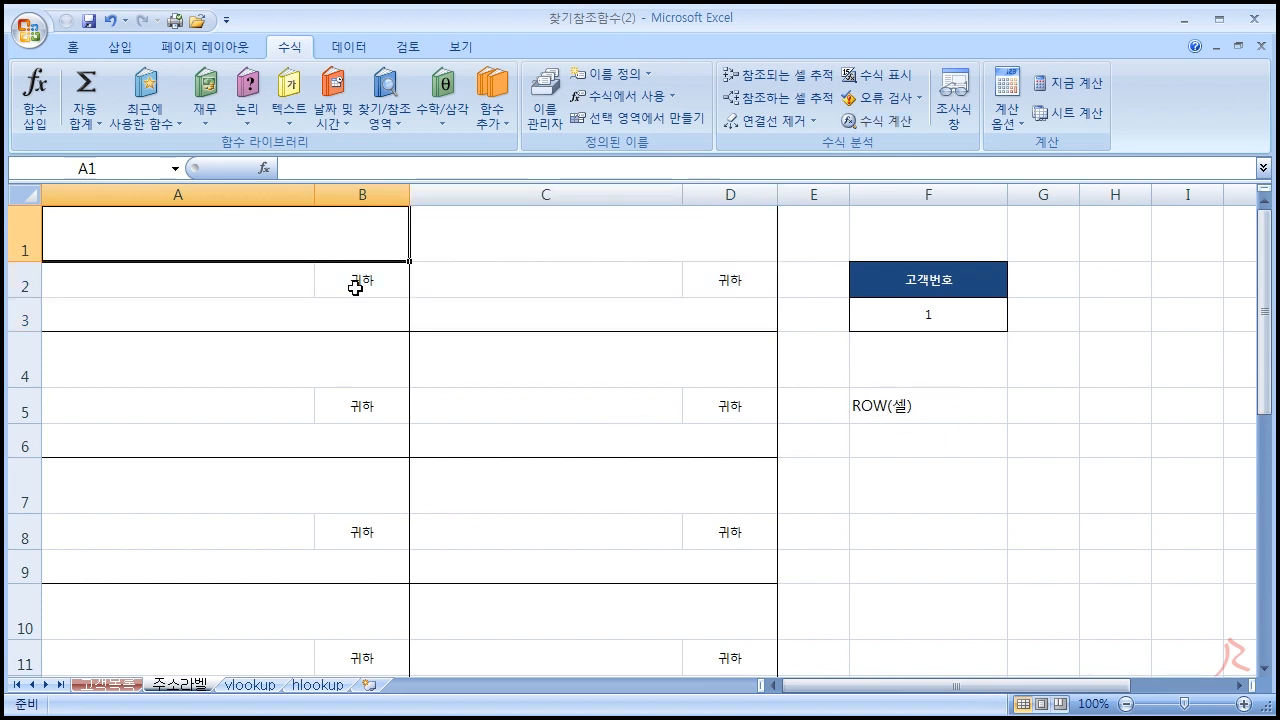
{"action": "type", "text": "=VLOO"}
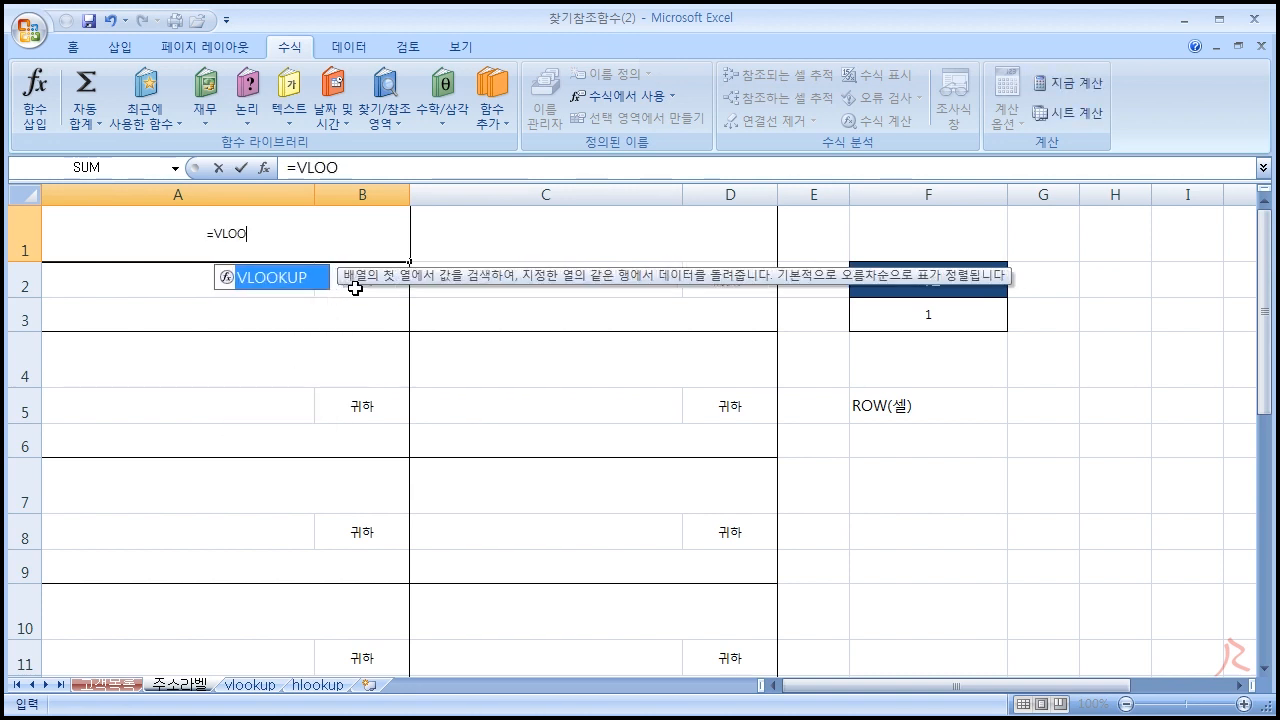
{"action": "type", "text": "KUP("}
{"action": "left_click", "coordinate": [935, 314]}
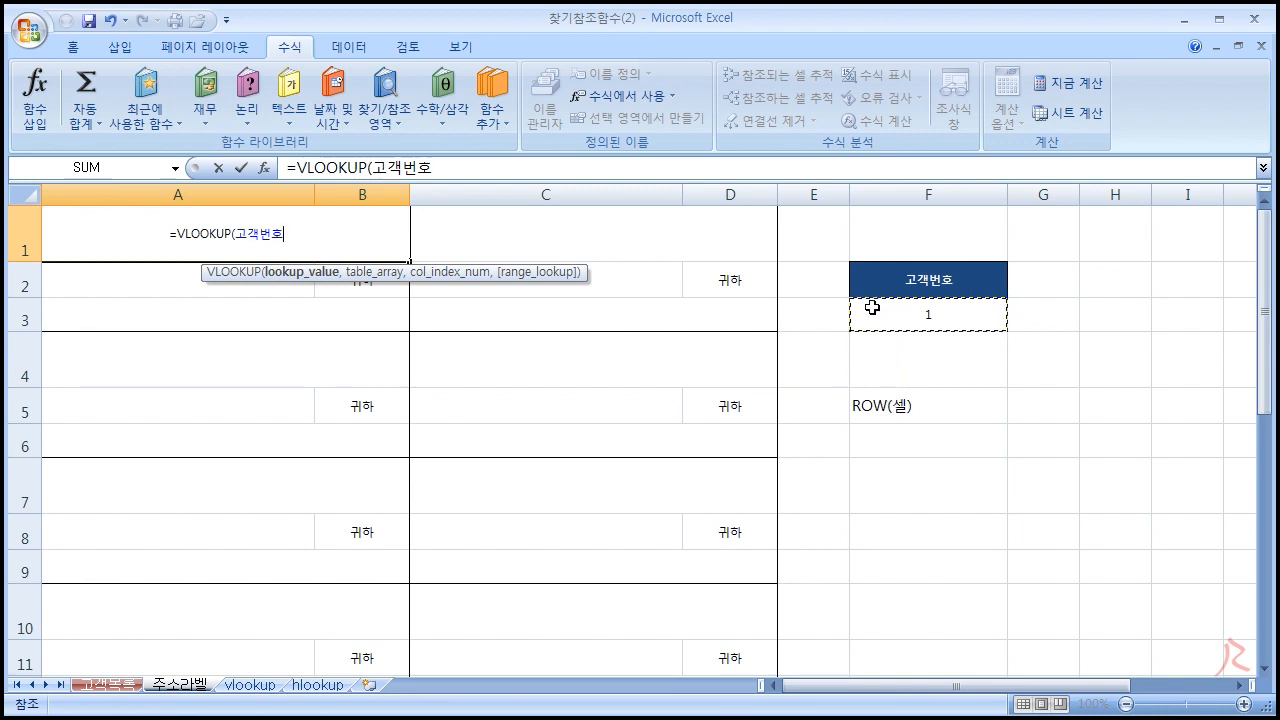
{"action": "type", "text": ","}
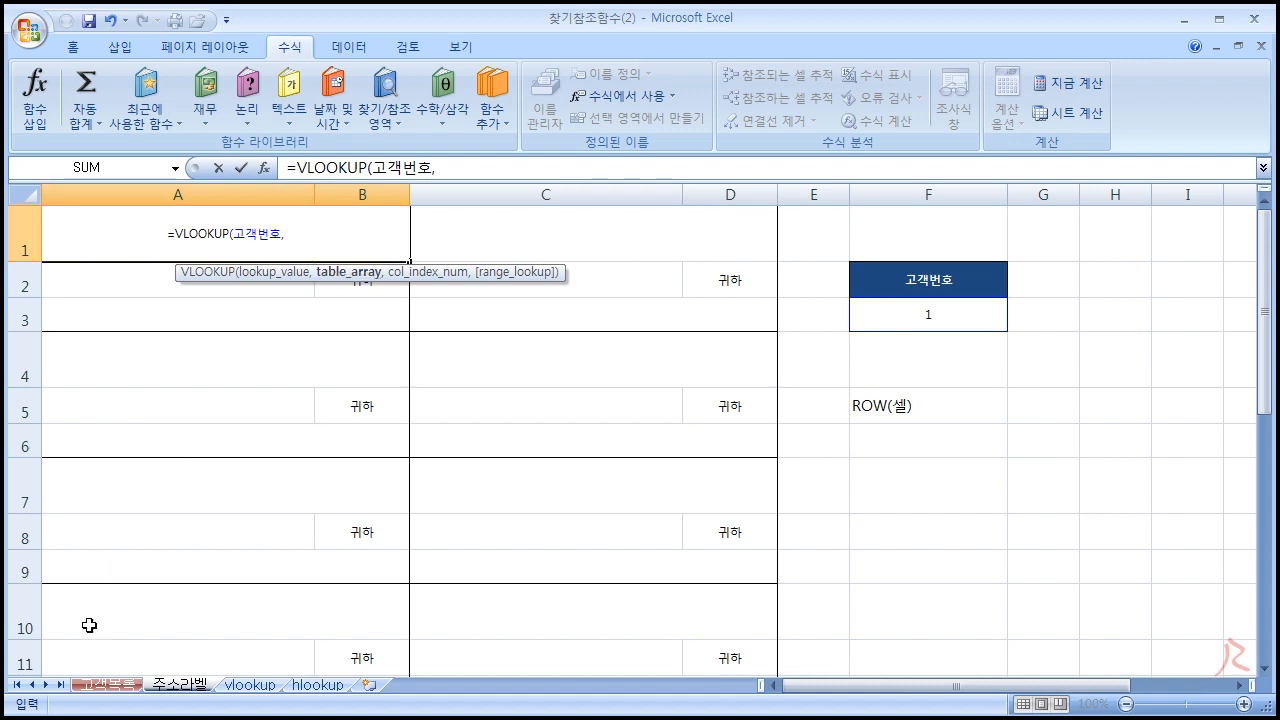
Step: Set the named range 주소목록 as the table array of the VLOOKUP formula in cell A1
{"action": "left_click", "coordinate": [108, 686]}
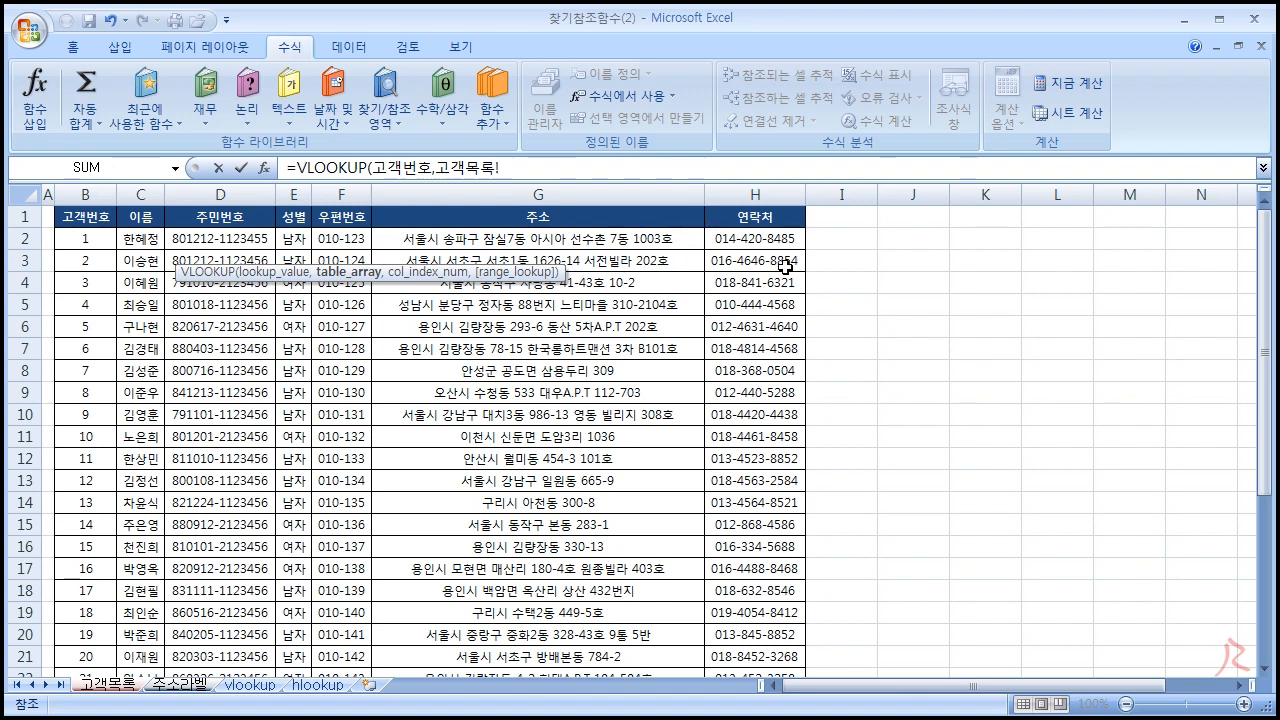
{"action": "left_click", "coordinate": [189, 688]}
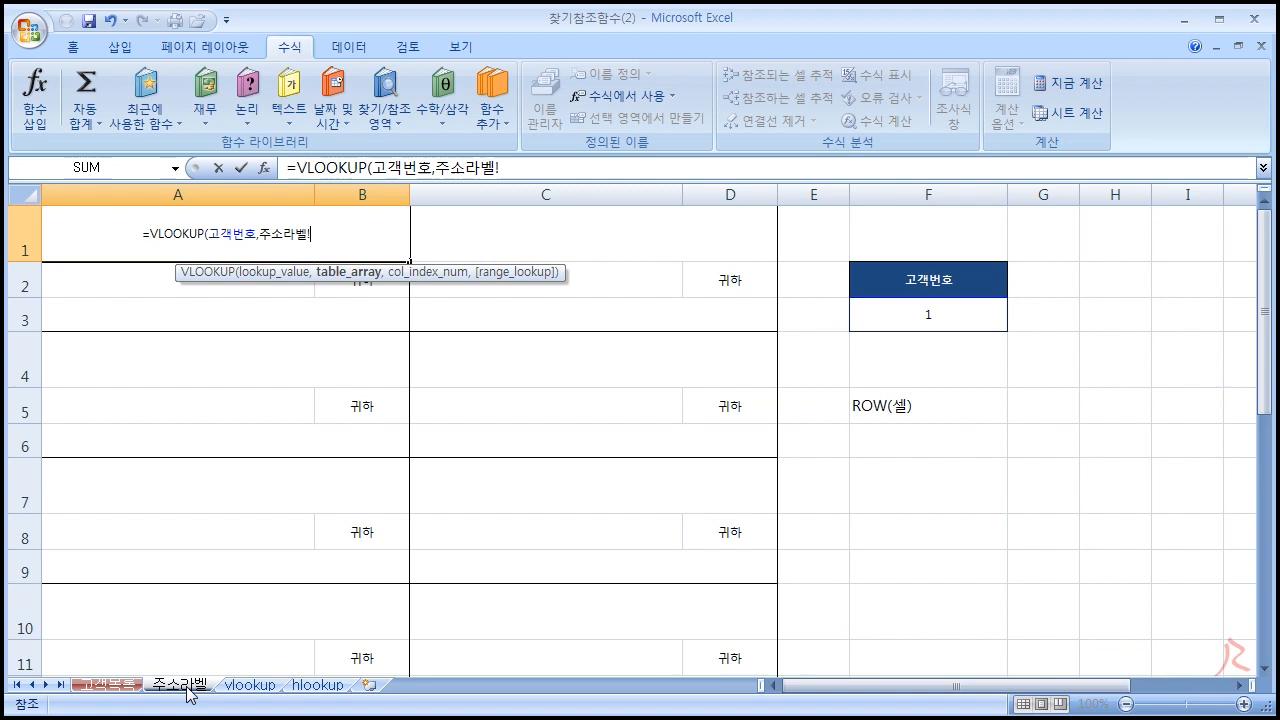
{"action": "left_click", "coordinate": [361, 243]}
{"action": "type", "text": "WN"}
{"action": "key", "text": "BackSpace"}
{"action": "key", "text": "BackSpace"}
{"action": "type", "text": "주소모"}
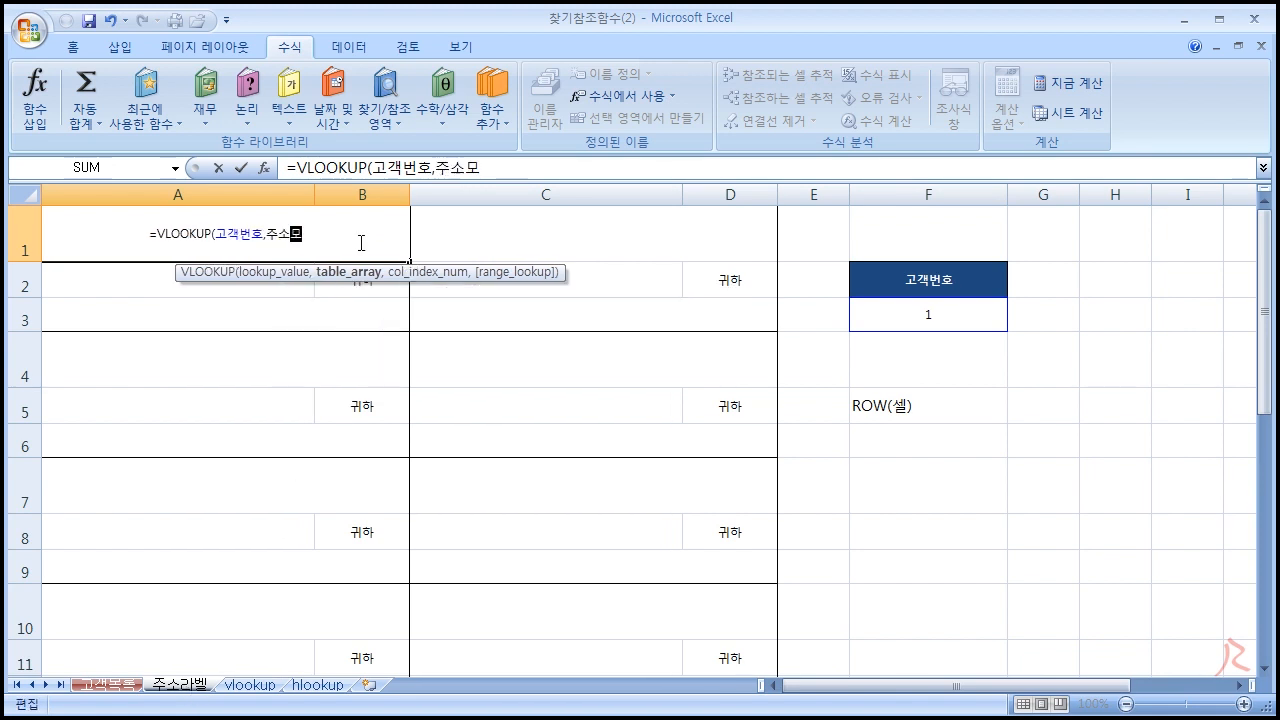
{"action": "type", "text": "로"}
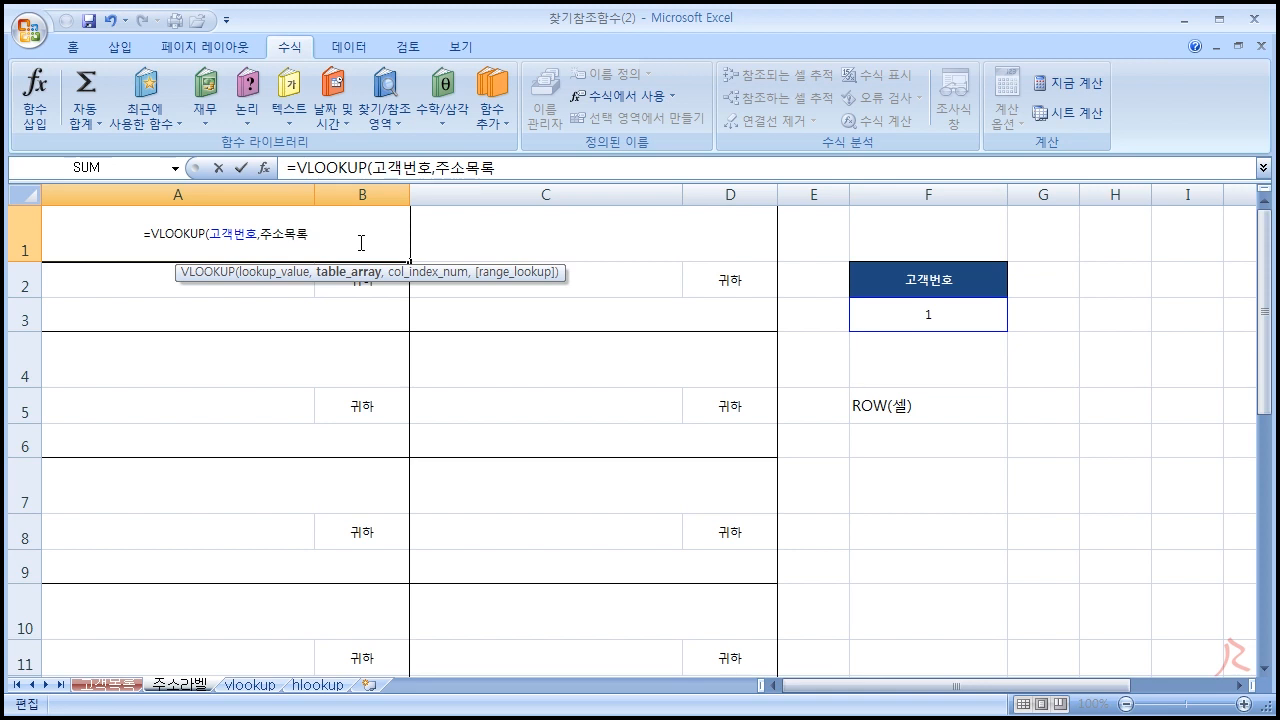
{"action": "type", "text": ","}
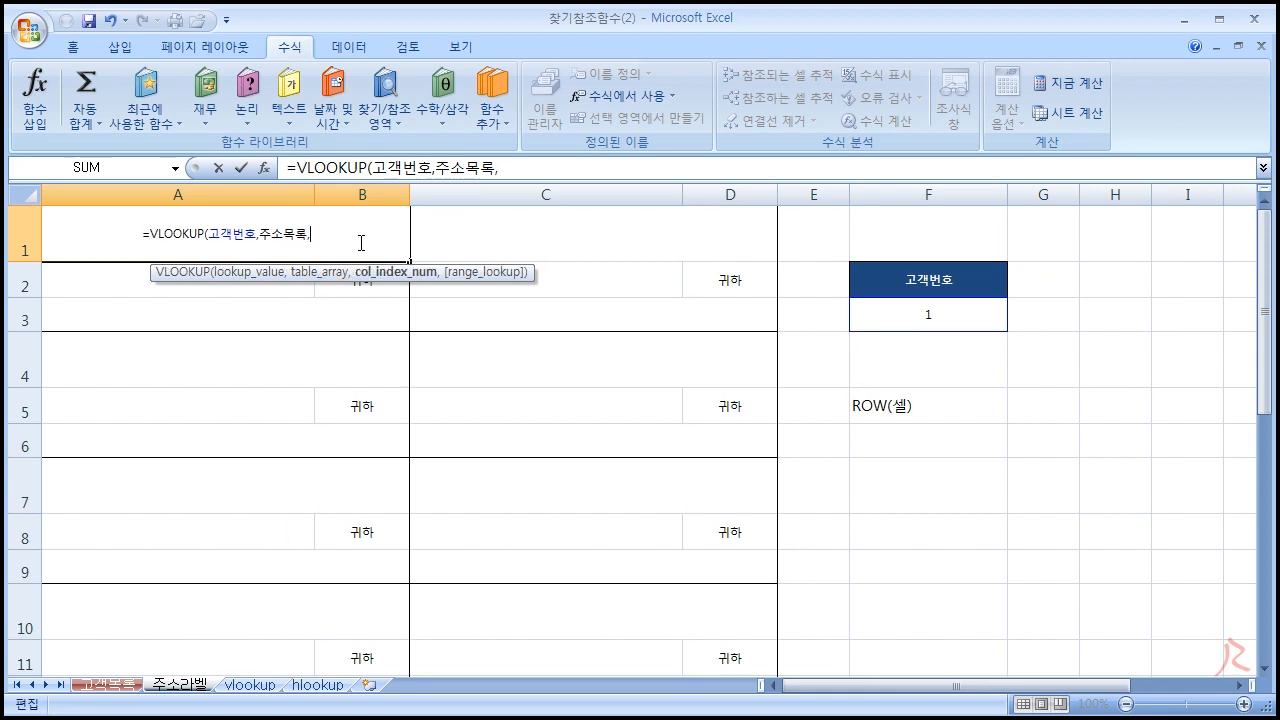
Step: Complete the VLOOKUP formula in A1 with column index 6 and range lookup 0, after checking the columns on the 고객목록 sheet
{"action": "left_click", "coordinate": [101, 686]}
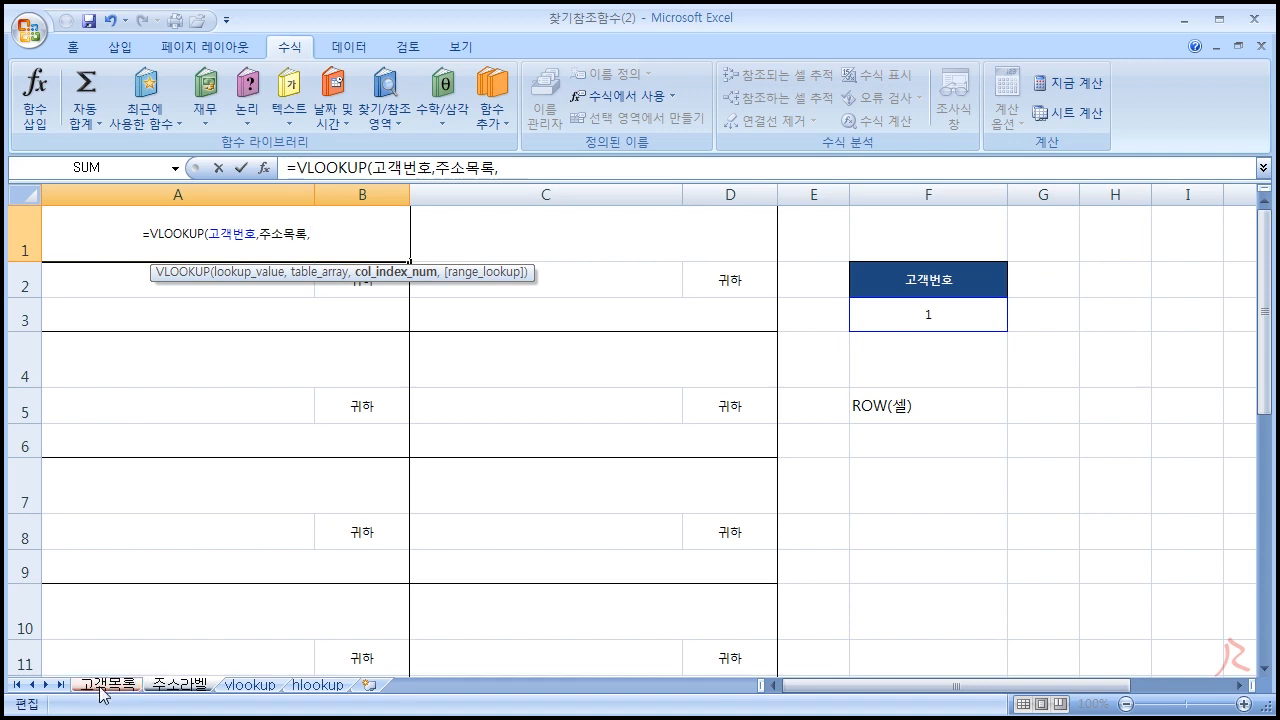
{"action": "left_click", "coordinate": [101, 686]}
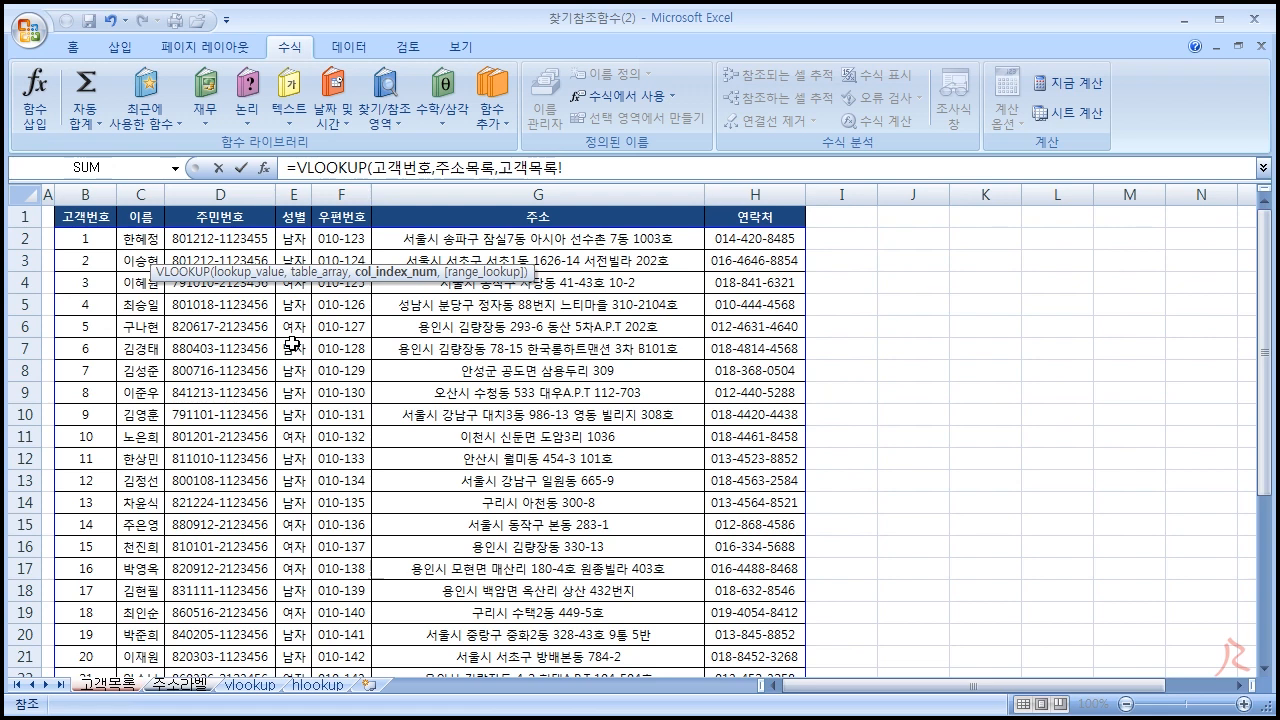
{"action": "left_click", "coordinate": [175, 685]}
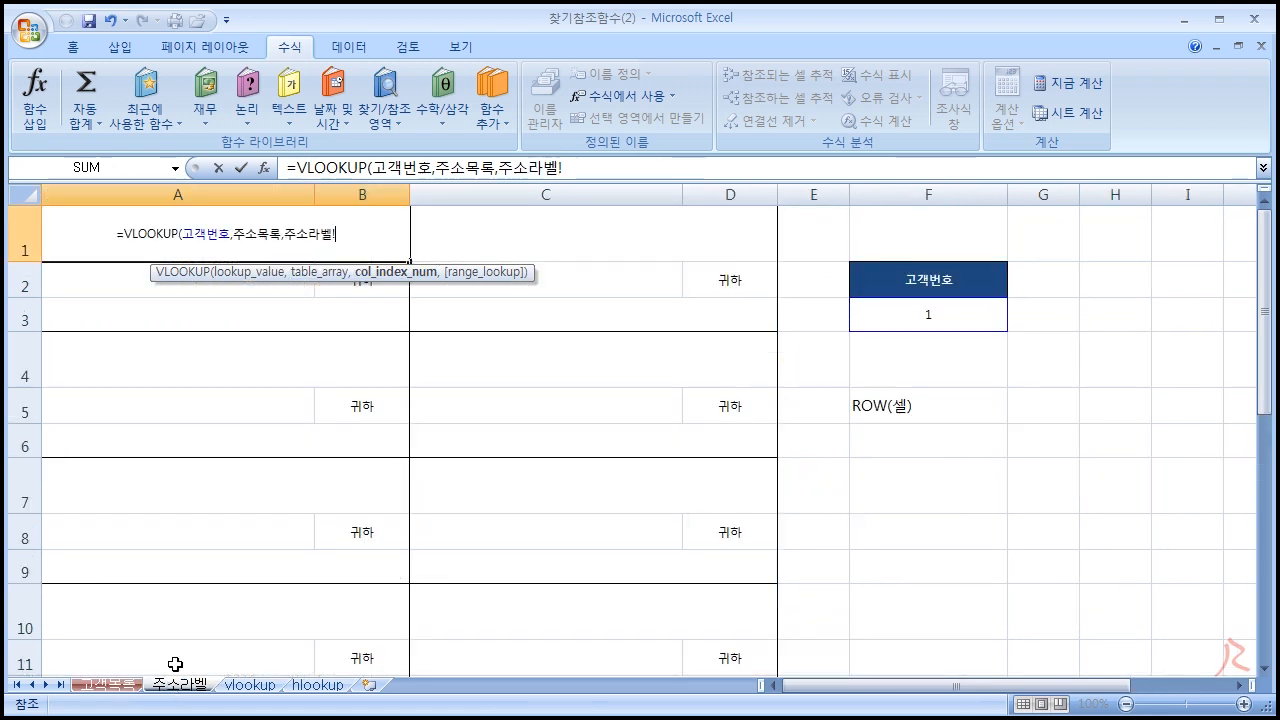
{"action": "left_click_drag", "start_coordinate": [336, 234], "coordinate": [303, 243]}
{"action": "key", "text": "BackSpace"}
{"action": "key", "text": "BackSpace"}
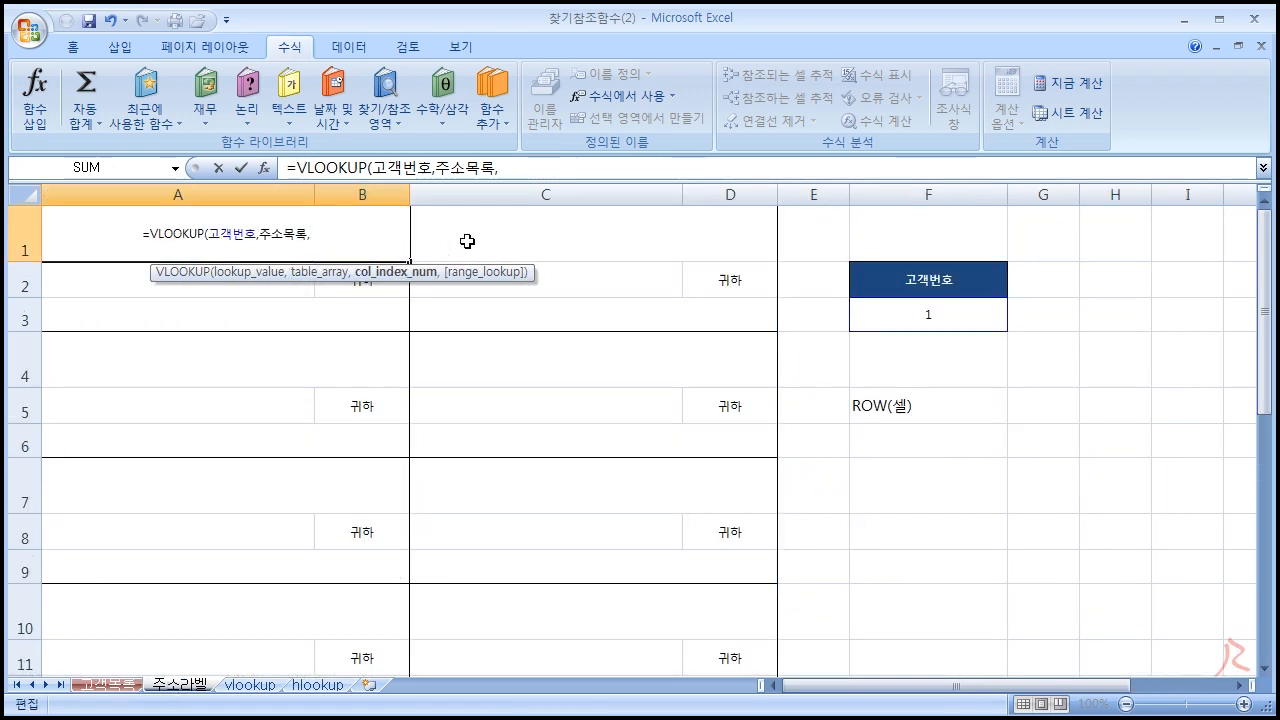
{"action": "type", "text": "6,"}
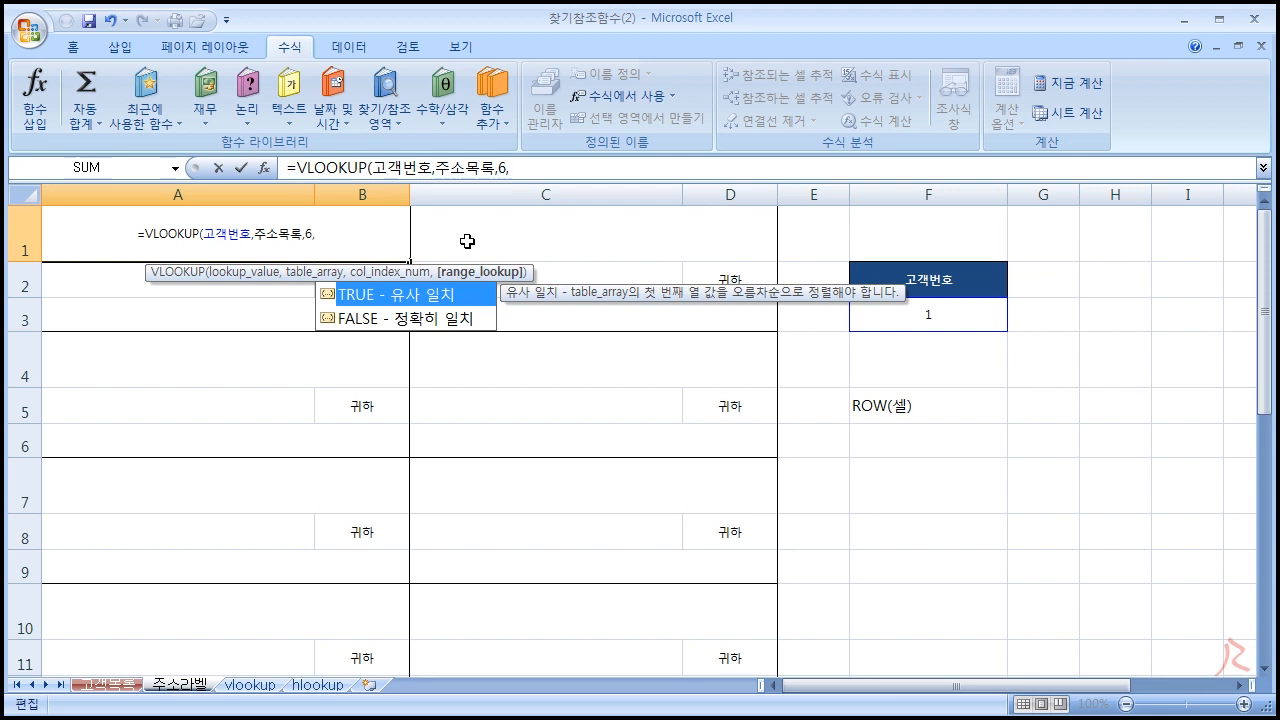
{"action": "type", "text": "0)"}
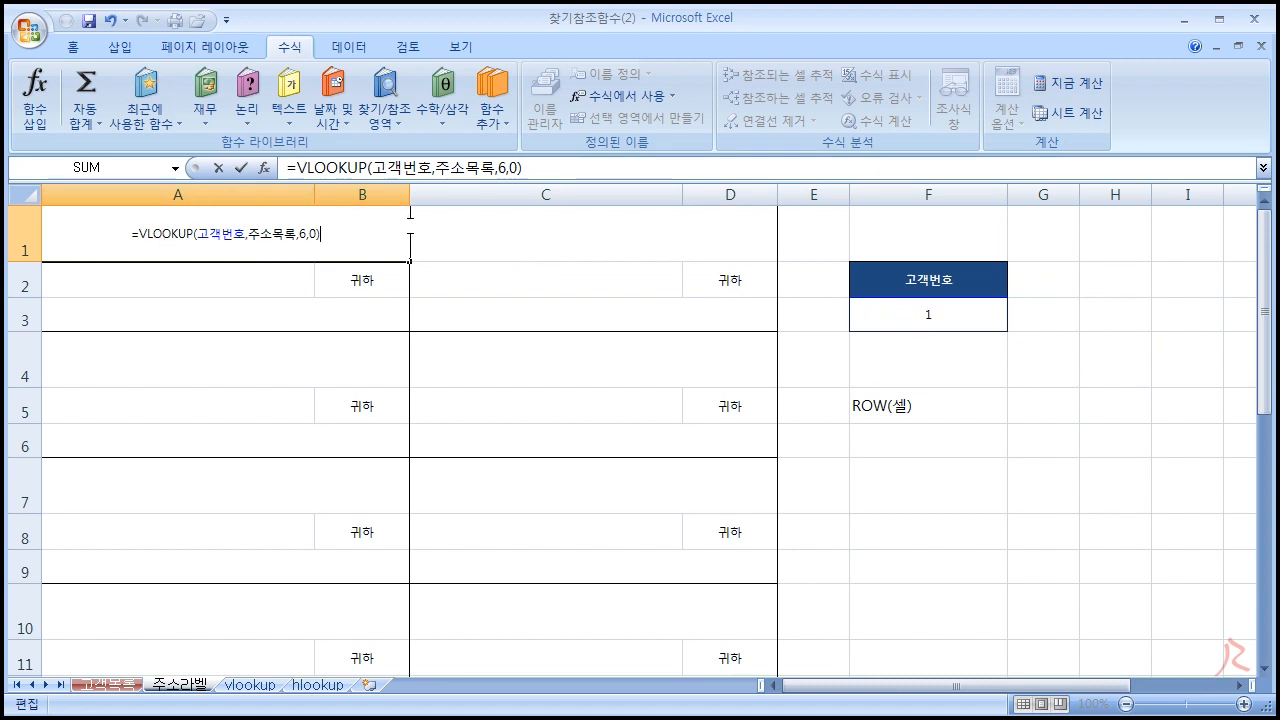
{"action": "key", "text": "Return"}
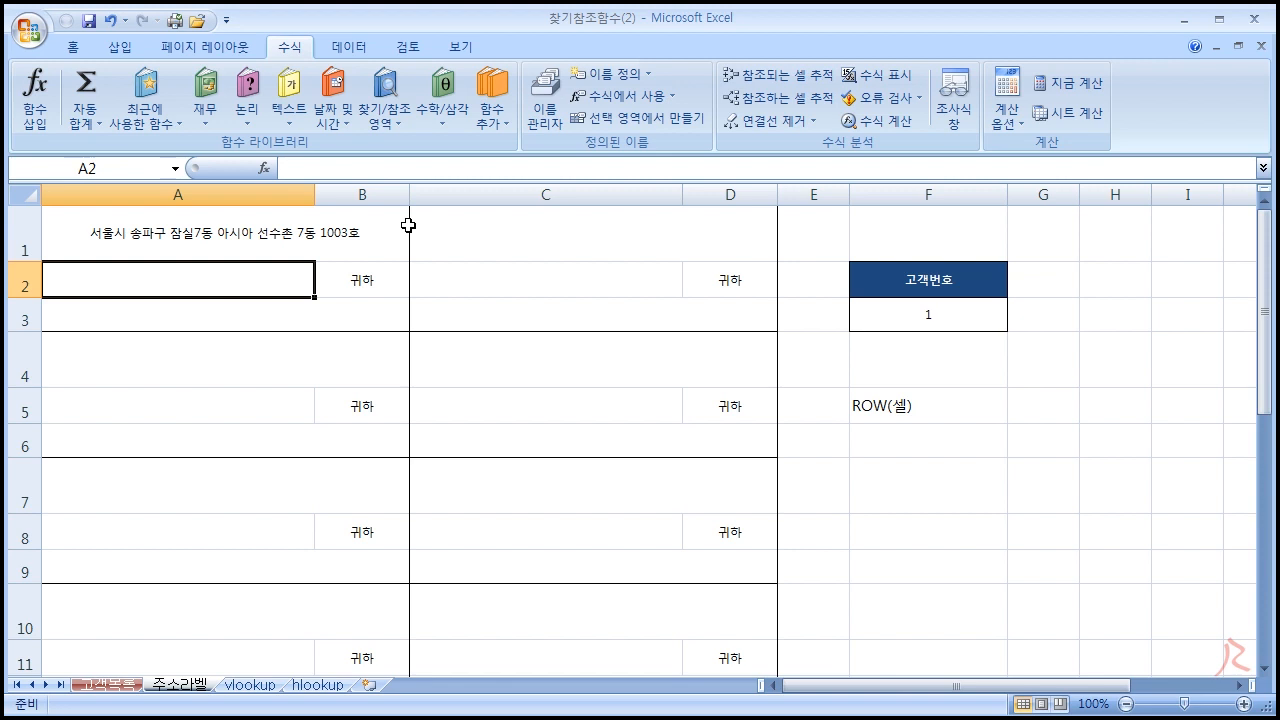
Step: Start a VLOOKUP formula in cell A2 with 고객번호 as the lookup value and 주소목록 as the table array
{"action": "type", "text": "="}
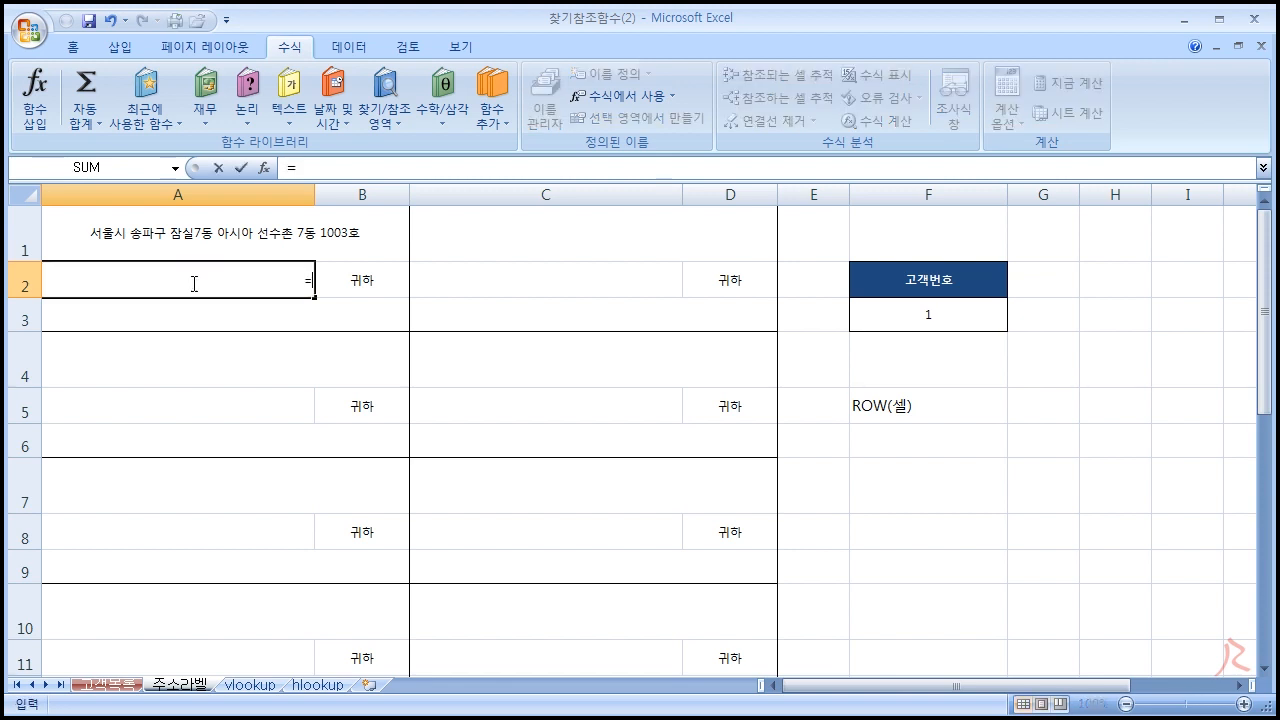
{"action": "type", "text": "VLOOKUP"}
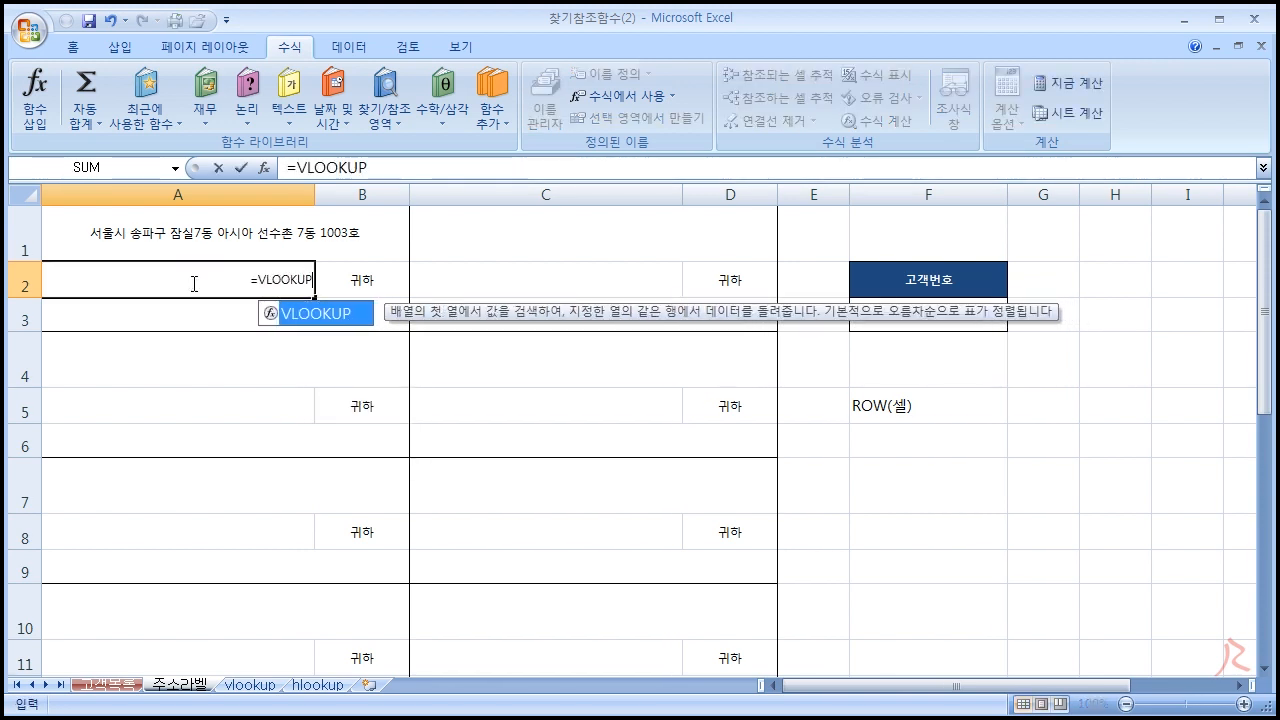
{"action": "type", "text": "("}
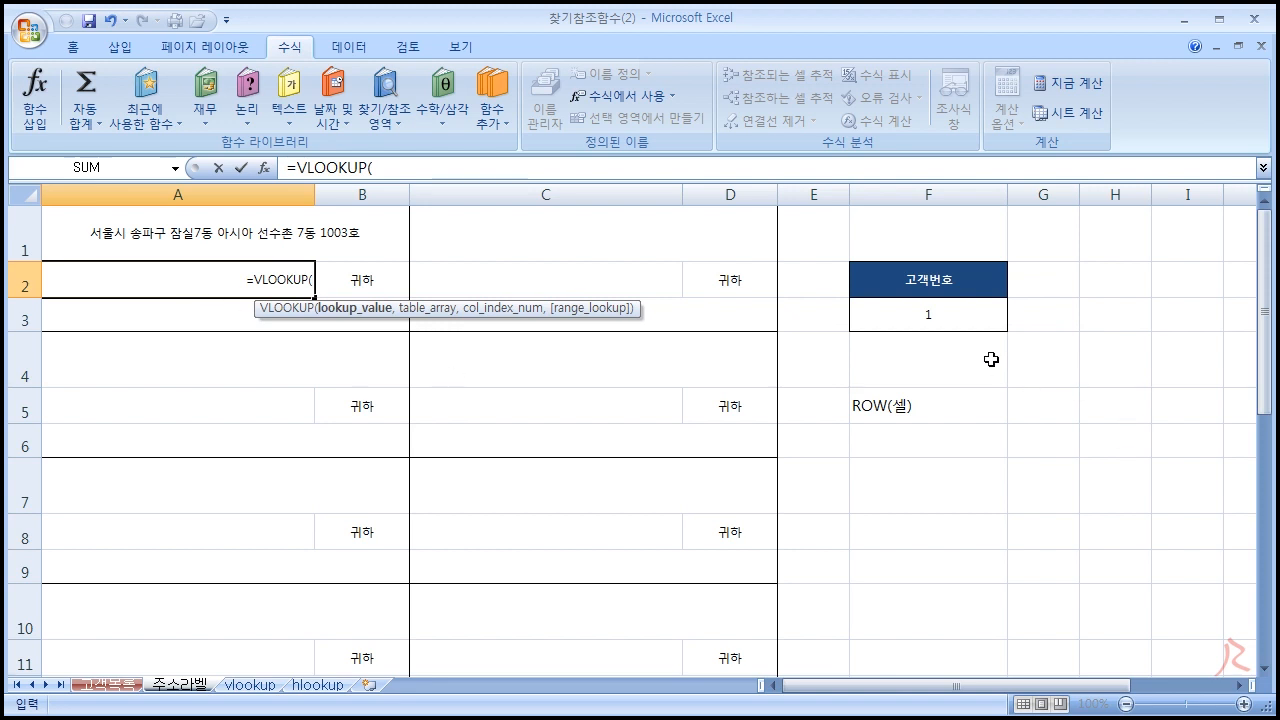
{"action": "left_click", "coordinate": [964, 327]}
{"action": "type", "text": ",ㅅ"}
{"action": "key", "text": "BackSpace"}
{"action": "type", "text": "주소목록,"}
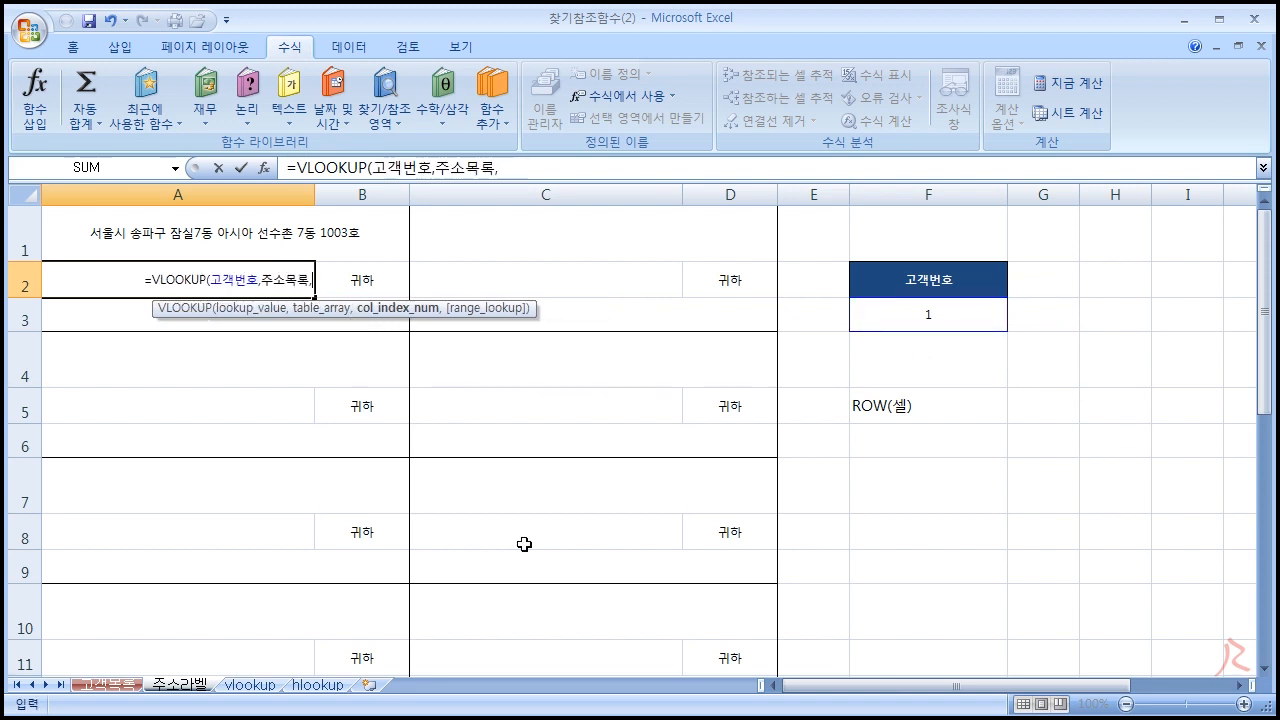
Step: Complete the A2 formula with column index 2 and range lookup 0, after checking the name column on the 고객목록 sheet
{"action": "left_click", "coordinate": [120, 686]}
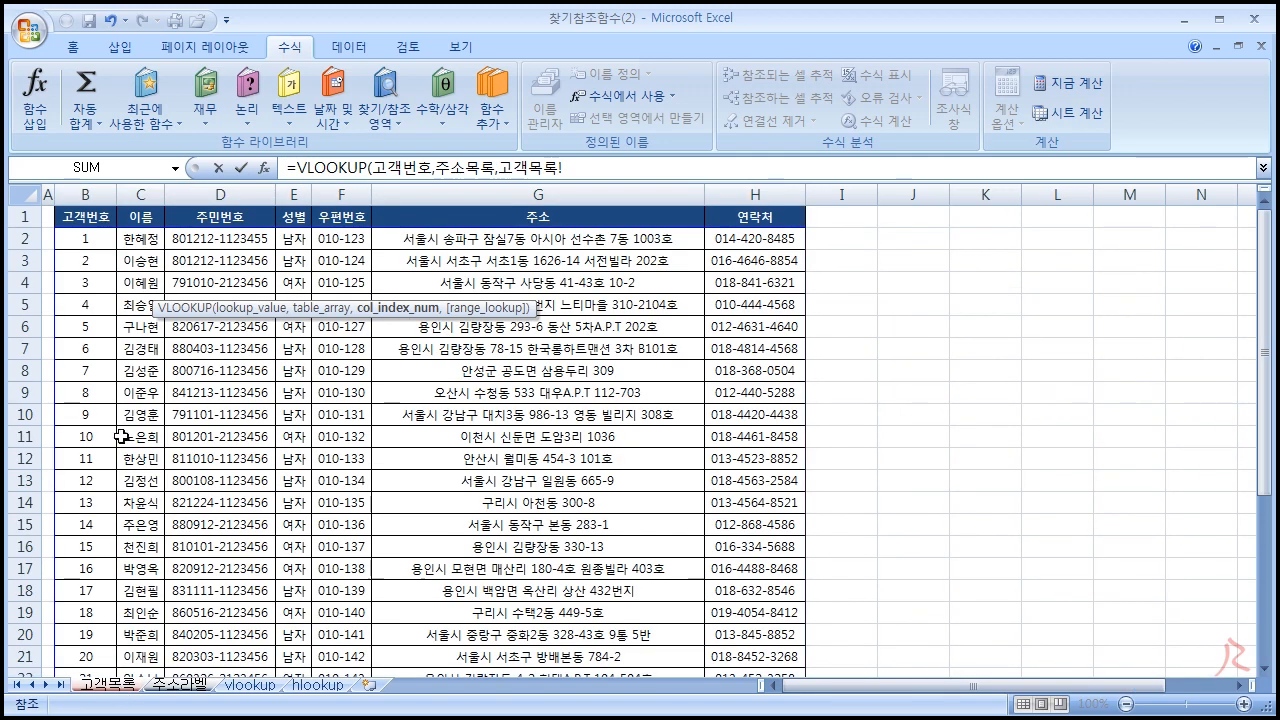
{"action": "left_click", "coordinate": [178, 685]}
{"action": "key", "text": "BackSpace"}
{"action": "key", "text": "BackSpace"}
{"action": "key", "text": "BackSpace"}
{"action": "key", "text": "BackSpace"}
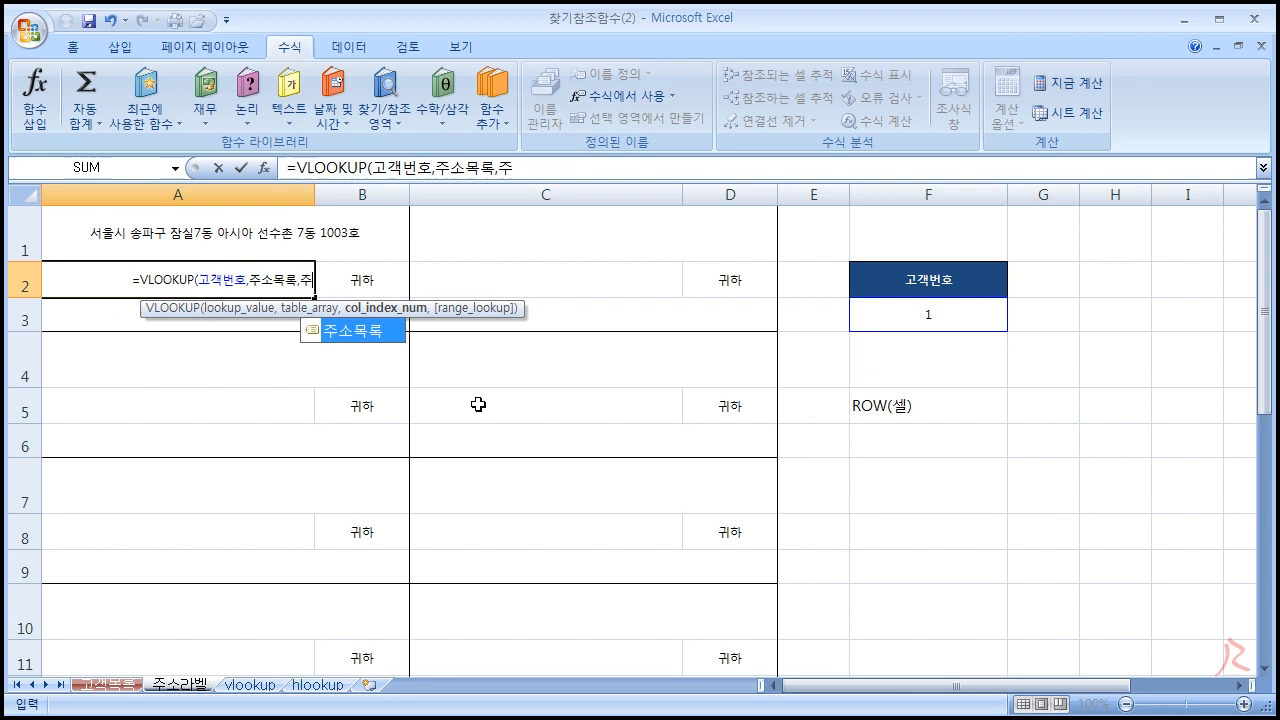
{"action": "key", "text": "BackSpace"}
{"action": "type", "text": "2,0)"}
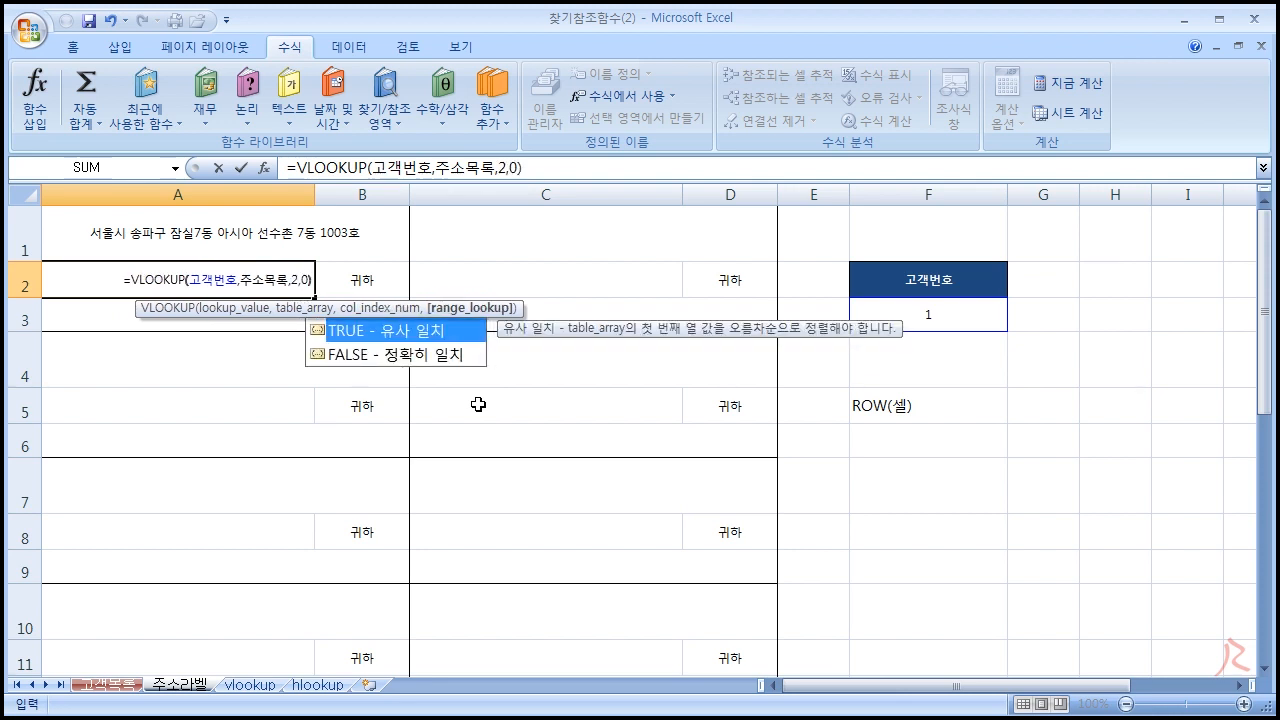
{"action": "key", "text": "Return"}
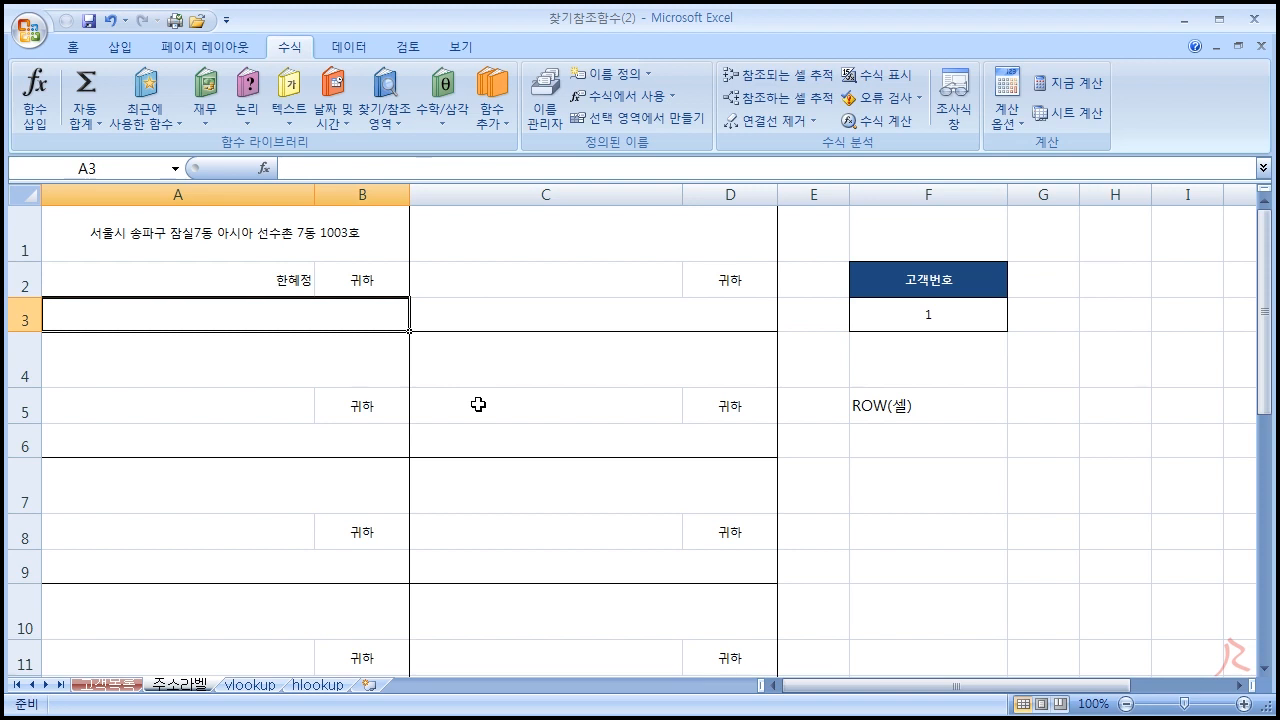
Step: Start a VLOOKUP formula in cell A3 with 고객번호 as the lookup value and 주소목록 as the table array
{"action": "type", "text": "=VLOOKUP("}
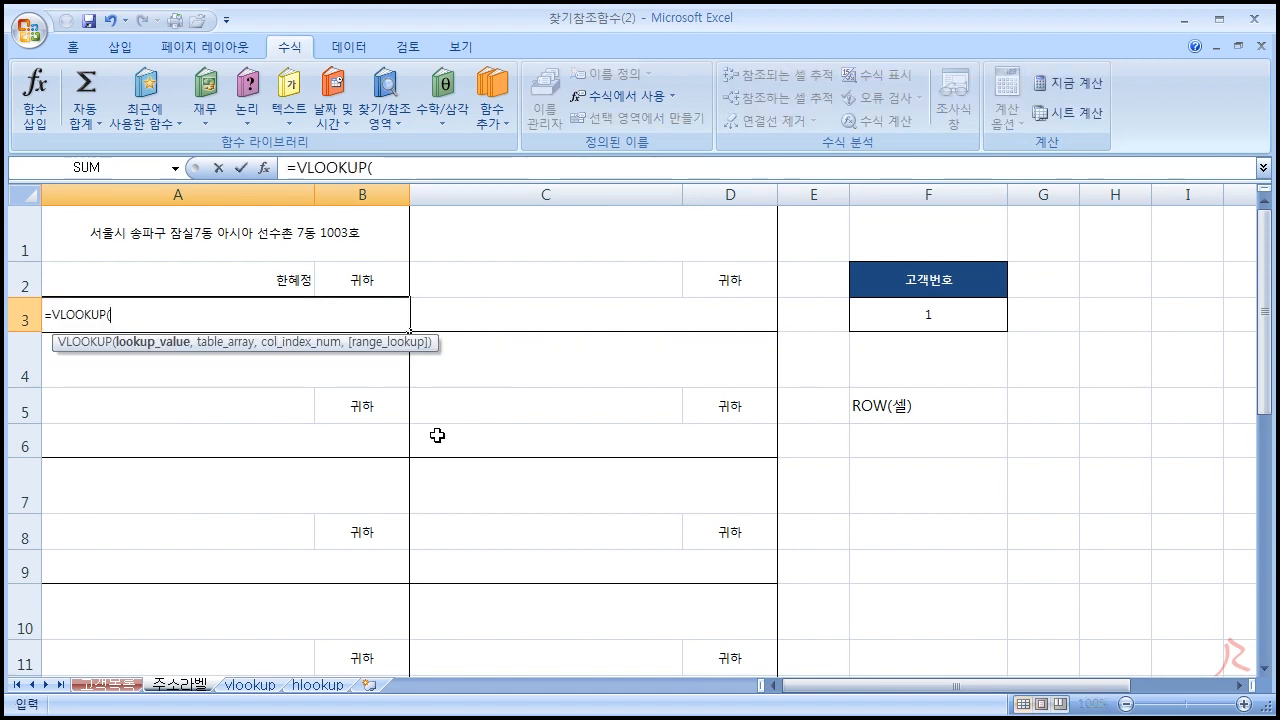
{"action": "left_click", "coordinate": [958, 322]}
{"action": "type", "text": ","}
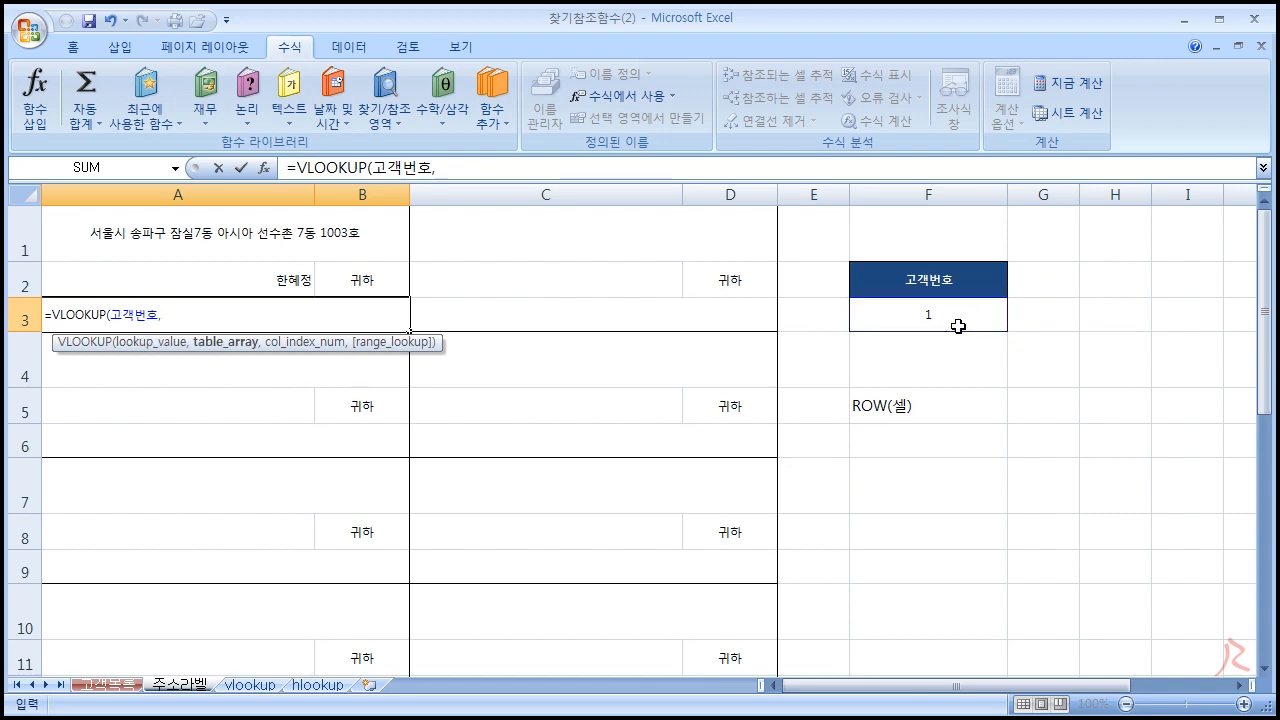
{"action": "type", "text": "주소목록,"}
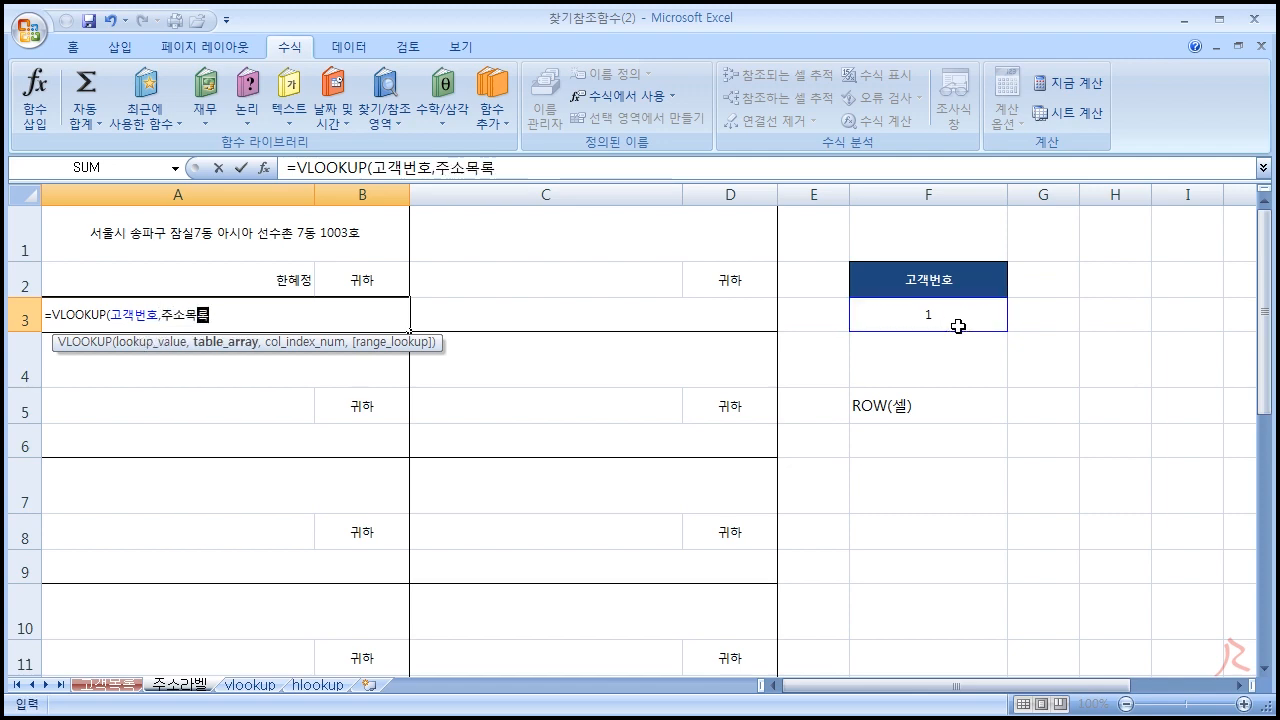
Step: Complete the A3 formula with column index 5 and range lookup 0, after checking the postal code column on the 고객목록 sheet
{"action": "left_click", "coordinate": [118, 684]}
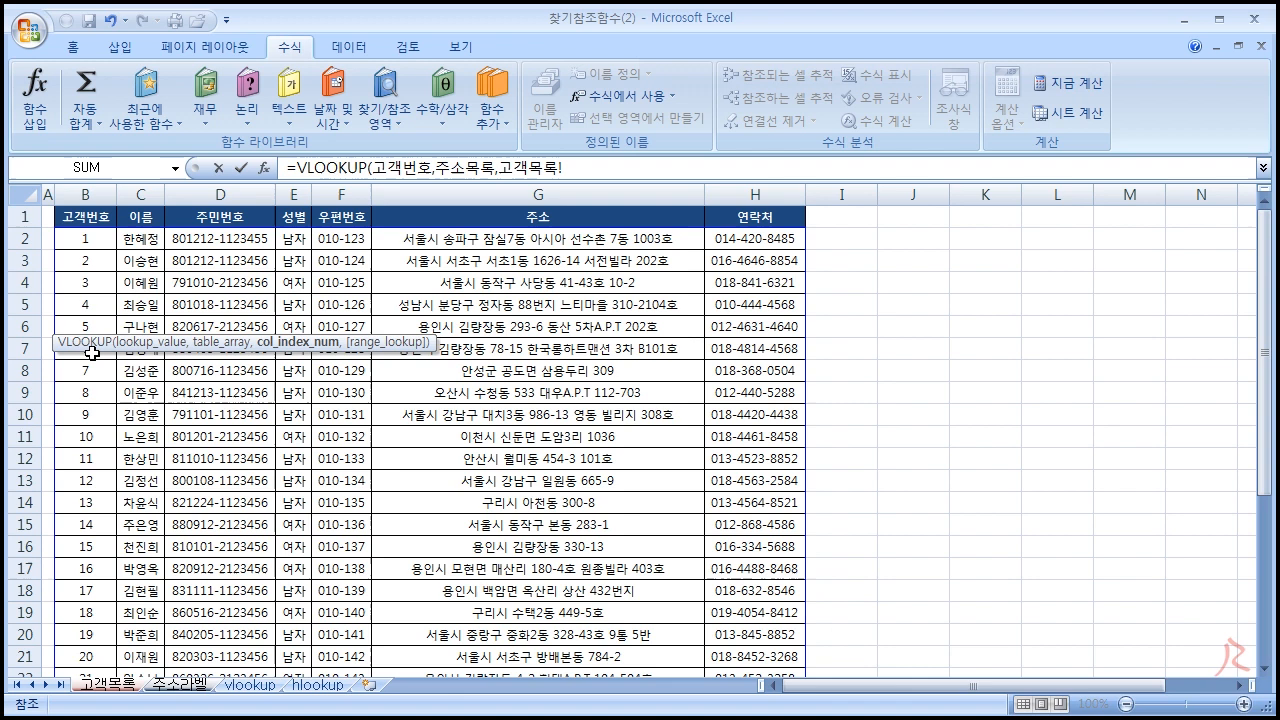
{"action": "left_click", "coordinate": [180, 684]}
{"action": "key", "text": "BackSpace"}
{"action": "key", "text": "BackSpace"}
{"action": "key", "text": "BackSpace"}
{"action": "key", "text": "BackSpace"}
{"action": "key", "text": "BackSpace"}
{"action": "type", "text": "5,0)"}
{"action": "key", "text": "Return"}
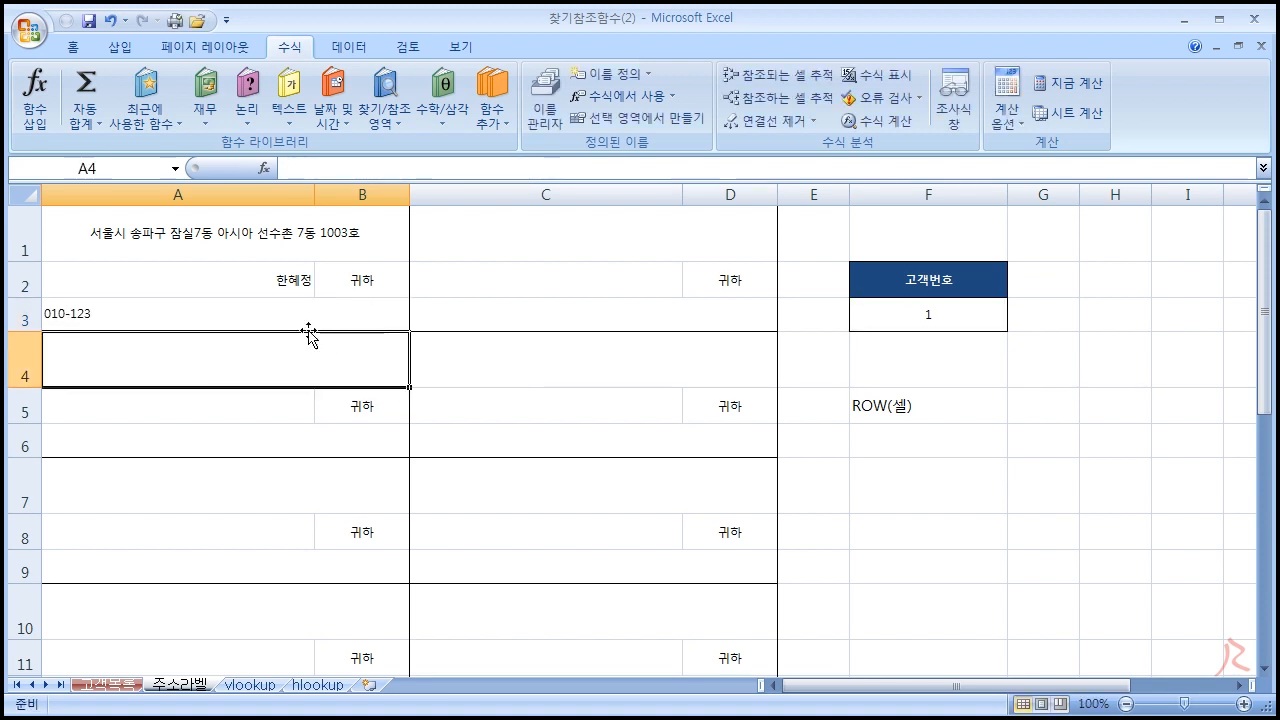
Step: Review the formula in A3 and examine the remaining empty label blocks down to row 24
{"action": "left_click", "coordinate": [257, 316]}
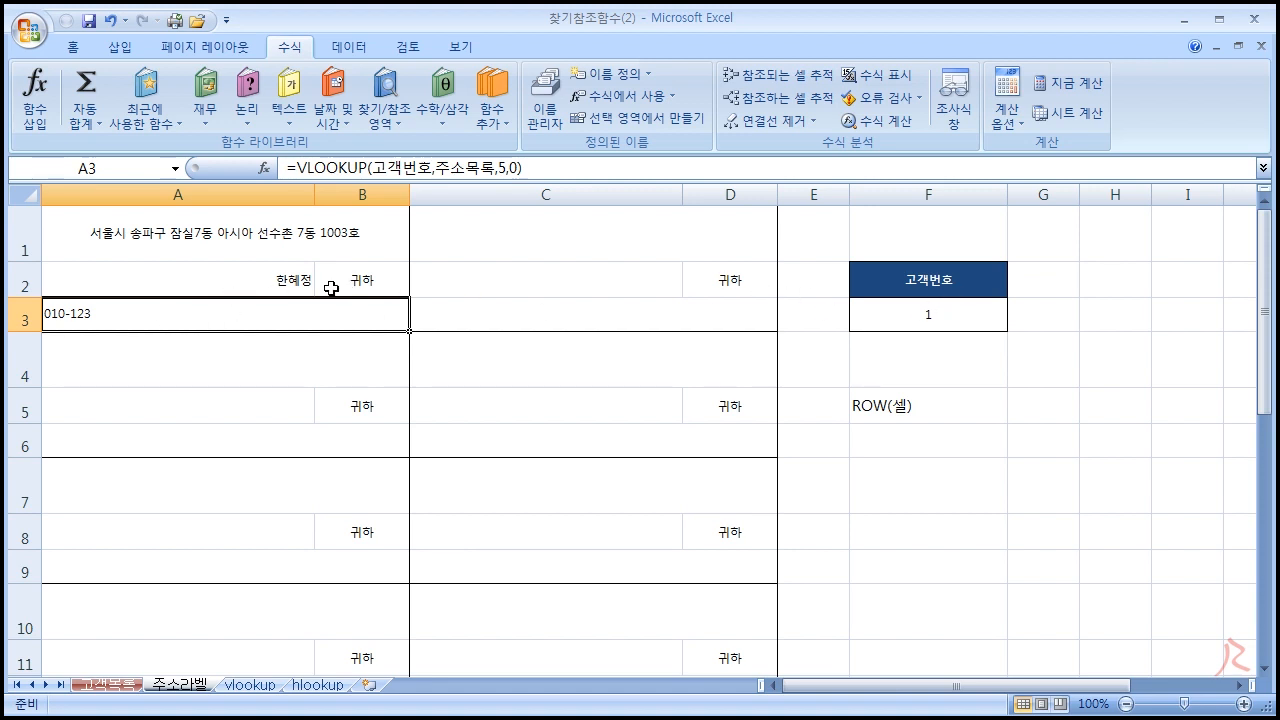
{"action": "scroll", "coordinate": [258, 300], "scroll_direction": "down", "scroll_amount": 3}
{"action": "scroll", "coordinate": [264, 300], "scroll_direction": "up", "scroll_amount": 3}
{"action": "scroll", "coordinate": [270, 420], "scroll_direction": "down", "scroll_amount": 8}
{"action": "scroll", "coordinate": [275, 500], "scroll_direction": "up", "scroll_amount": 4}
{"action": "scroll", "coordinate": [590, 525], "scroll_direction": "down", "scroll_amount": 2}
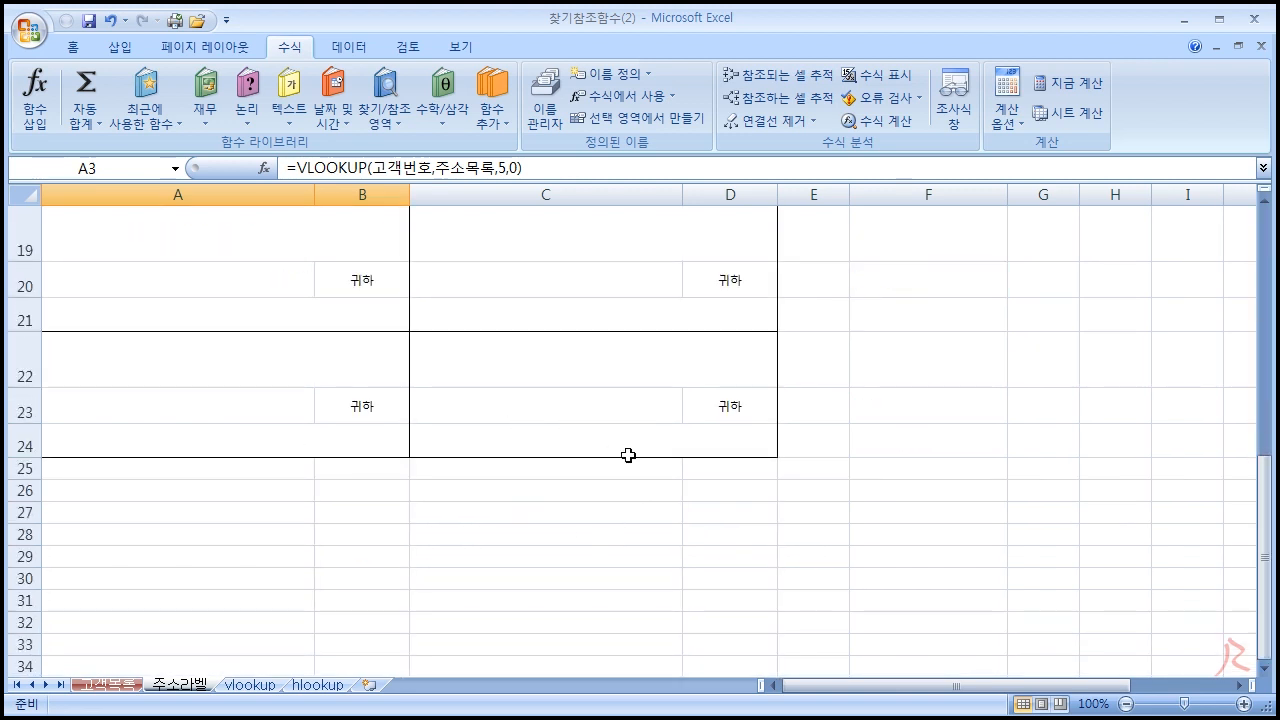
{"action": "scroll", "coordinate": [620, 454], "scroll_direction": "up", "scroll_amount": 6}
{"action": "scroll", "coordinate": [549, 331], "scroll_direction": "down", "scroll_amount": 2}
{"action": "scroll", "coordinate": [568, 280], "scroll_direction": "up", "scroll_amount": 2}
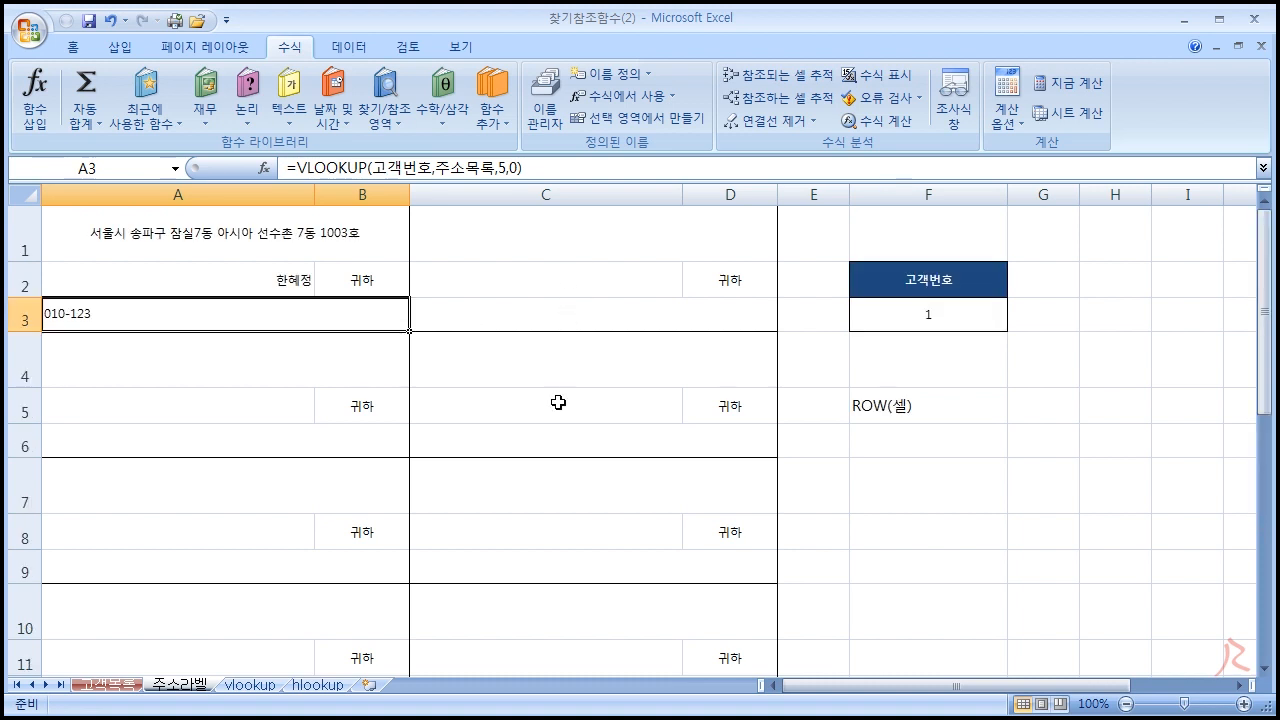
{"action": "left_click", "coordinate": [215, 348]}
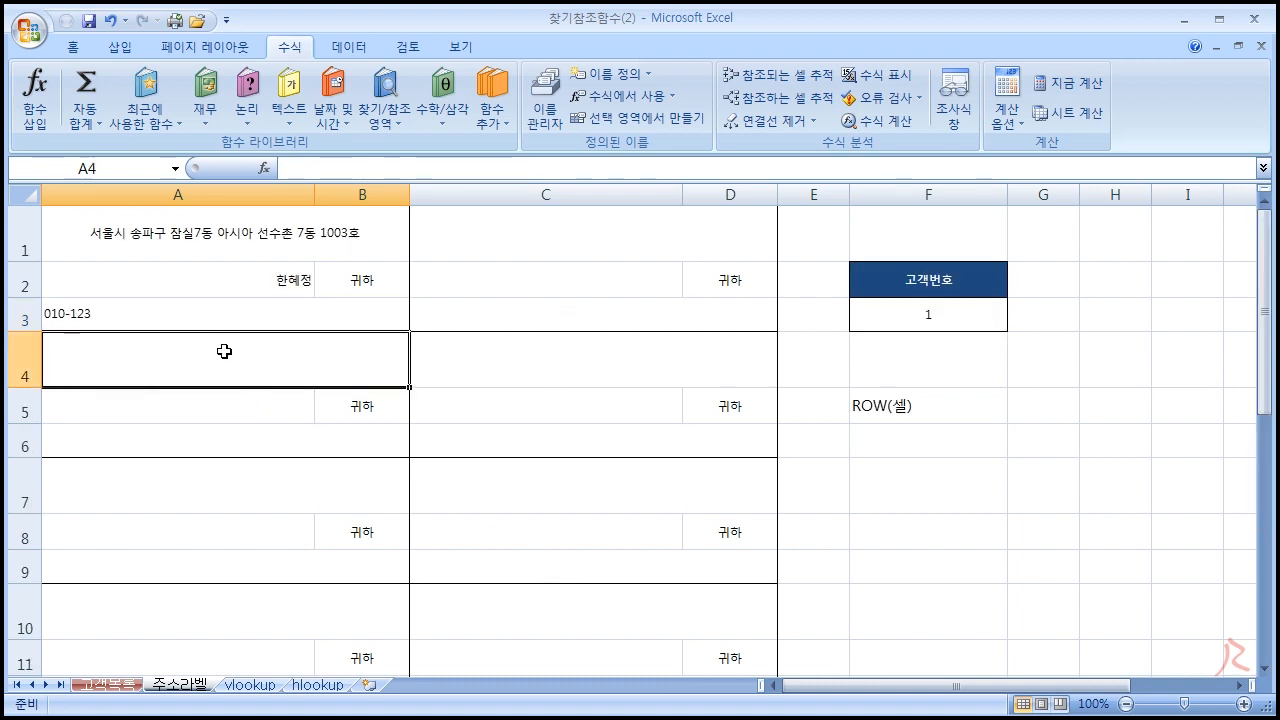
{"action": "type", "text": "="}
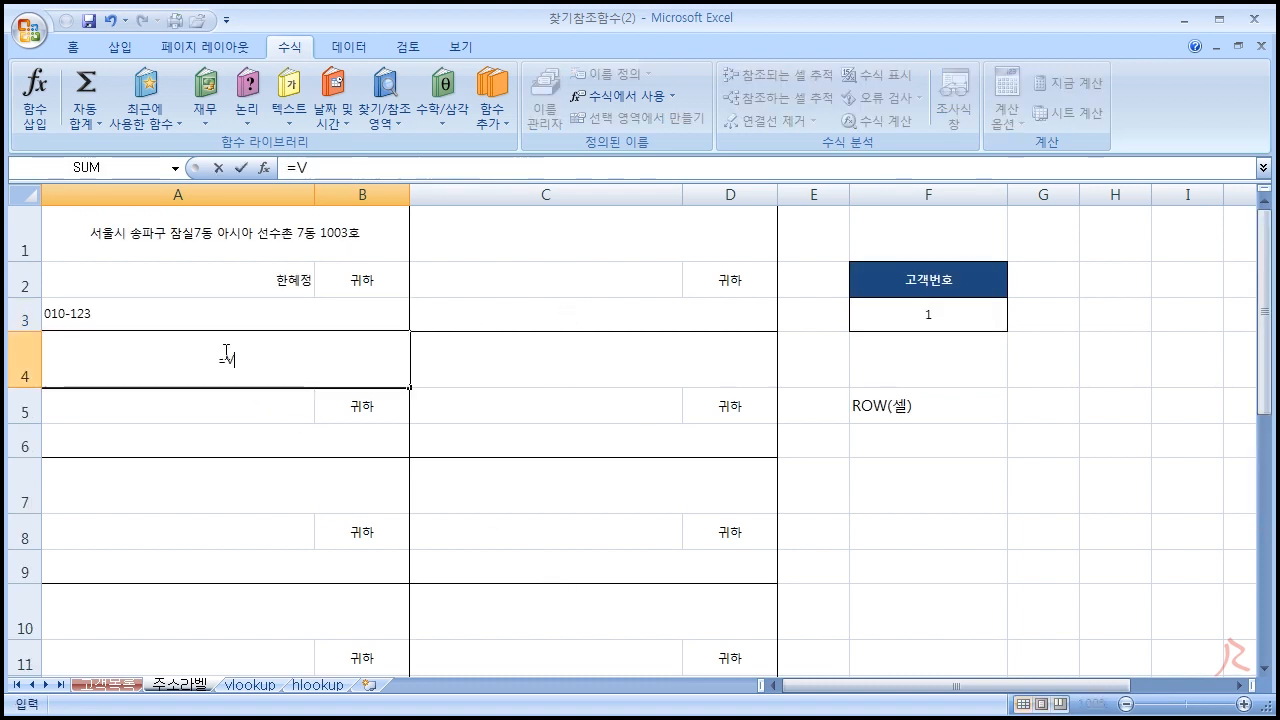
{"action": "type", "text": "VLOOKUP("}
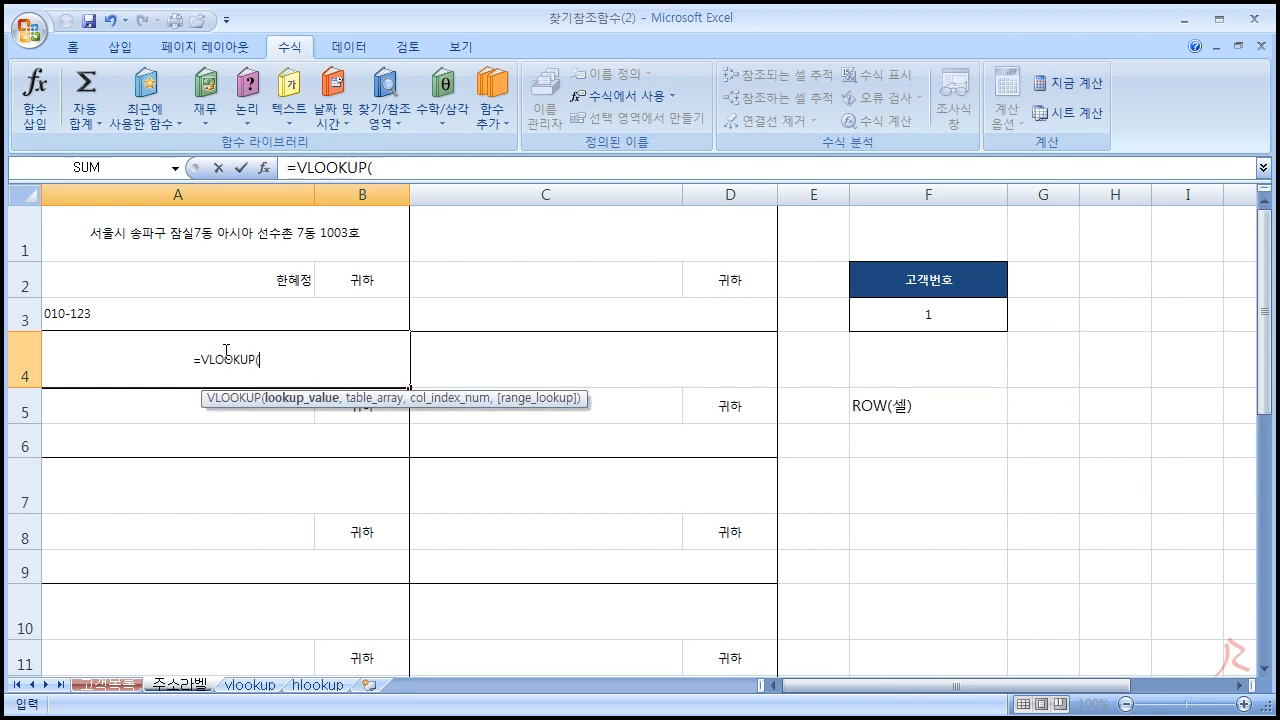
{"action": "left_click", "coordinate": [975, 304]}
{"action": "type", "text": "+1"}
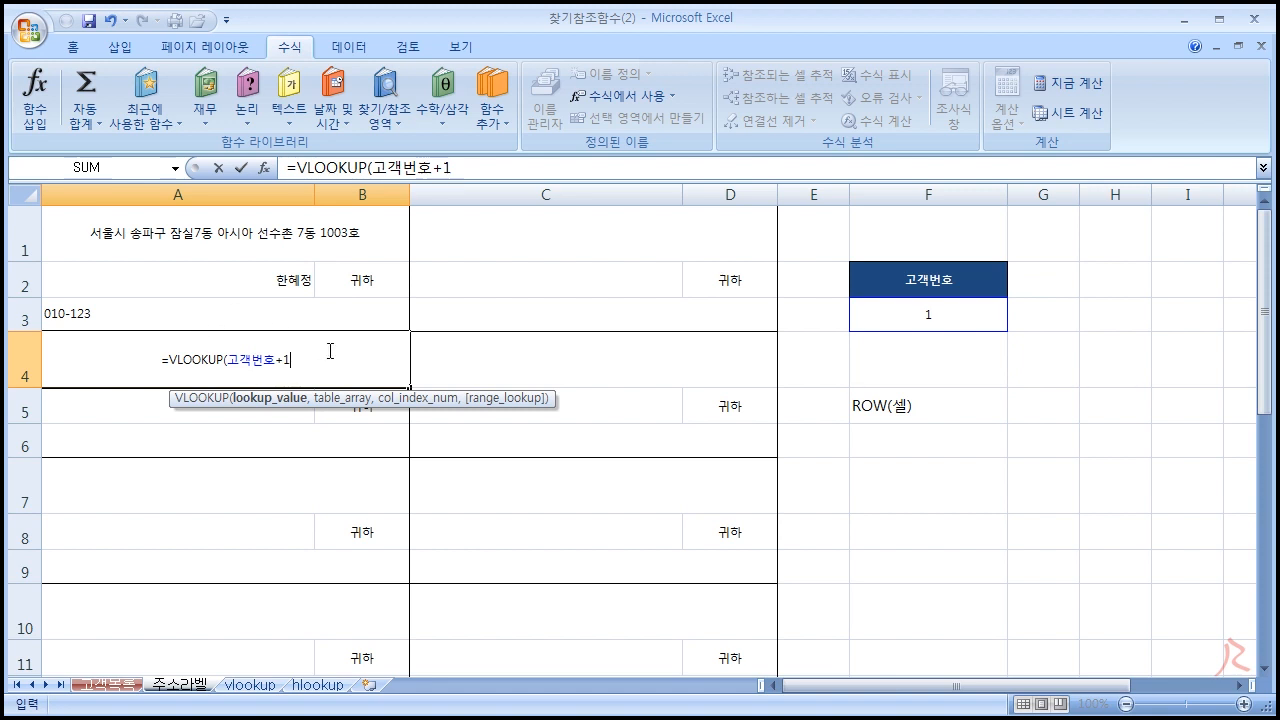
{"action": "type", "text": ","}
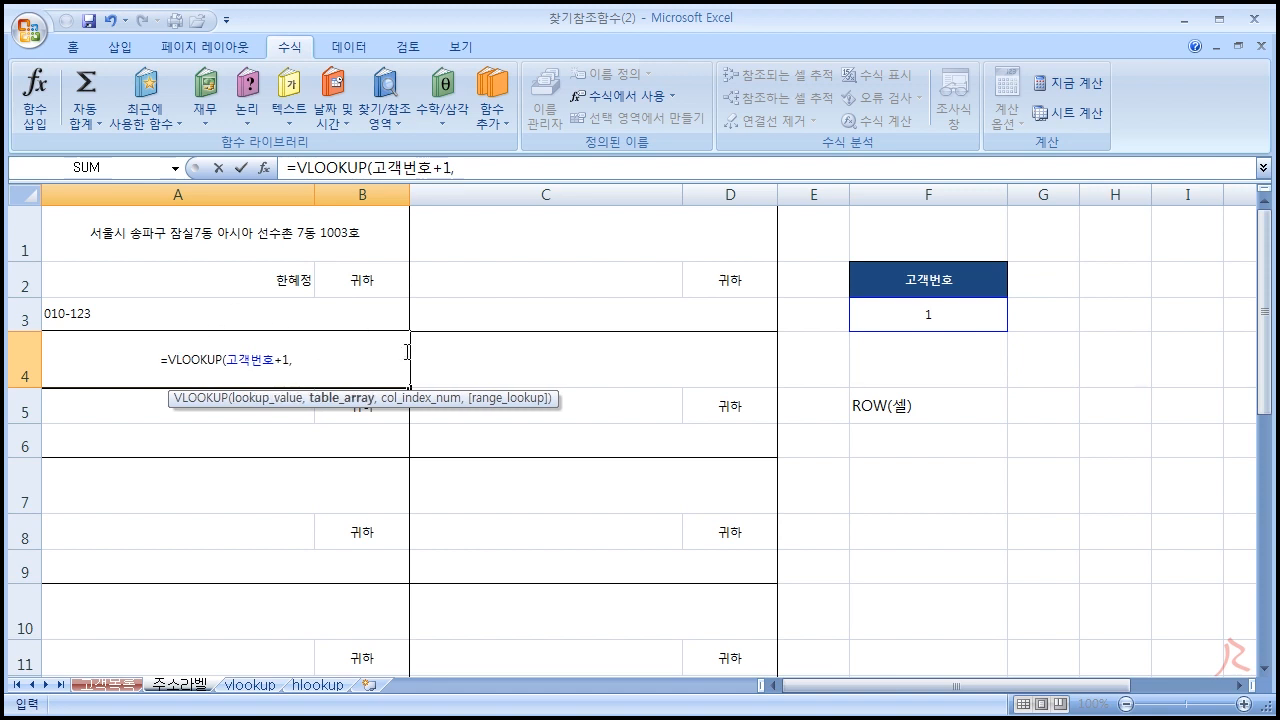
{"action": "key", "text": "Escape"}
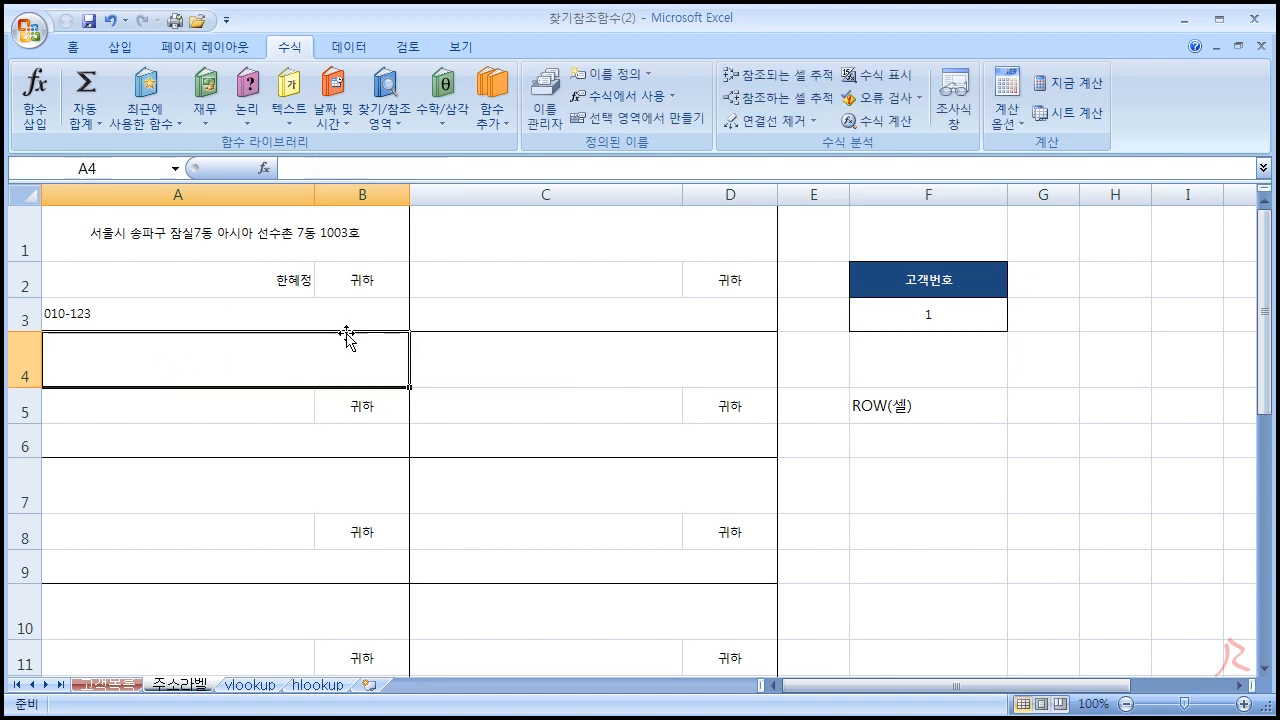
Step: Copy the address lookup formula from cell A1 into the second label's address cell, A4
{"action": "left_click", "coordinate": [250, 234]}
{"action": "key", "text": "ctrl+c"}
{"action": "left_click", "coordinate": [223, 357]}
{"action": "key", "text": "ctrl+v"}
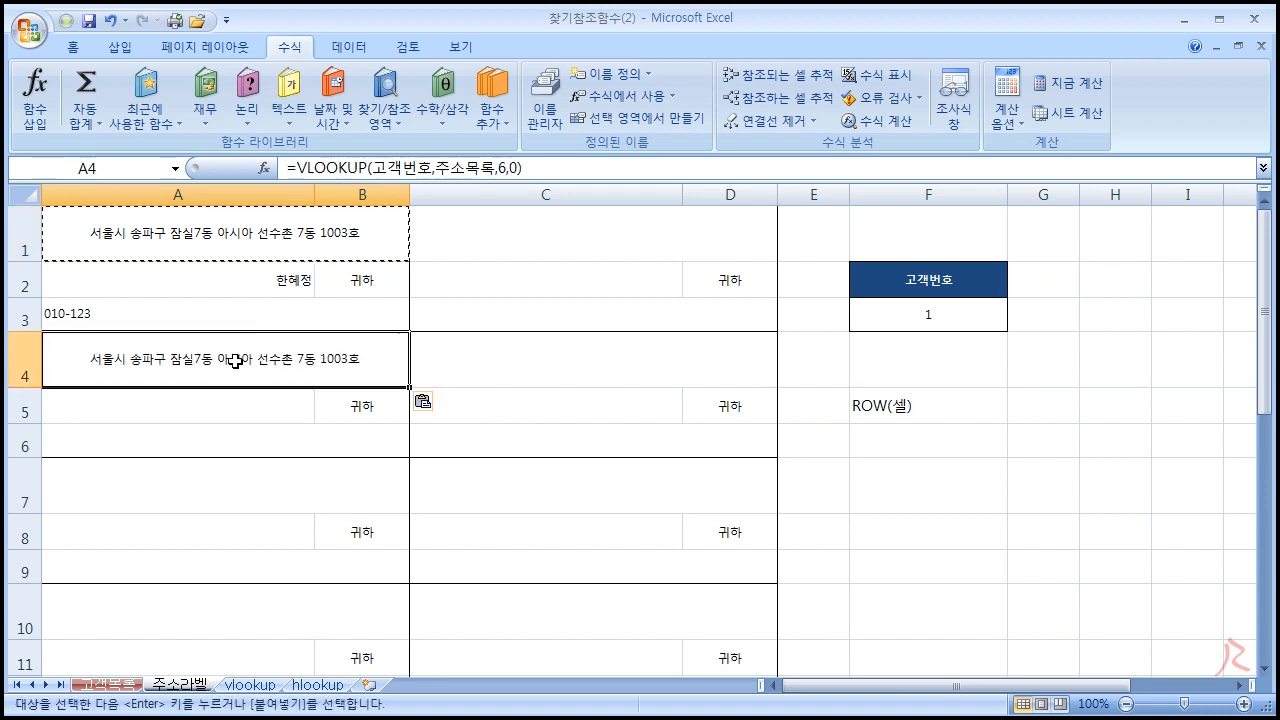
Step: Copy the name formula from A2 into A5 and the postal code formula from A3 into A6
{"action": "left_click", "coordinate": [234, 277]}
{"action": "key", "text": "ctrl+c"}
{"action": "left_click", "coordinate": [225, 414]}
{"action": "key", "text": "ctrl+v"}
{"action": "left_click", "coordinate": [180, 316]}
{"action": "key", "text": "ctrl+c"}
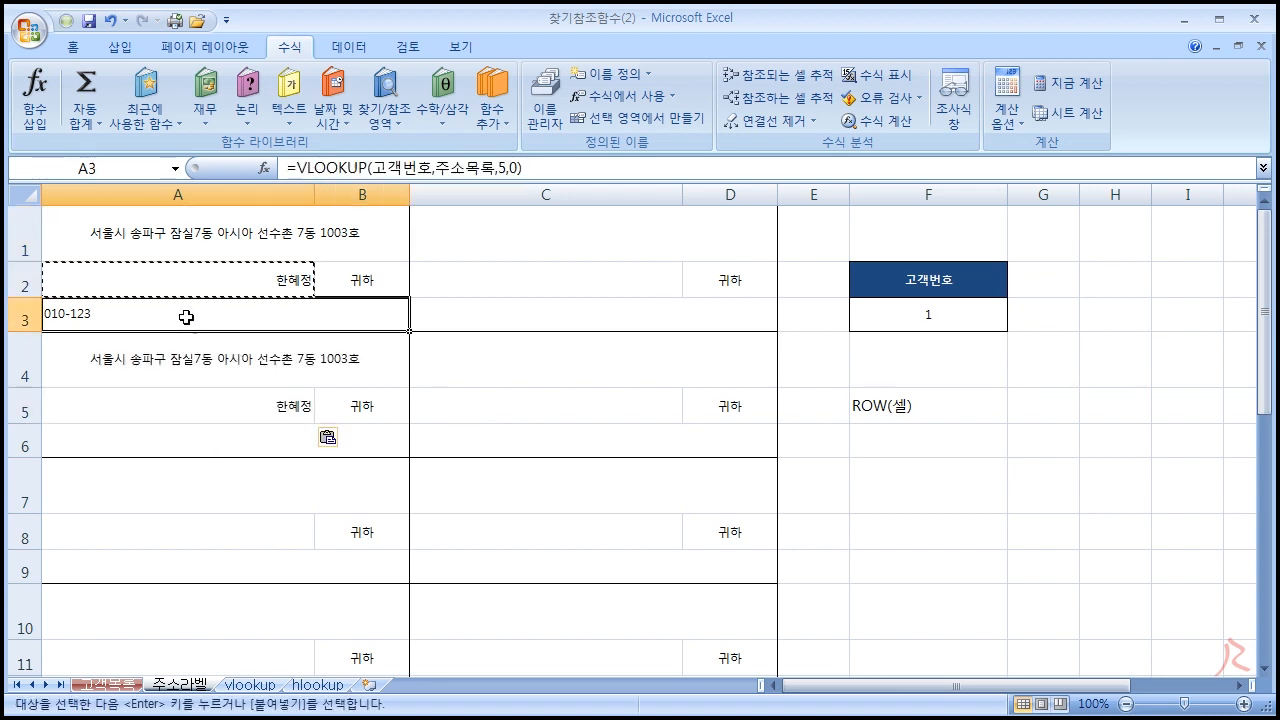
{"action": "left_click", "coordinate": [189, 440]}
{"action": "key", "text": "ctrl+v"}
Step: Change the VLOOKUP lookup value to 고객번호+1 in the second label's address cell A4 and name cell A5
{"action": "double_click", "coordinate": [213, 365]}
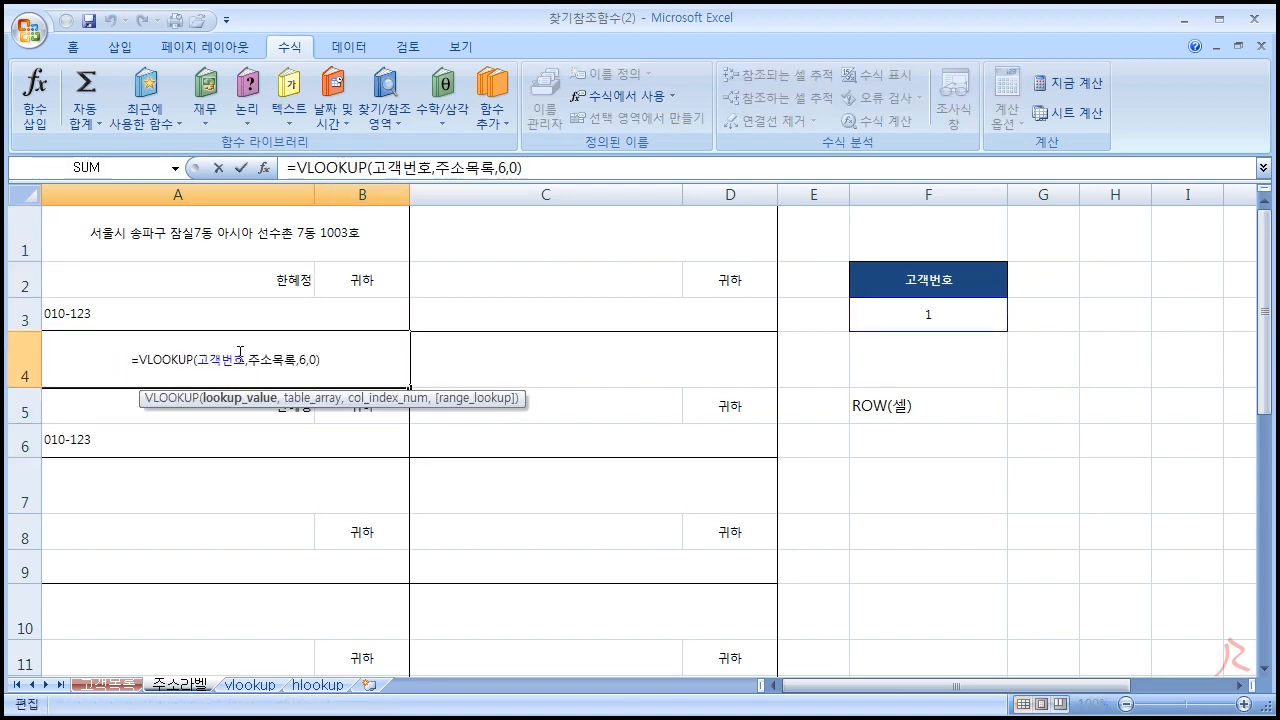
{"action": "type", "text": "+1"}
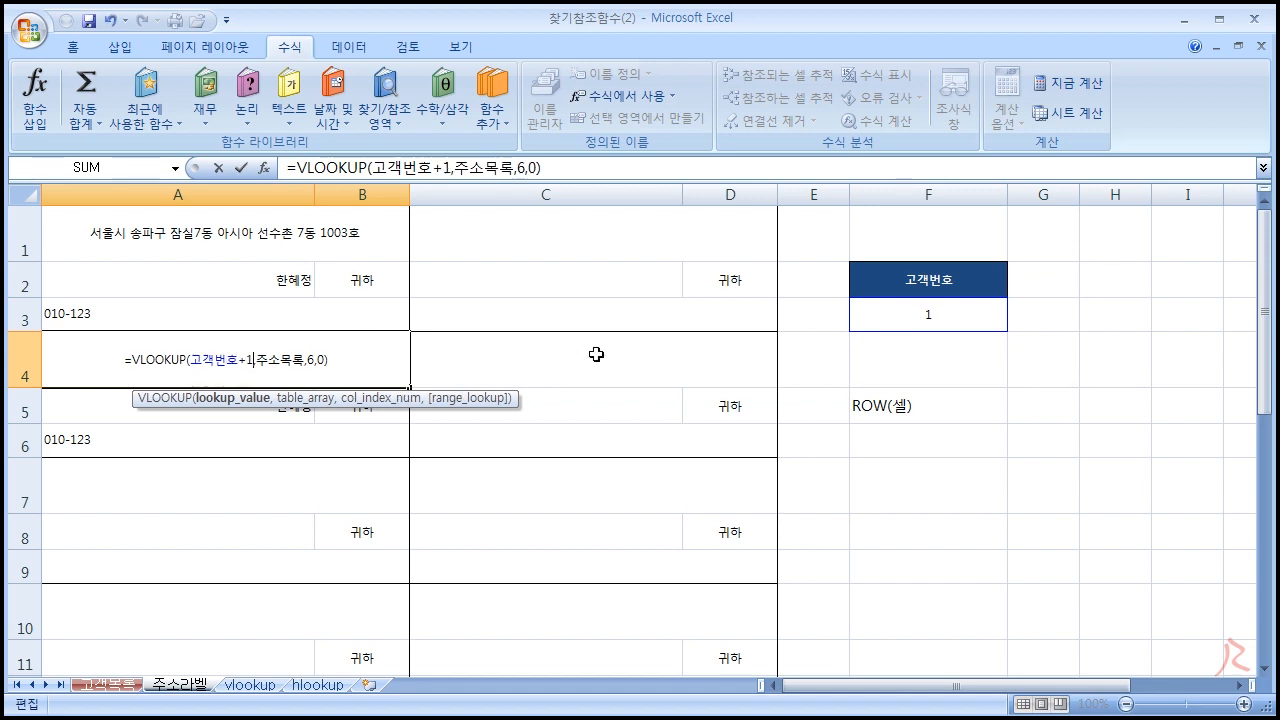
{"action": "key", "text": "Return"}
{"action": "double_click", "coordinate": [268, 405]}
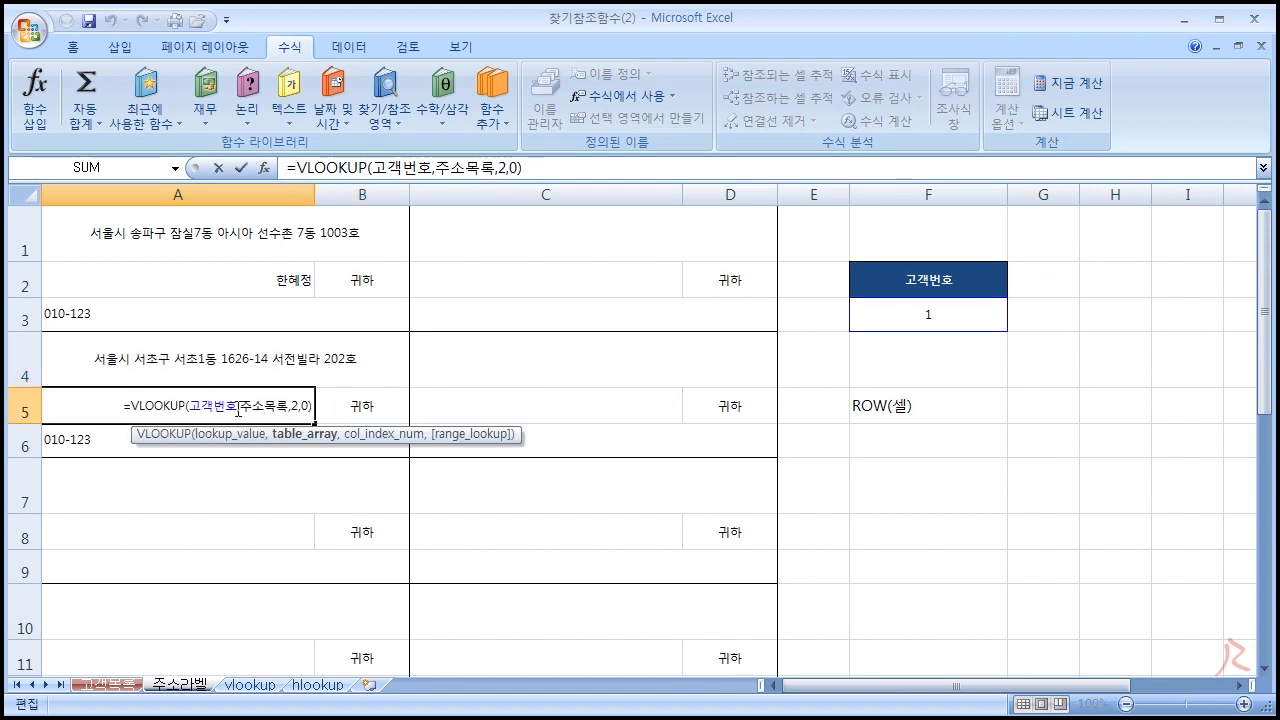
{"action": "type", "text": "+1"}
{"action": "key", "text": "Return"}
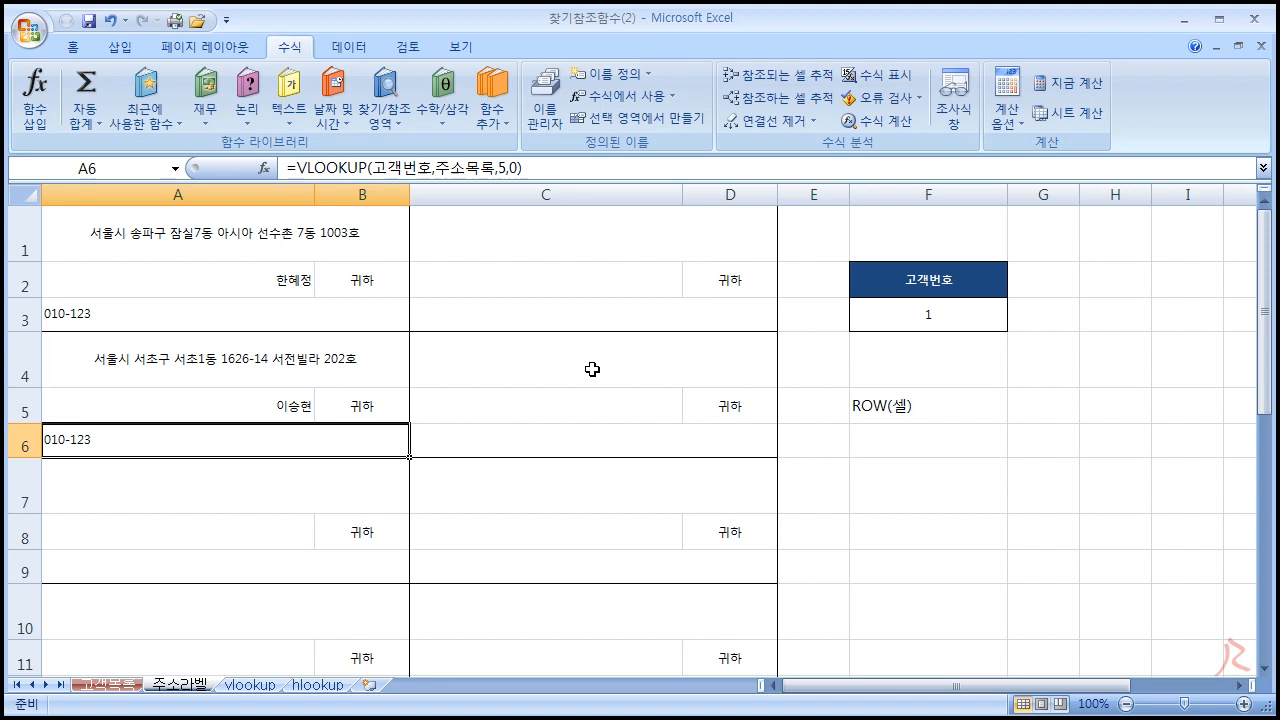
Step: Change the VLOOKUP lookup value to 고객번호+1 in the second label's postal code cell A6
{"action": "double_click", "coordinate": [114, 449]}
{"action": "type", "text": "+1"}
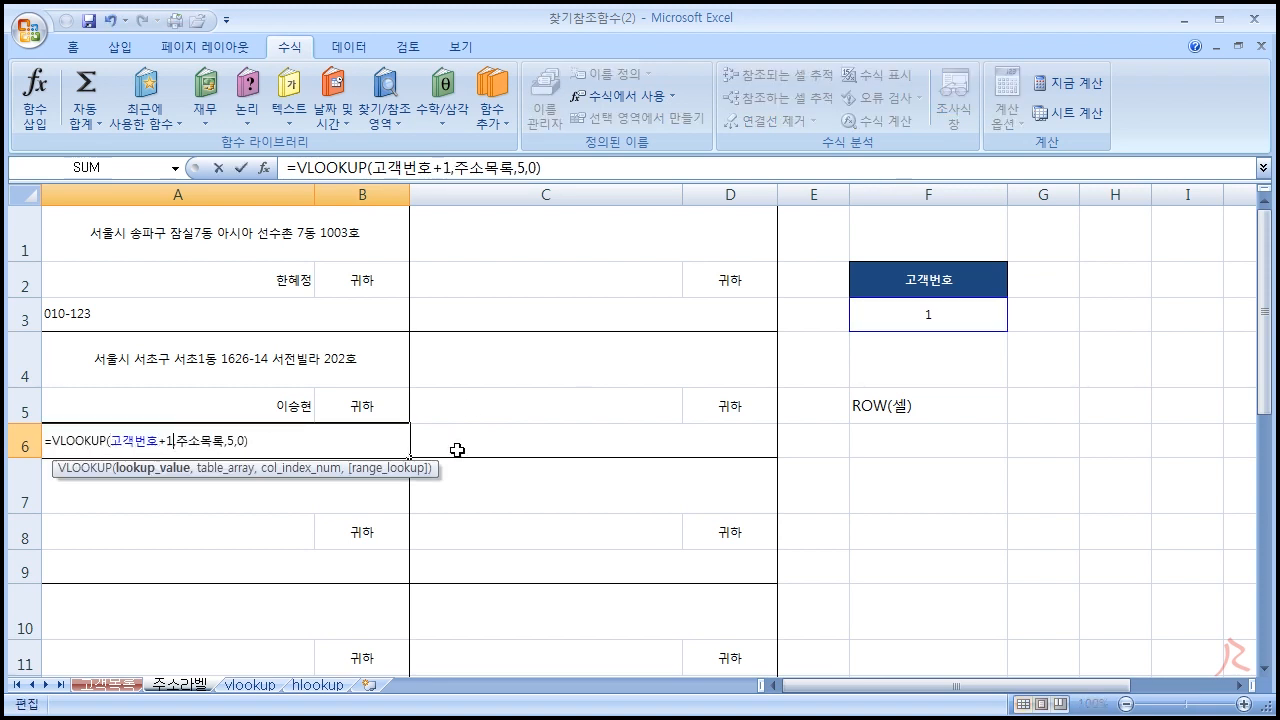
{"action": "key", "text": "Return"}
{"action": "scroll", "coordinate": [590, 330], "scroll_direction": "down", "scroll_amount": 1}
{"action": "scroll", "coordinate": [590, 410], "scroll_direction": "up", "scroll_amount": 1}
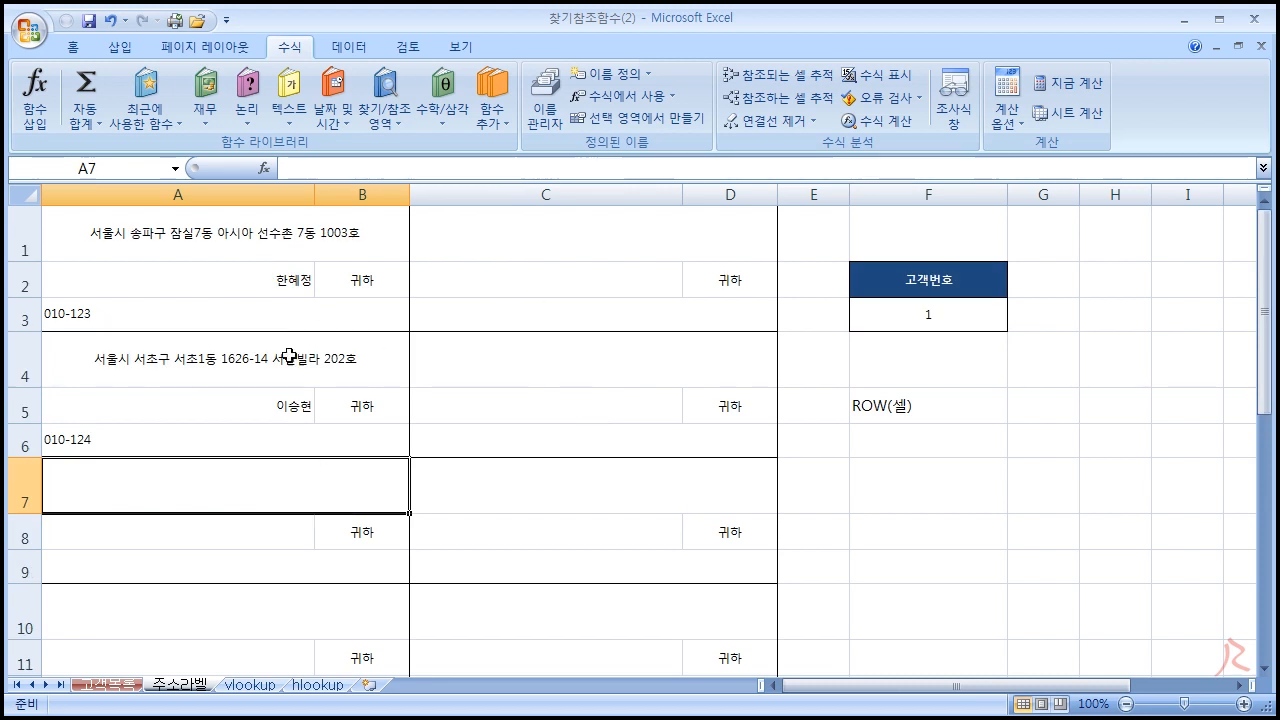